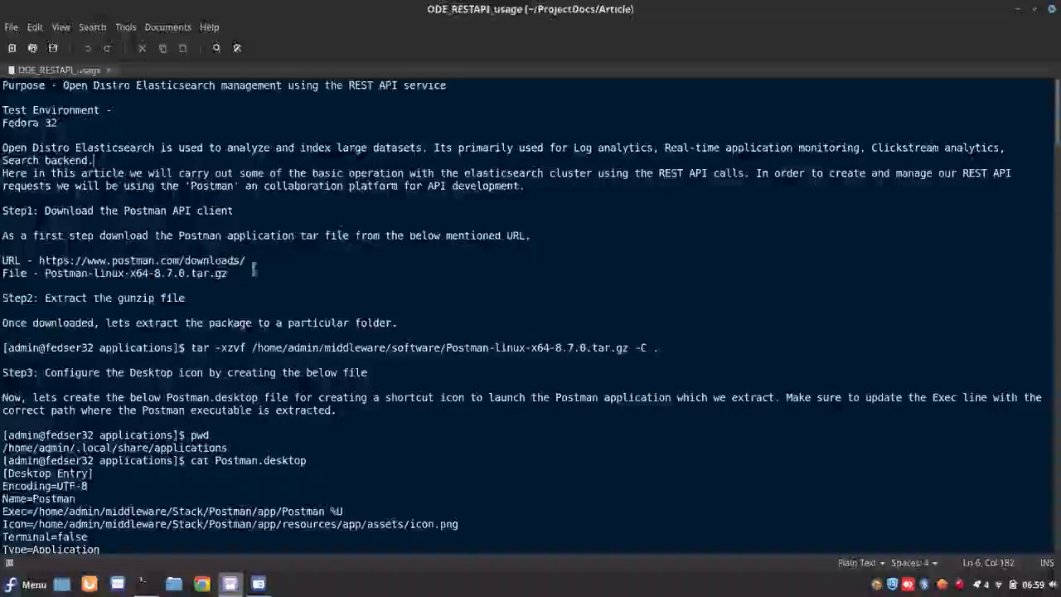
left_click_drag(247, 262, 39, 261)
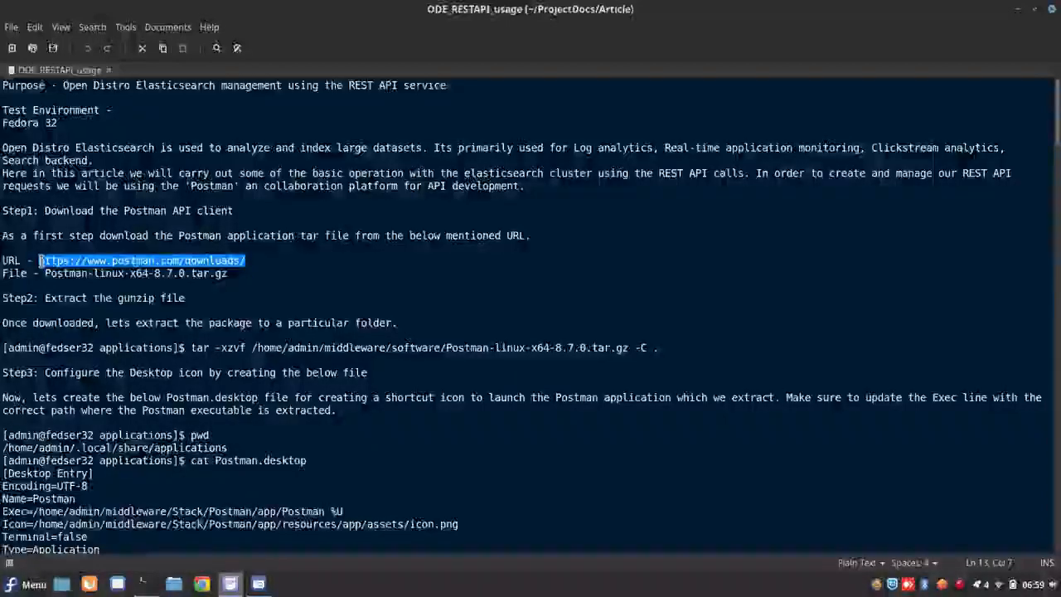
left_click(39, 260)
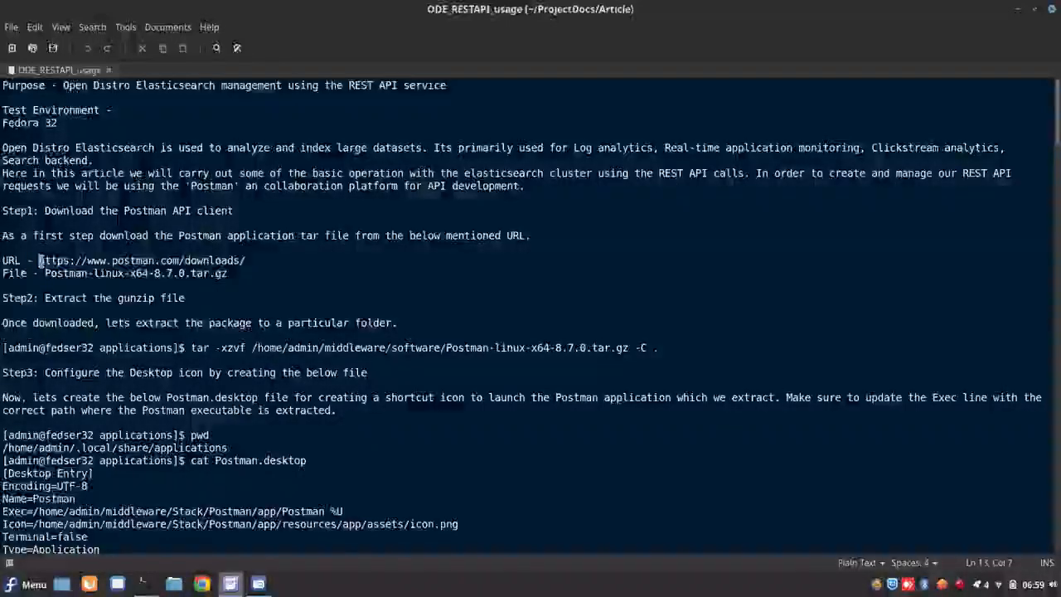
left_click(197, 586)
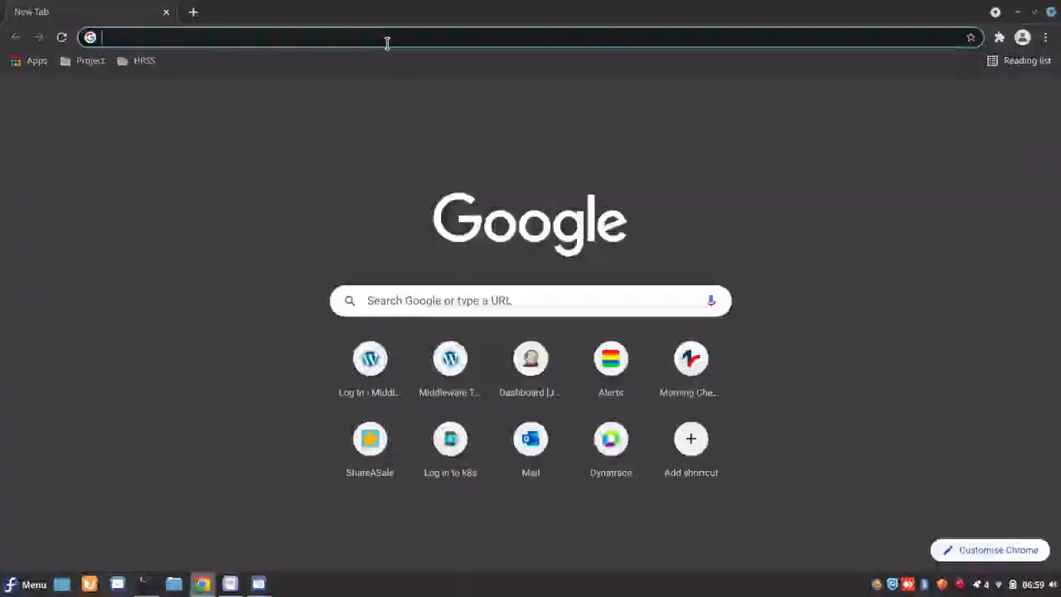
key("alt+Tab")
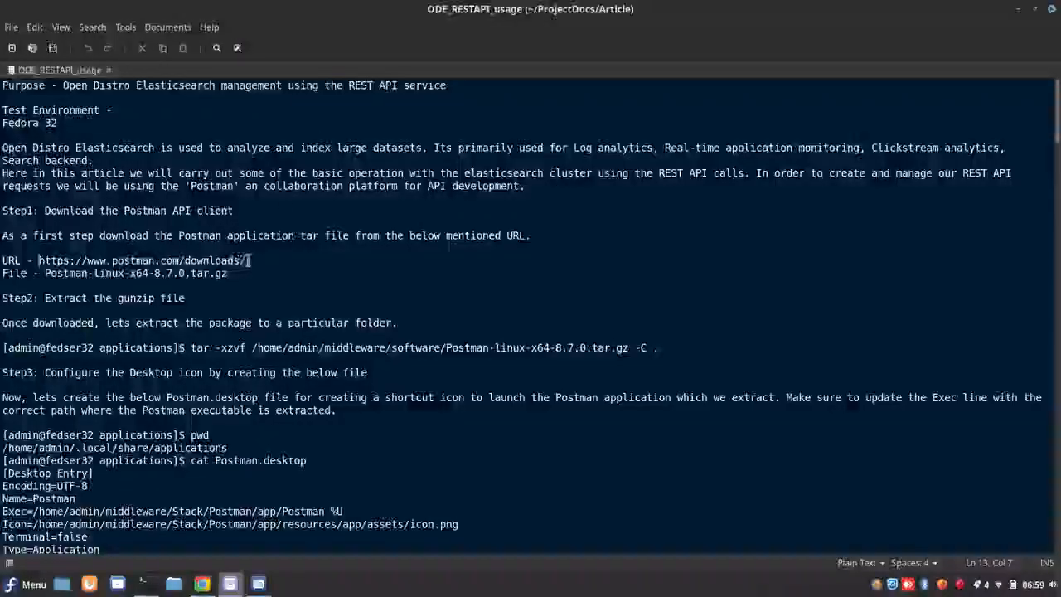
left_click_drag(249, 262, 39, 260)
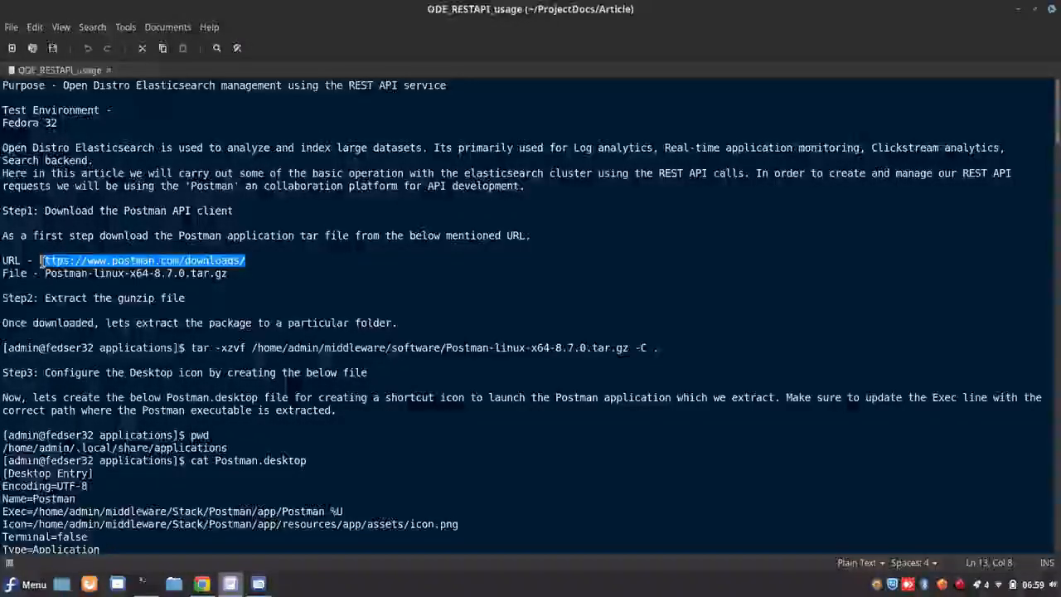
key("ctrl+c")
key("alt+Tab")
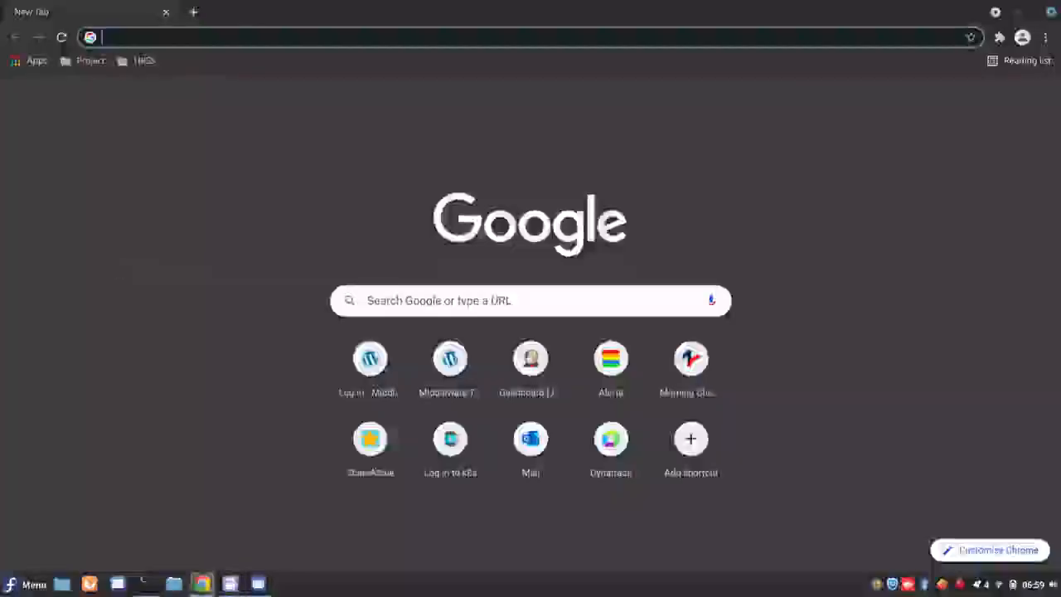
left_click(230, 39)
key("ctrl+v")
key("Return")
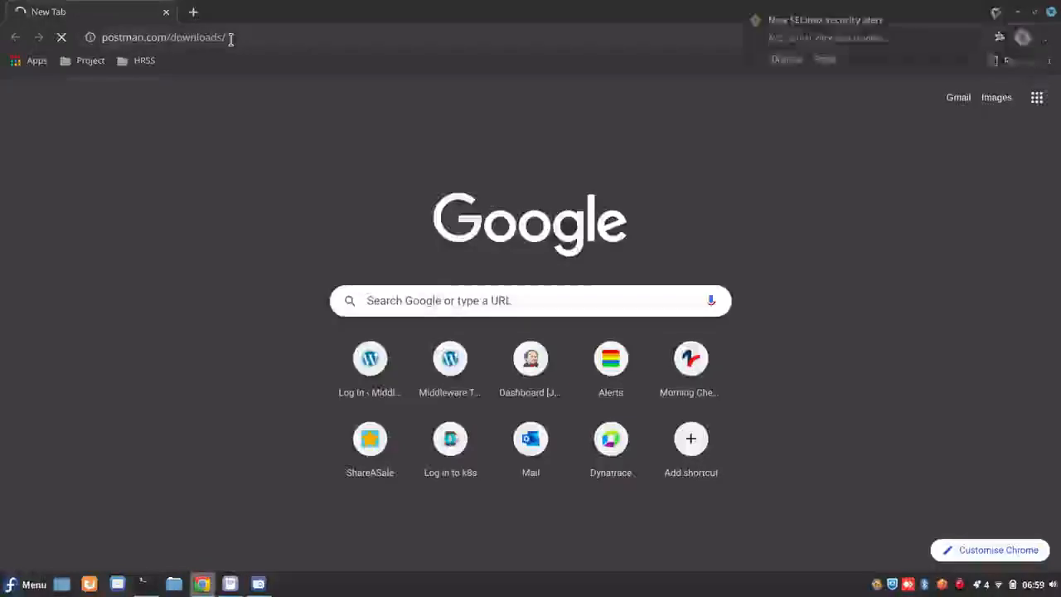
left_click(1037, 18)
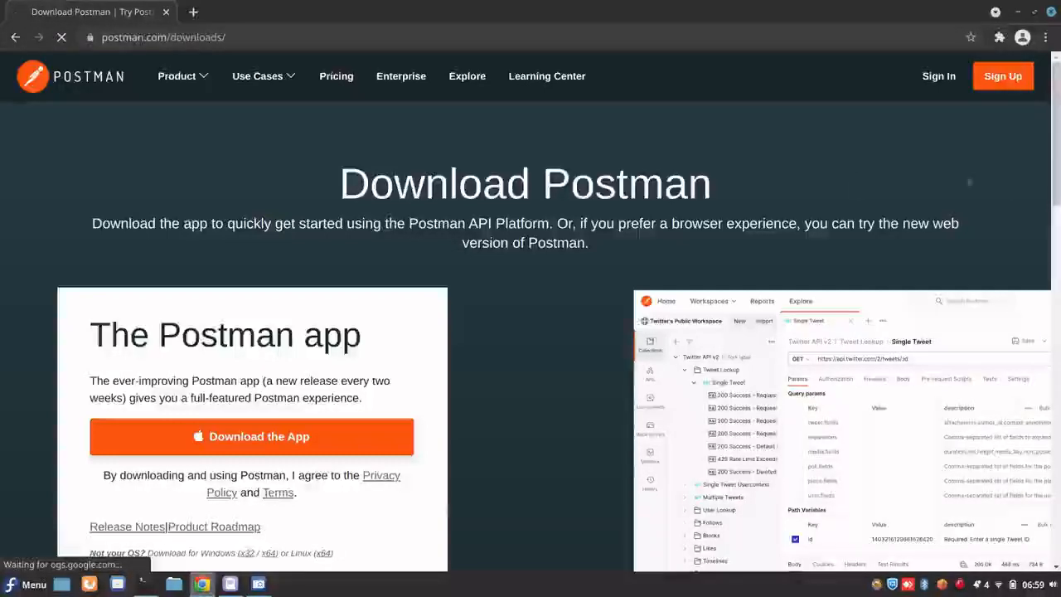
scroll(442, 363, "down", 5)
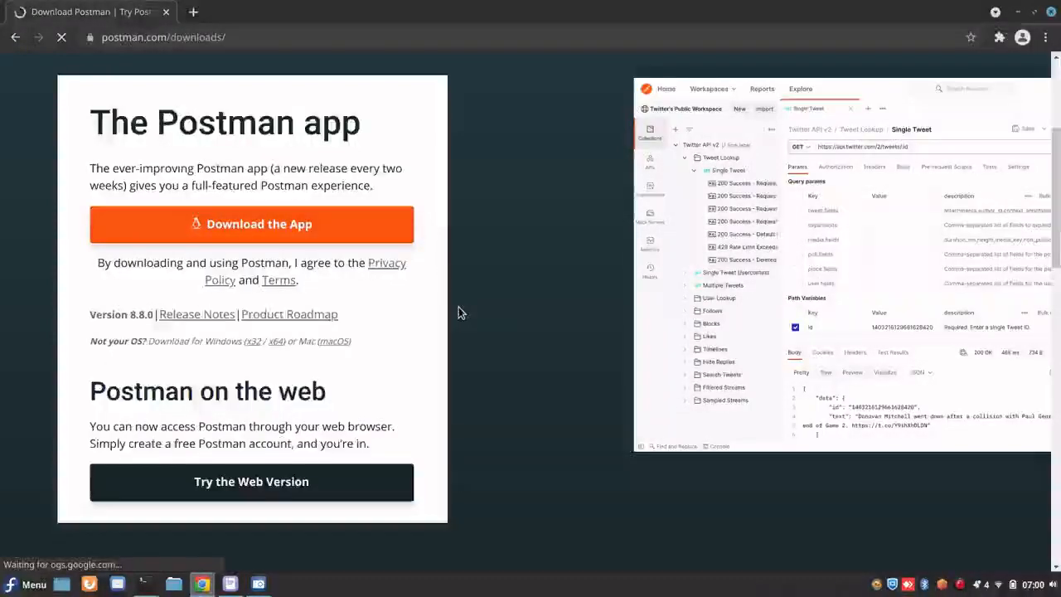
- Switch to the terminal and list the extracted Postman folder's contents with ls -ltr, highlighting the Postman link
key("alt+Tab")
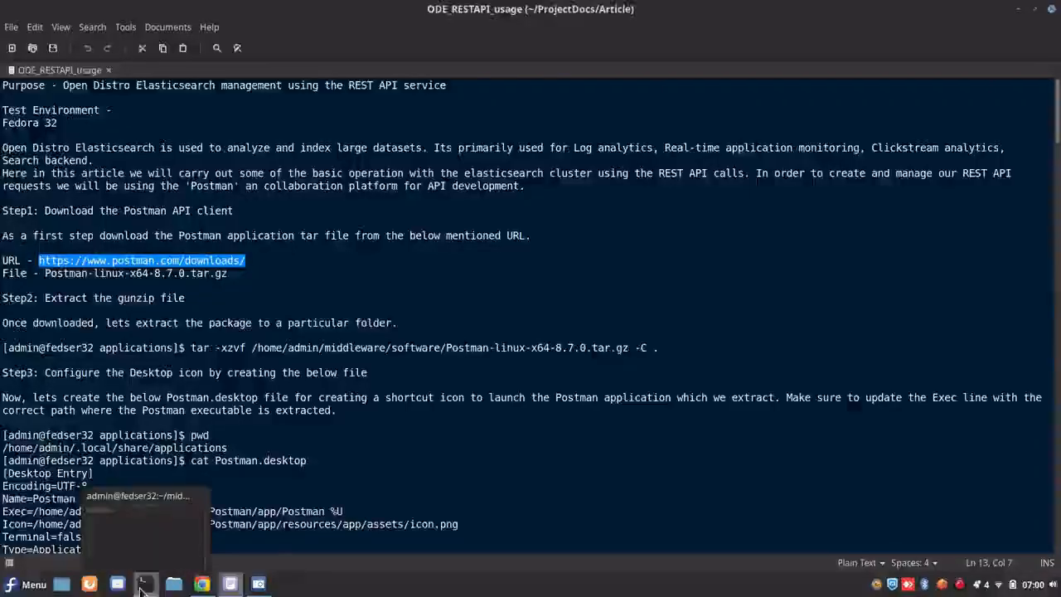
left_click(145, 584)
type("ls -ltr")
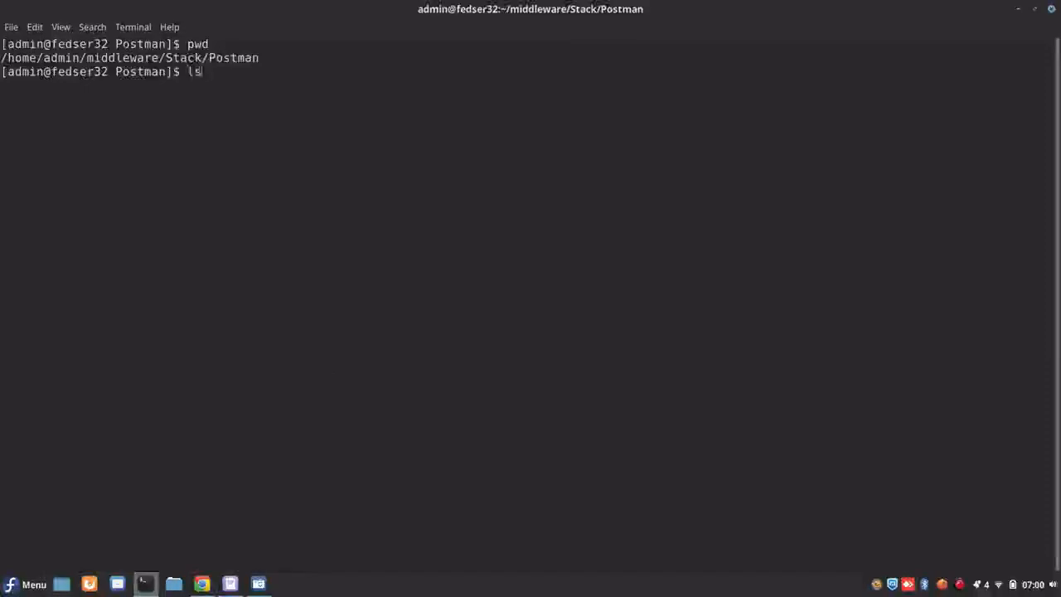
key("Return")
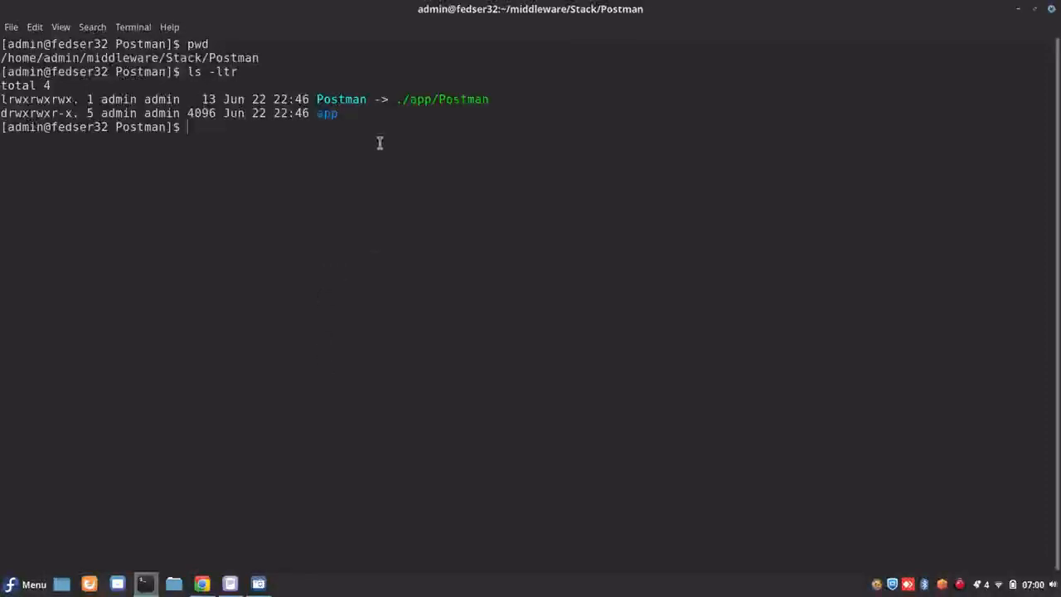
double_click(349, 101)
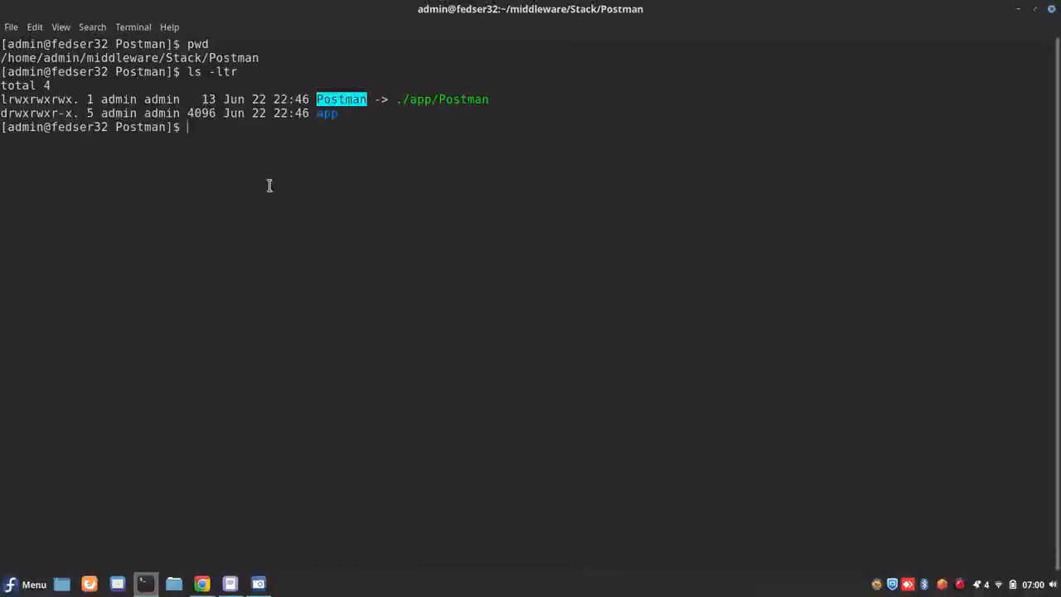
- Return to the article in the text editor and copy the path /home/admin/.local/share/applications from Step3
key("alt+Tab")
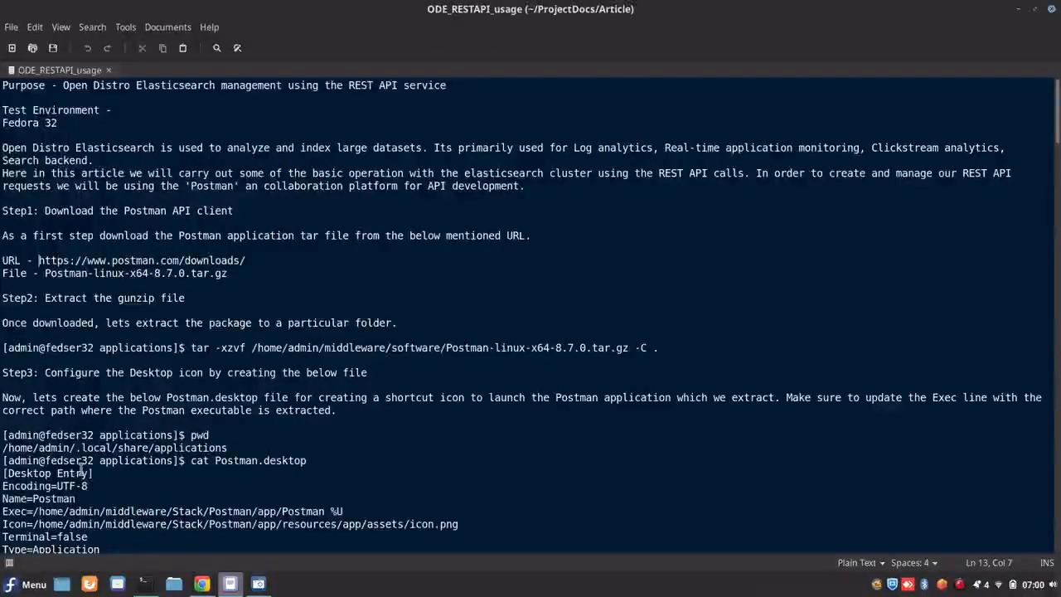
key("Down")
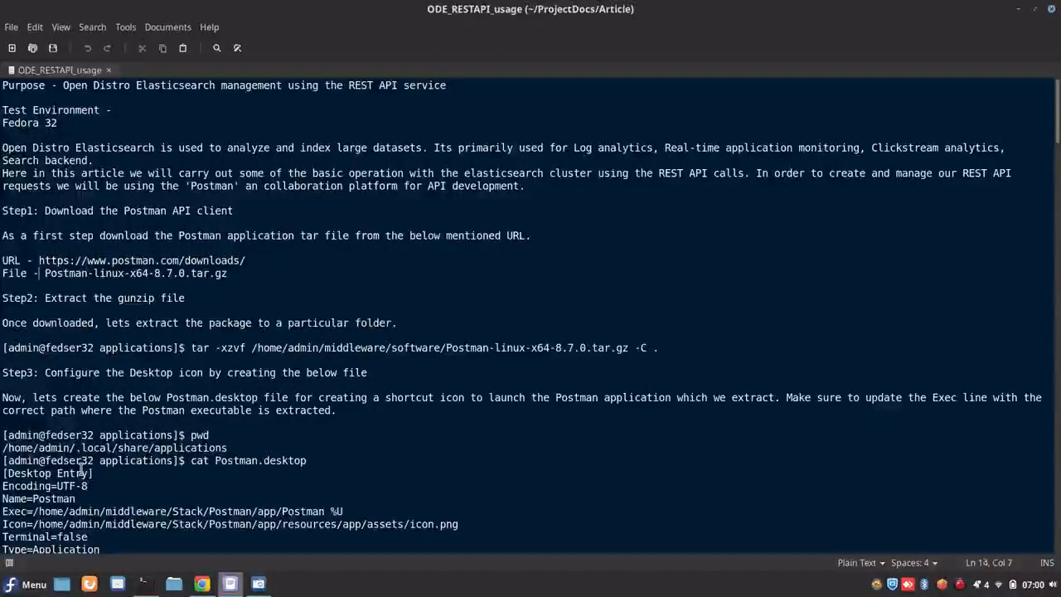
key("Down")
key("Down")
key("Down")
key("Down")
key("Down")
key("Down")
key("Down")
key("Down")
key("Down")
key("Down")
key("Down")
key("Down")
key("Down")
key("Down")
key("Down")
key("Down")
key("Down")
key("Down")
key("Down")
key("Down")
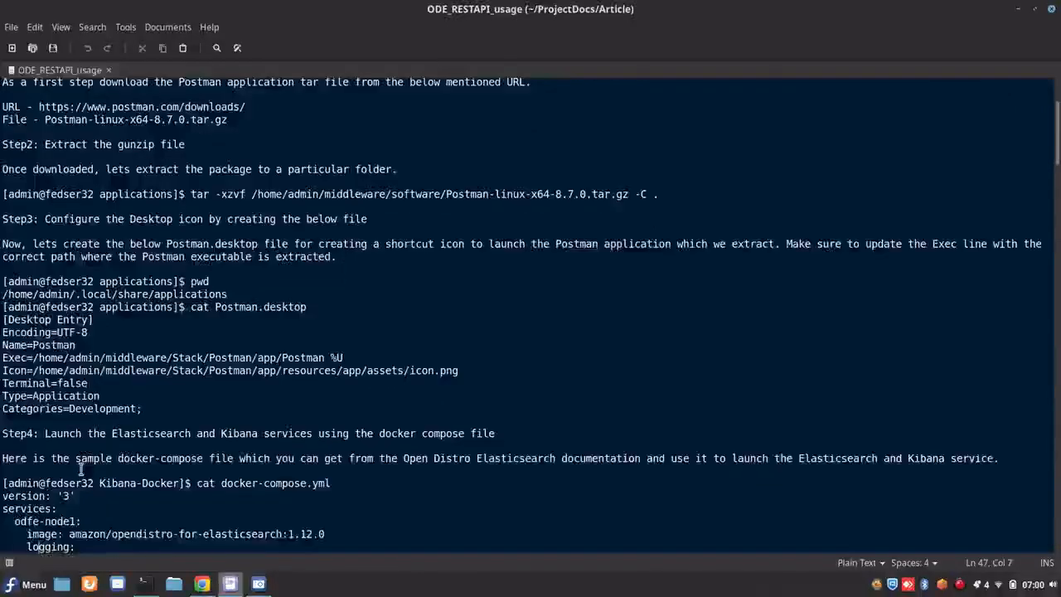
left_click(311, 307)
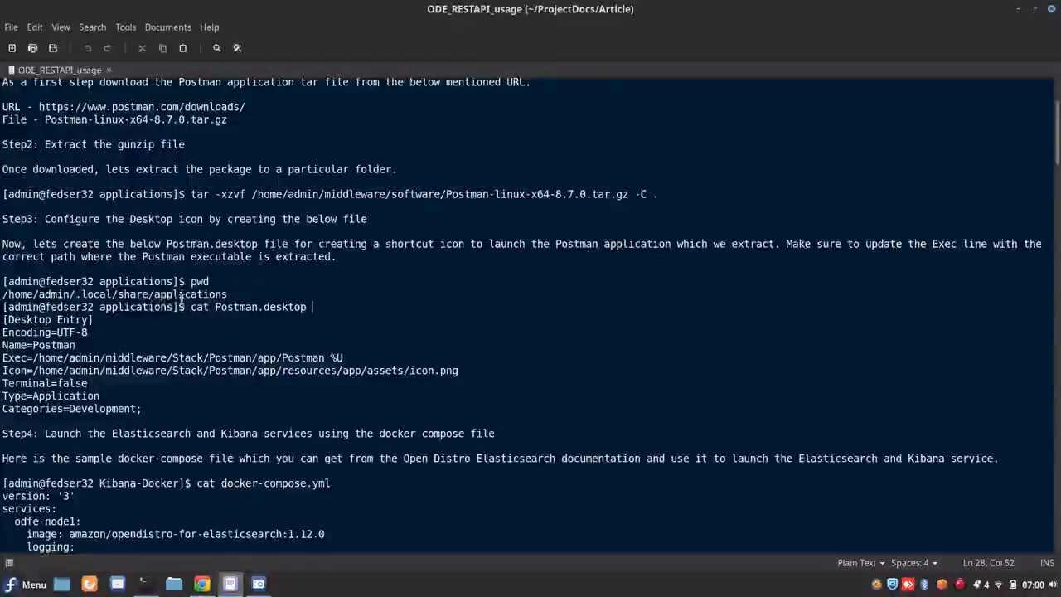
left_click_drag(228, 294, 7, 295)
left_click_drag(5, 298, 1, 295)
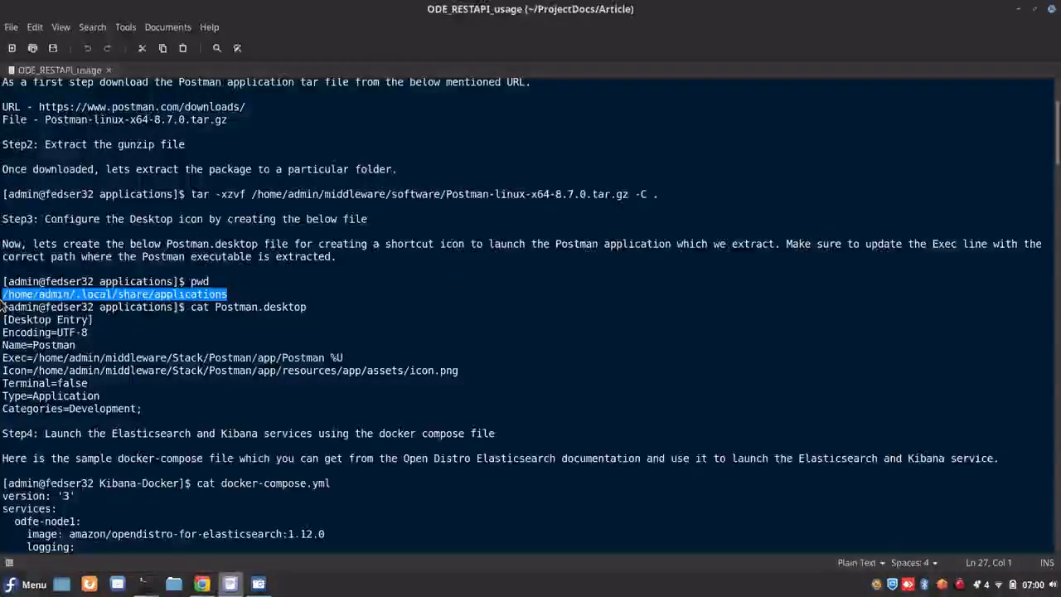
- In the terminal, change to the directory /home/admin/.local/share/applications and list its files with ls -ltr
key("alt+Tab")
type("cd")
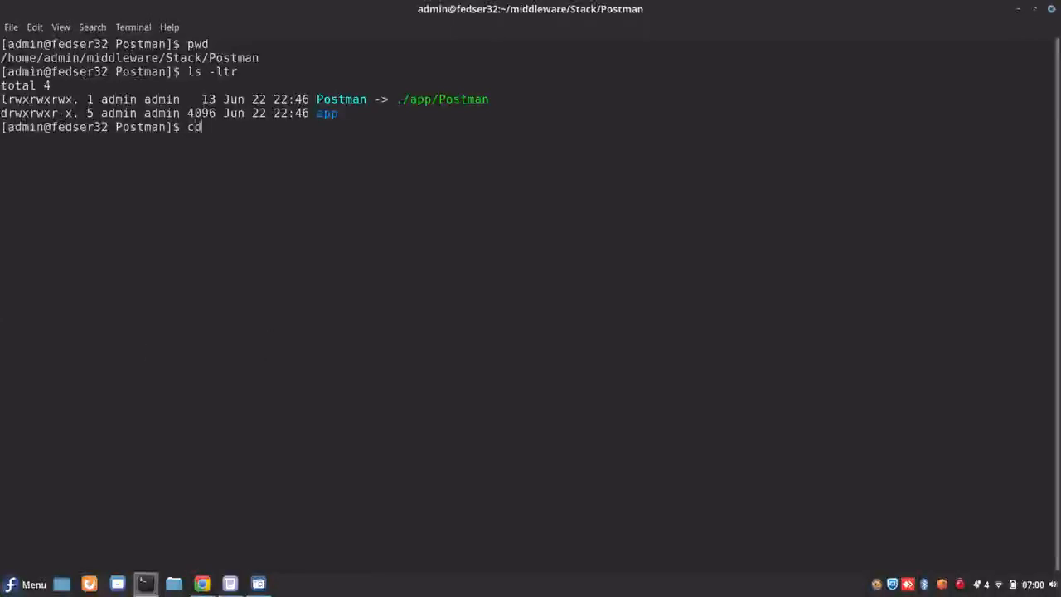
right_click(265, 341)
left_click(299, 394)
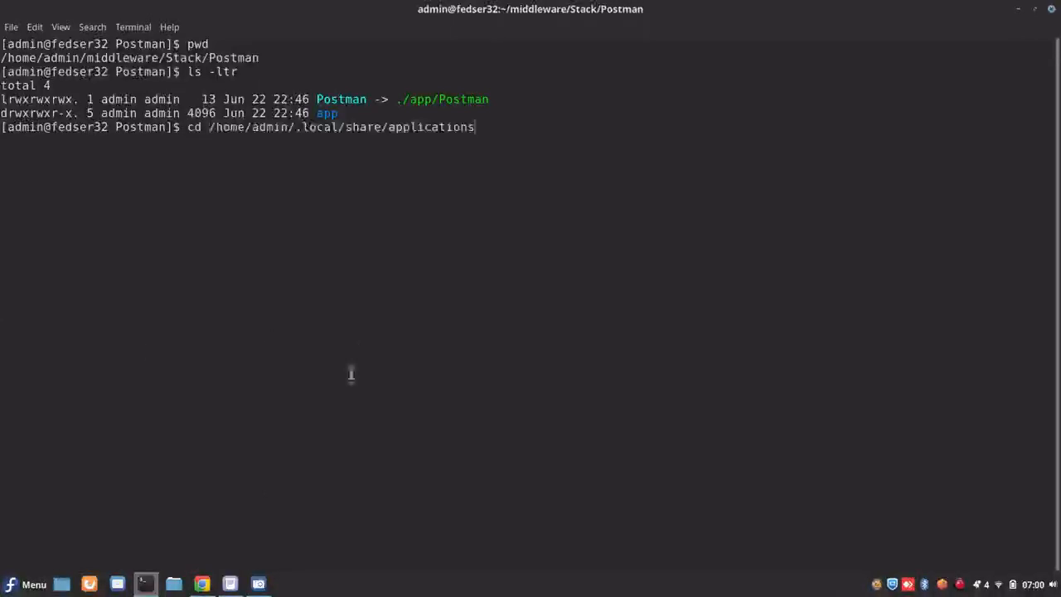
key("Return")
type("ls -ltr")
key("Return")
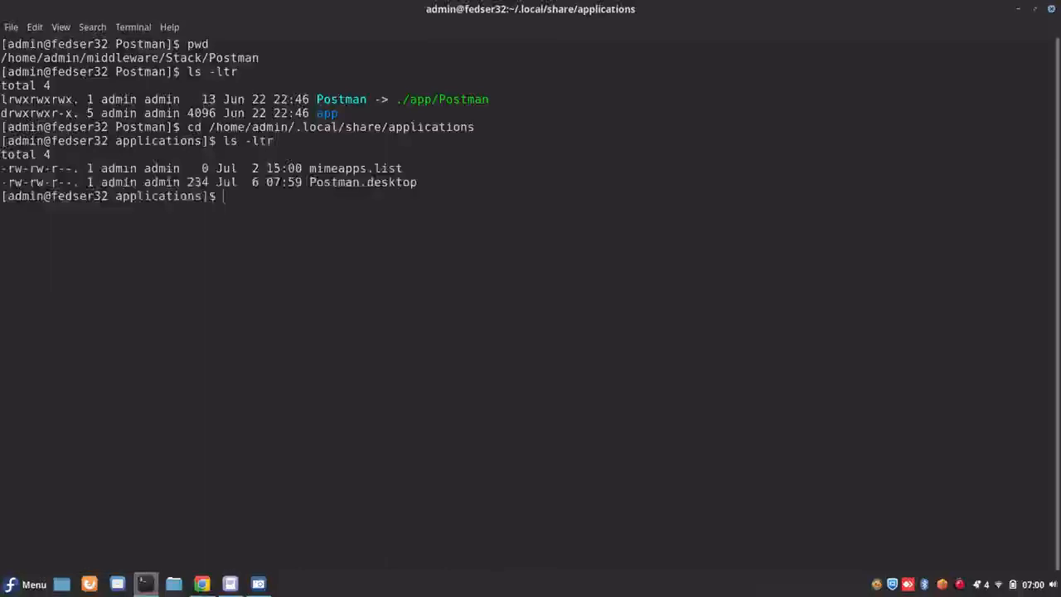
- Clear the terminal and display the contents of Postman.desktop with cat
key("Return")
key("Return")
type("cat Po")
key("Tab")
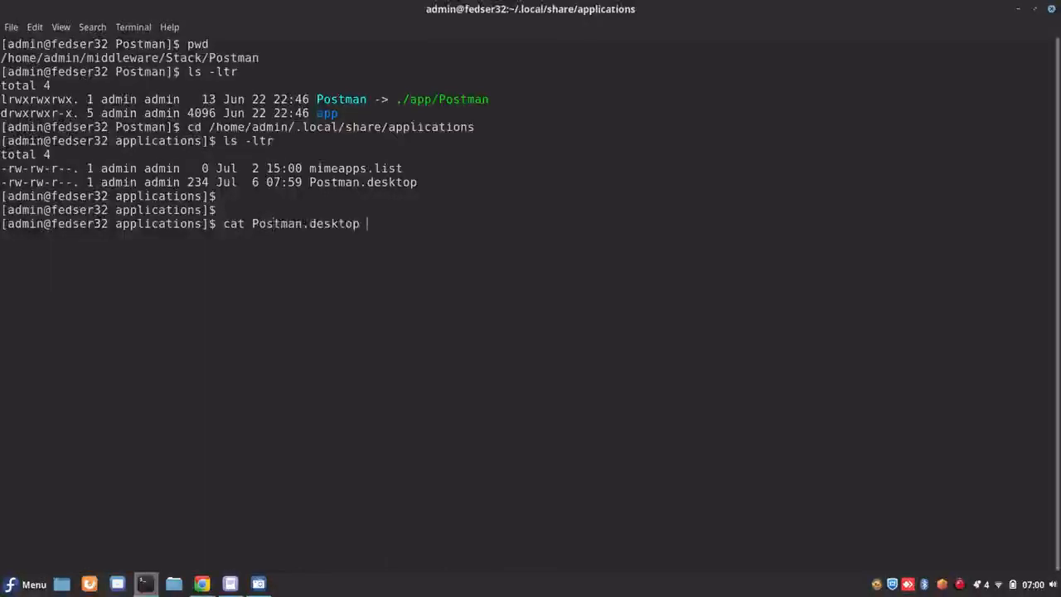
key("Return")
type("clear")
key("Return")
type("cat Pos")
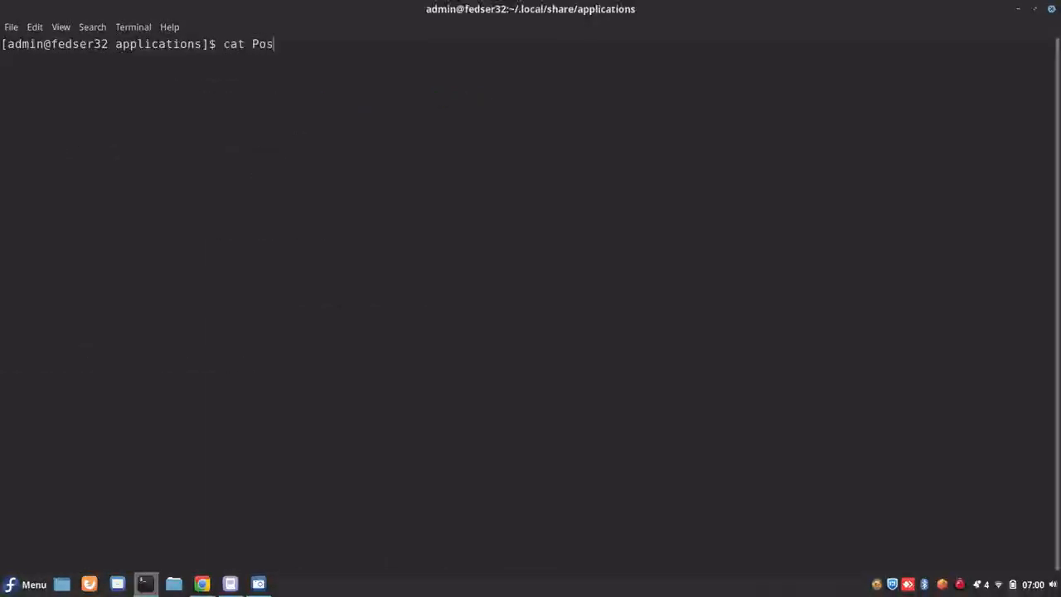
key("Tab")
key("Return")
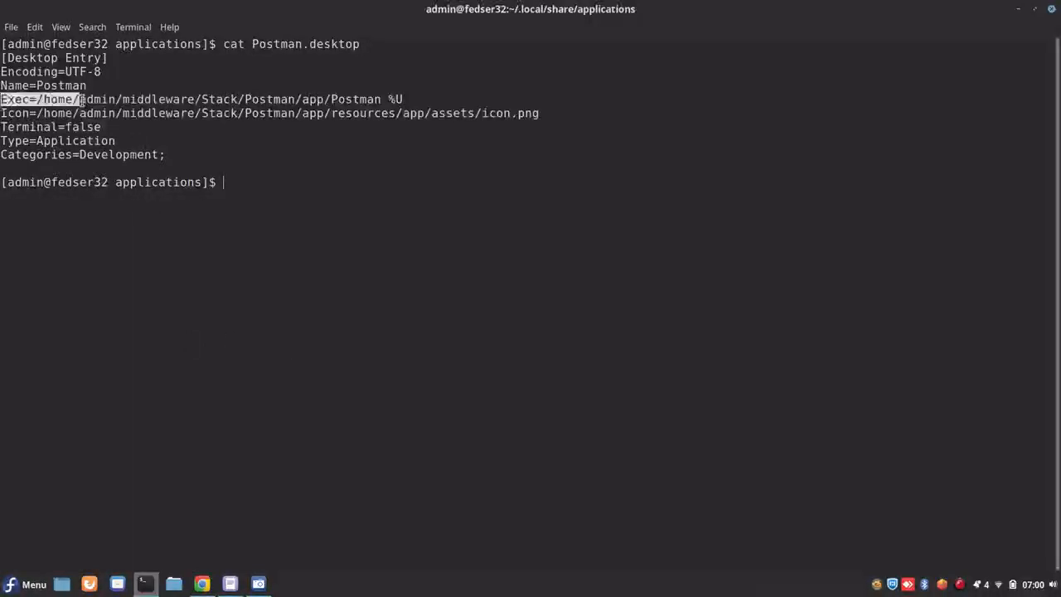
- Examine the Exec and Icon paths in the displayed Postman.desktop file
left_click_drag(80, 99, 382, 100)
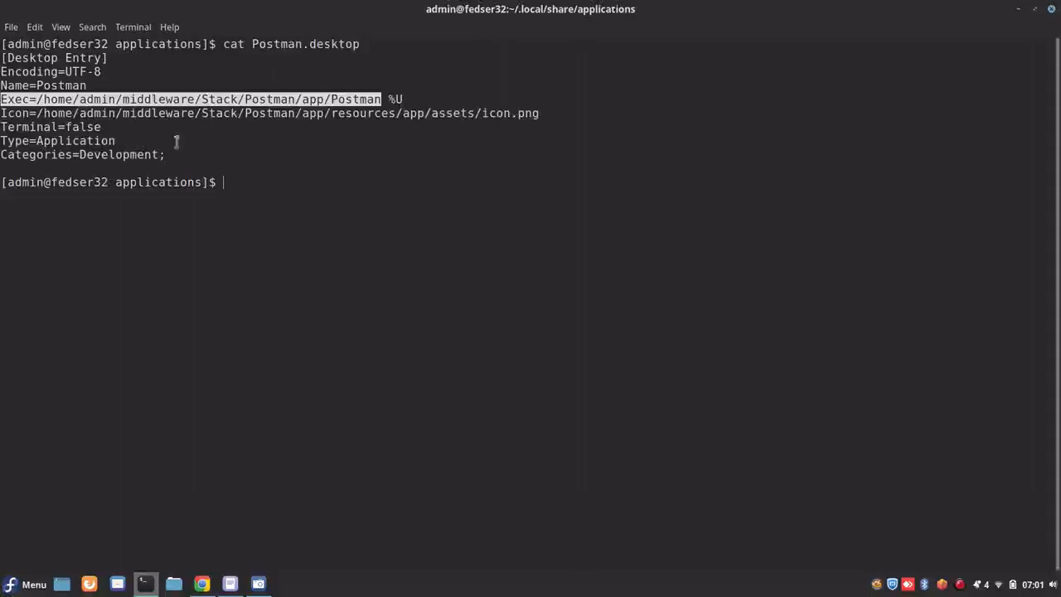
left_click_drag(177, 162, 137, 114)
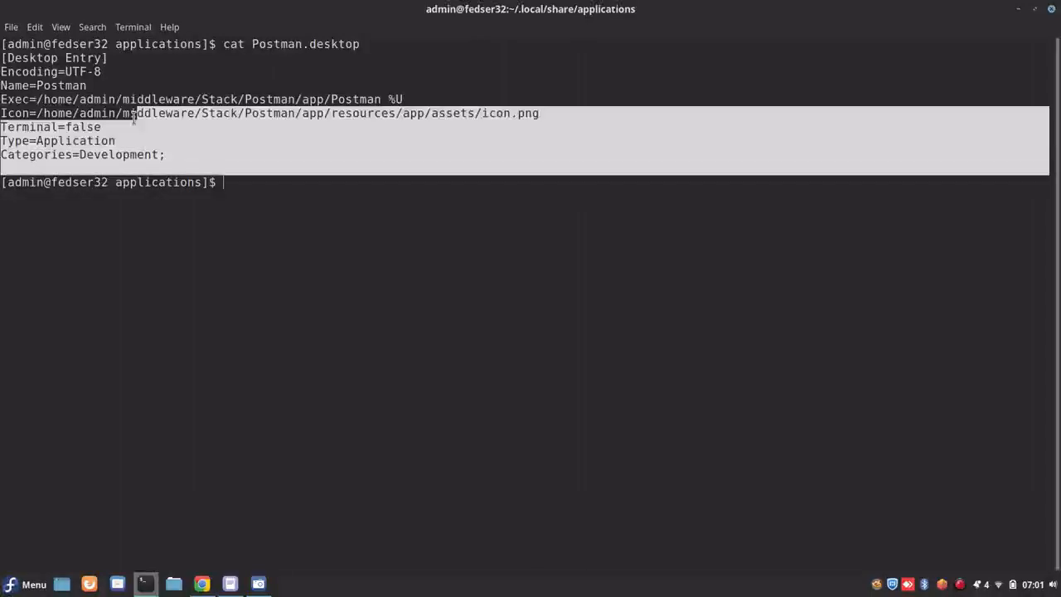
left_click(131, 253)
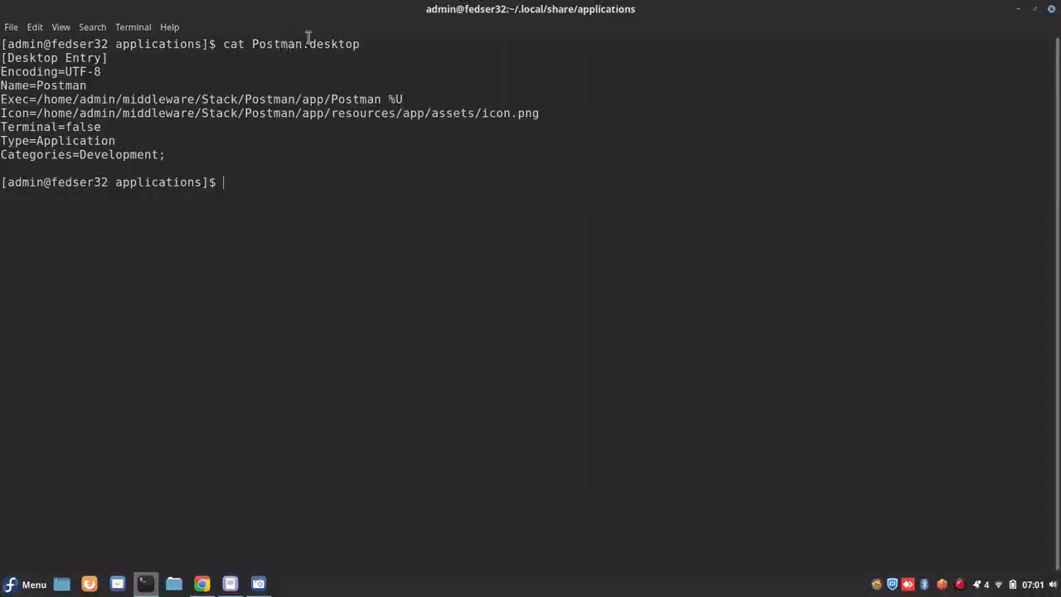
- Search the installed applications for "post" and launch Postman
left_click(11, 586)
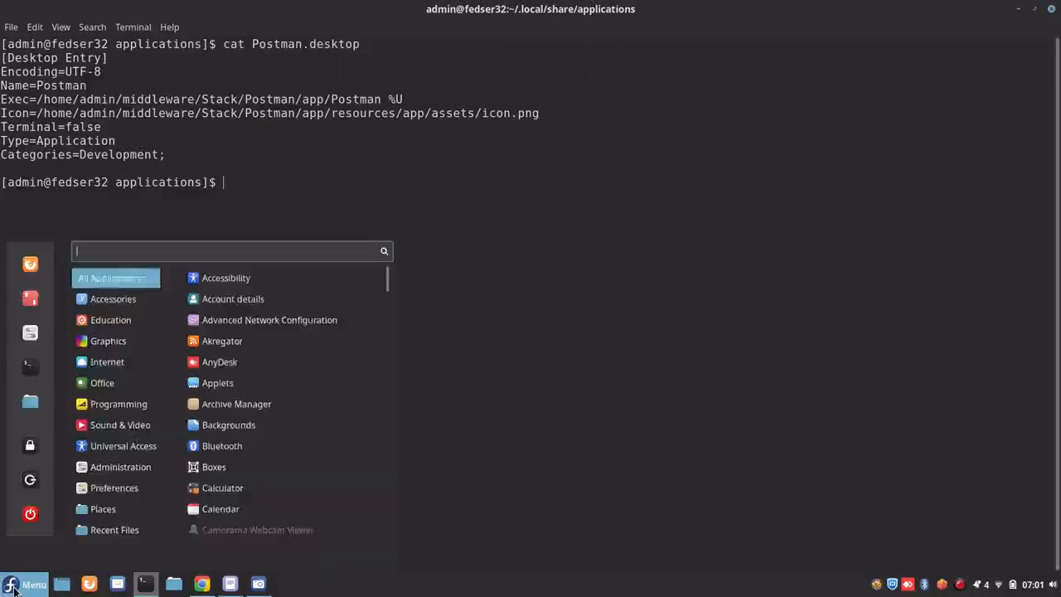
type("p")
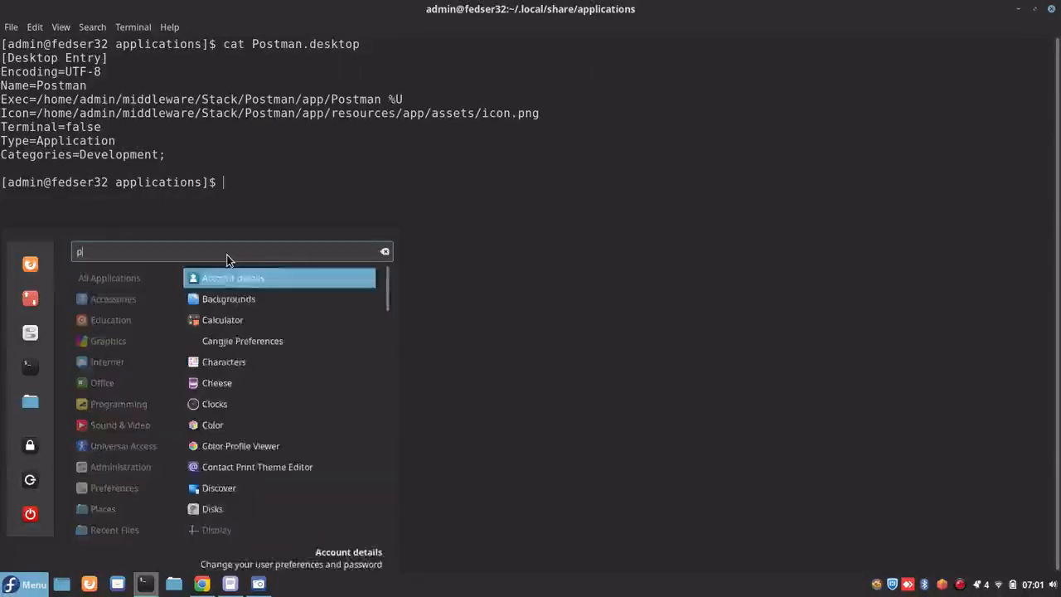
type("ost")
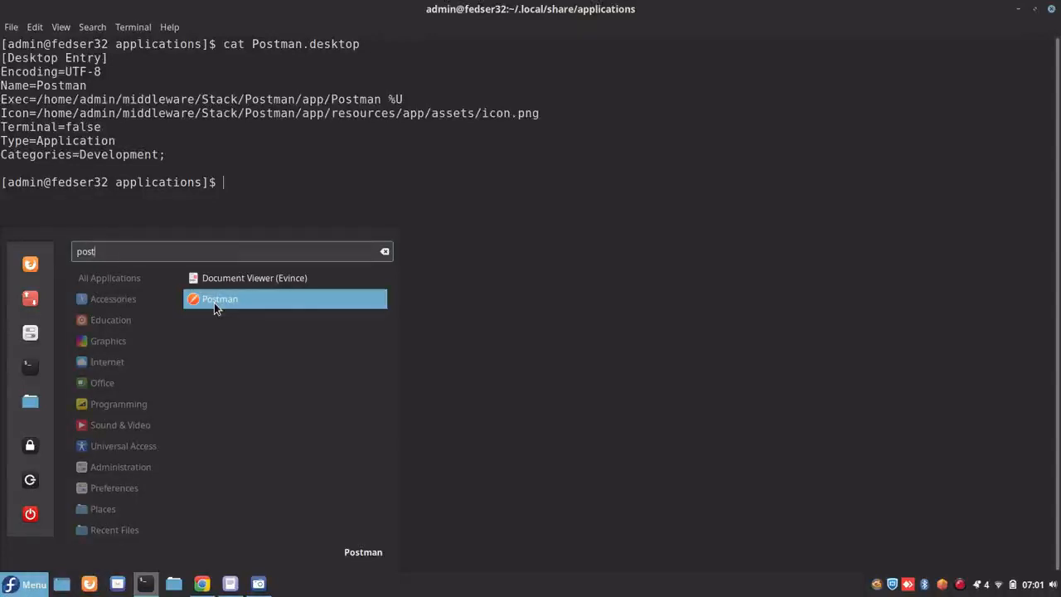
left_click(214, 300)
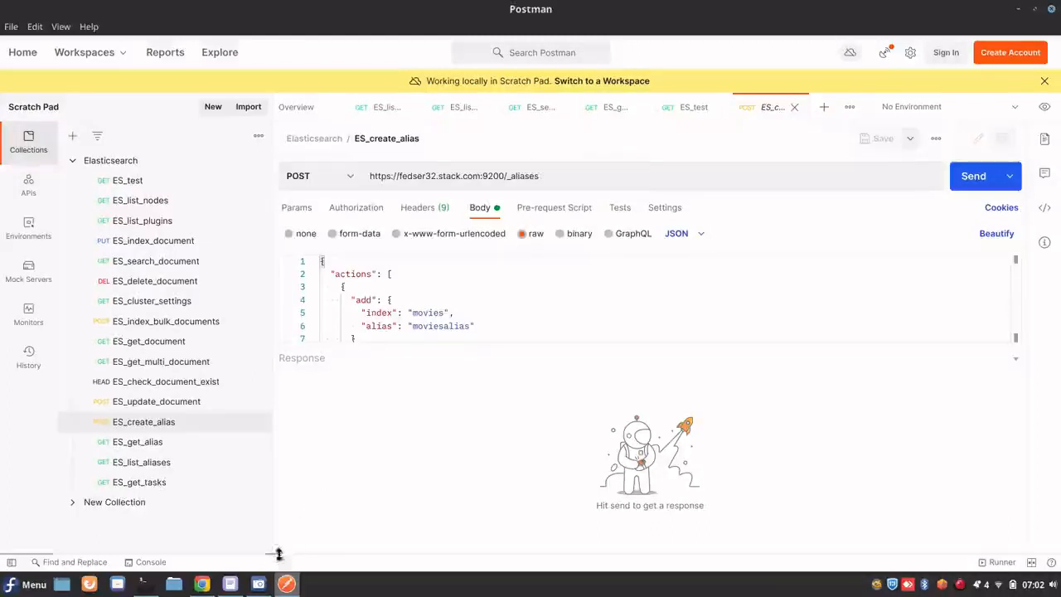
- Switch to the ODE_RESTAPI_usage notes and review Step4 on launching Elasticsearch and Kibana with the docker-compose file
left_click(232, 585)
left_click(157, 332)
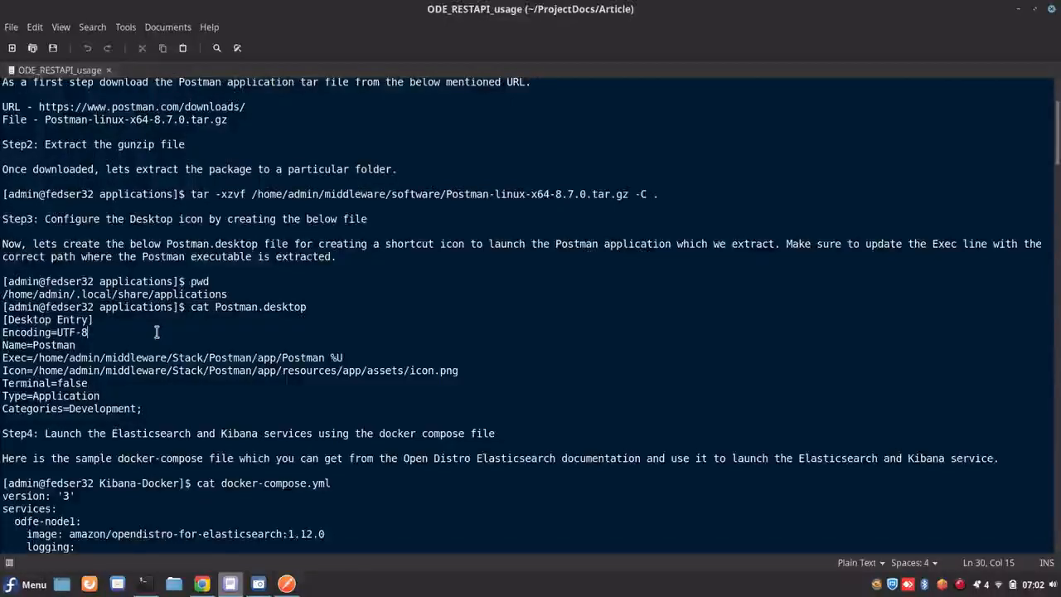
key("Down")
key("Down")
key("Down")
key("Down")
key("Down")
key("Down")
key("Down")
key("Down")
key("Down")
key("Down")
key("Down")
key("Down")
key("Down")
key("Down")
key("Down")
key("Down")
key("Down")
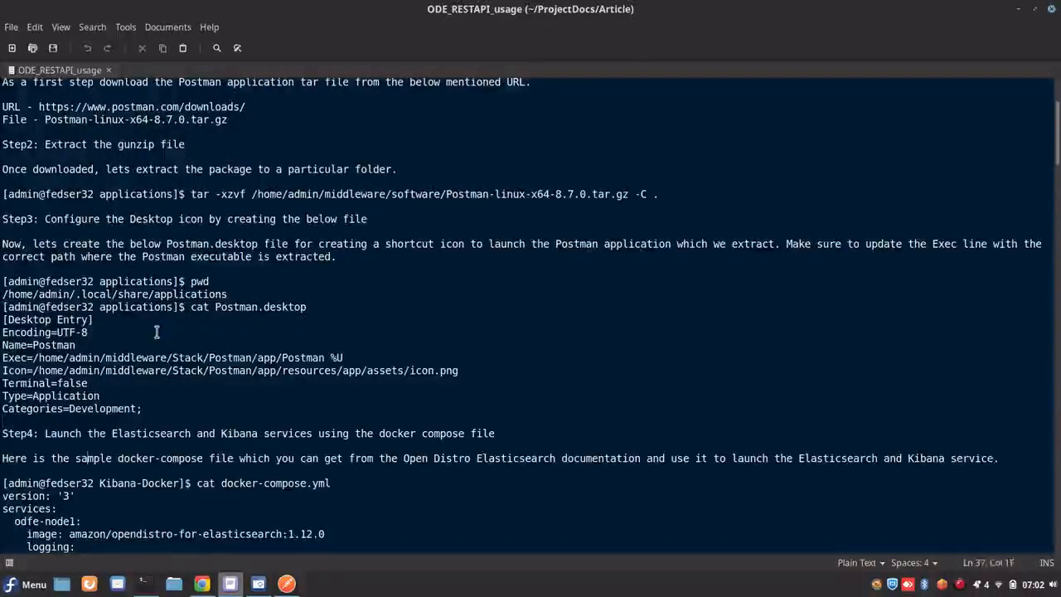
key("Down")
key("Down")
key("Down")
key("Down")
key("Down")
key("Down")
key("Down")
key("Down")
key("Down")
key("Down")
key("Down")
key("Down")
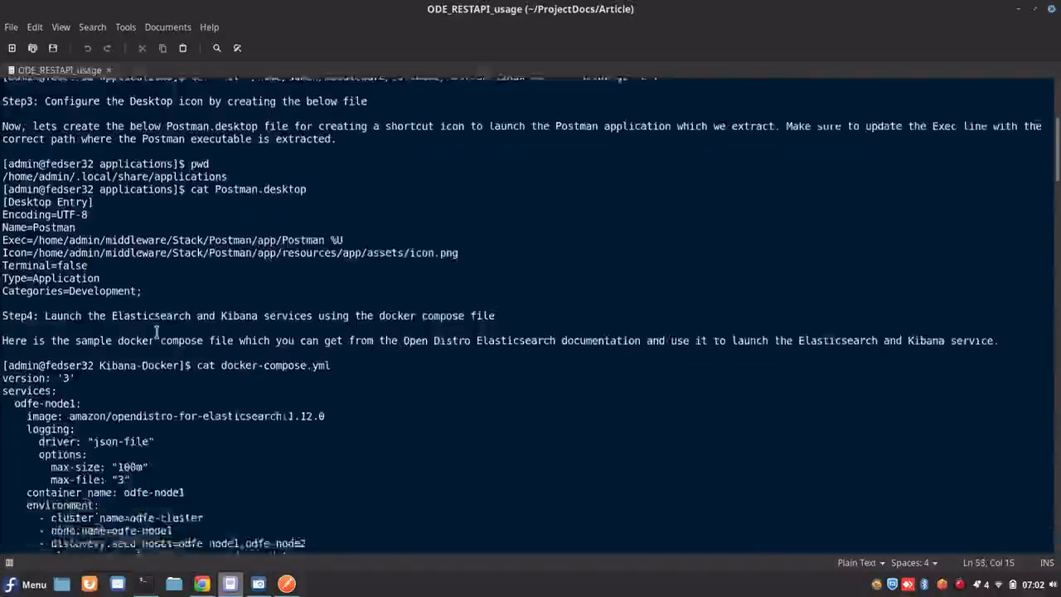
key("Down")
key("Down")
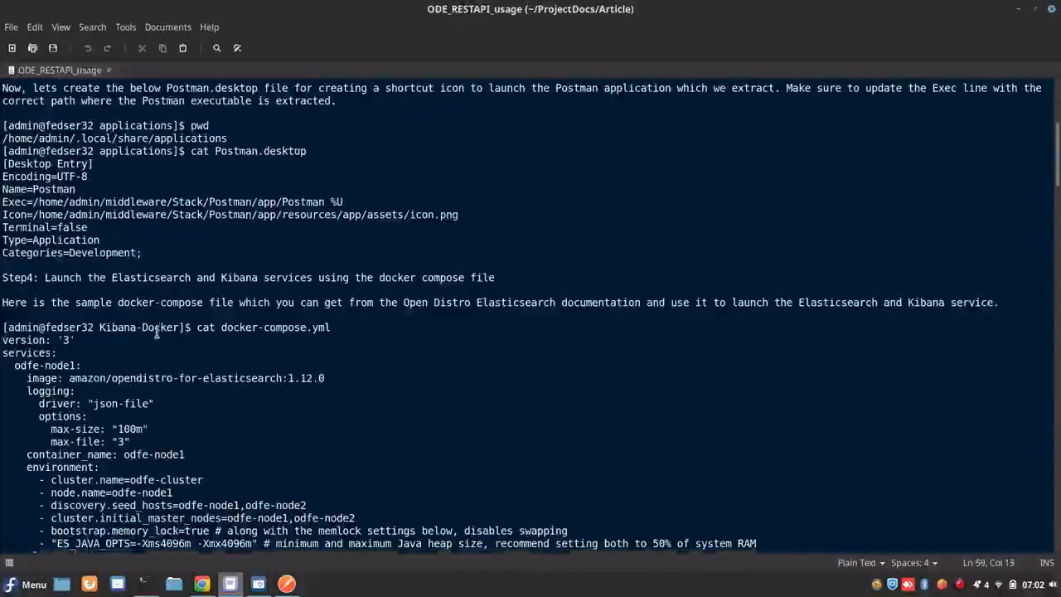
key("Down")
key("Down")
key("Down")
key("Down")
key("Down")
key("Down")
key("Down")
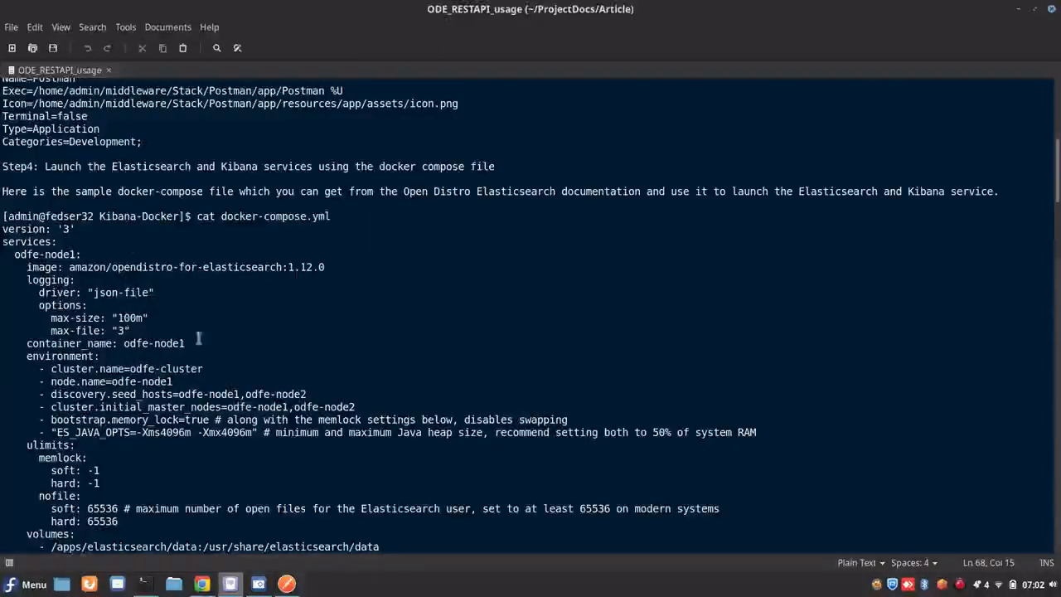
- In the terminal, print the working directory and change to /home/admin/middleware/Stack/Docker/Projects/Kibana-Docker/
left_click(145, 583)
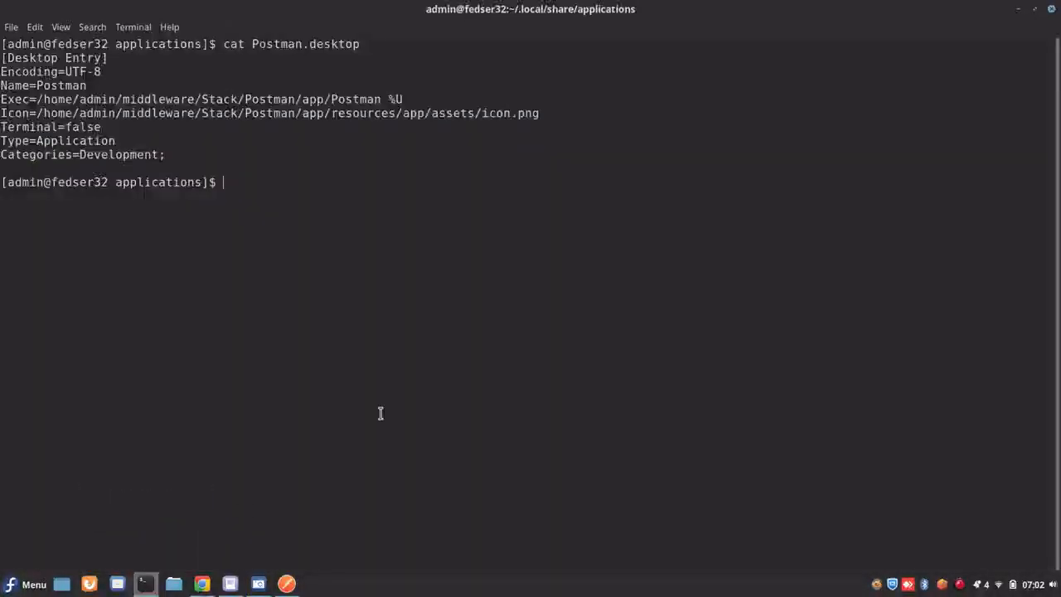
type("pwd")
key("Return")
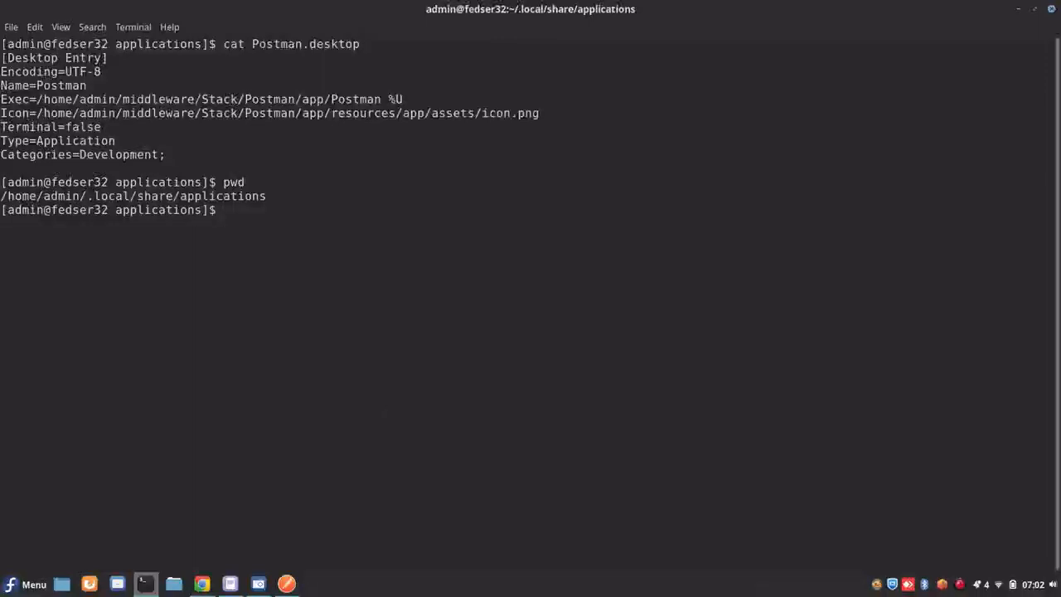
type("cd /home/adm")
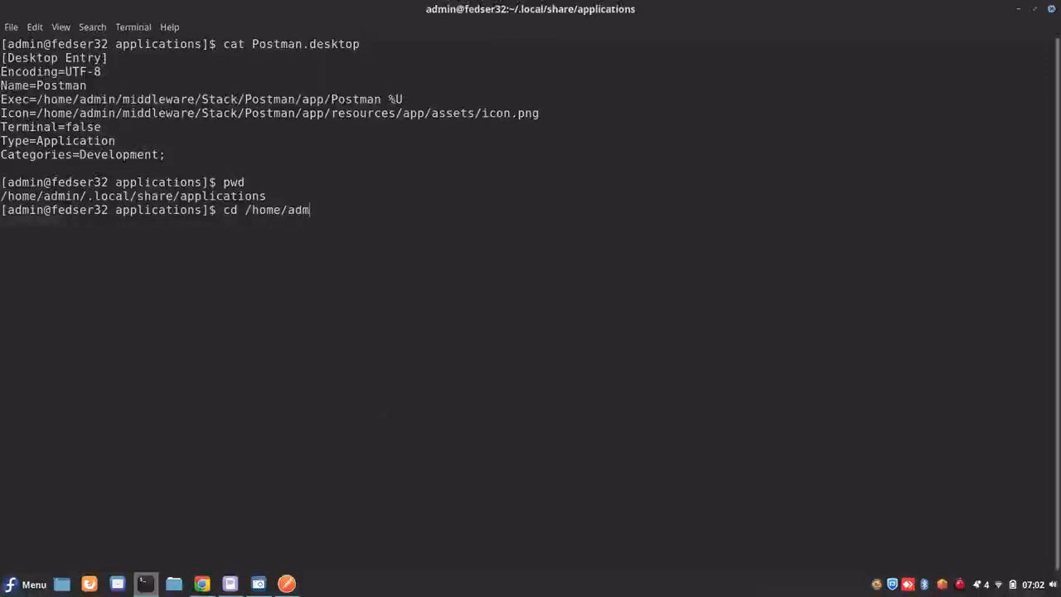
type("in/mi")
key("Tab")
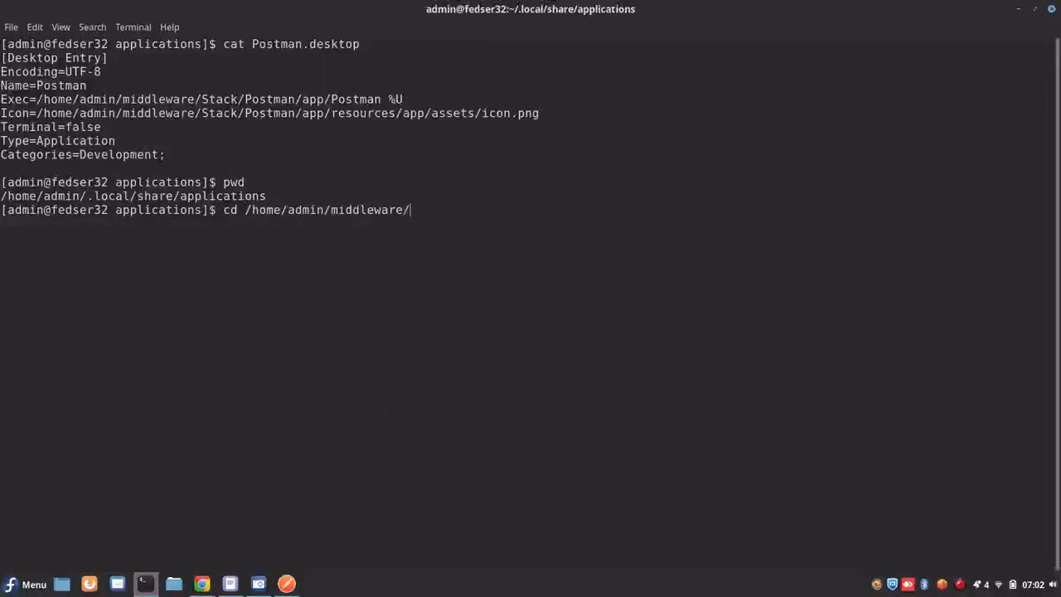
type("St")
key("Tab")
type("Doc")
key("Tab")
type("Ki")
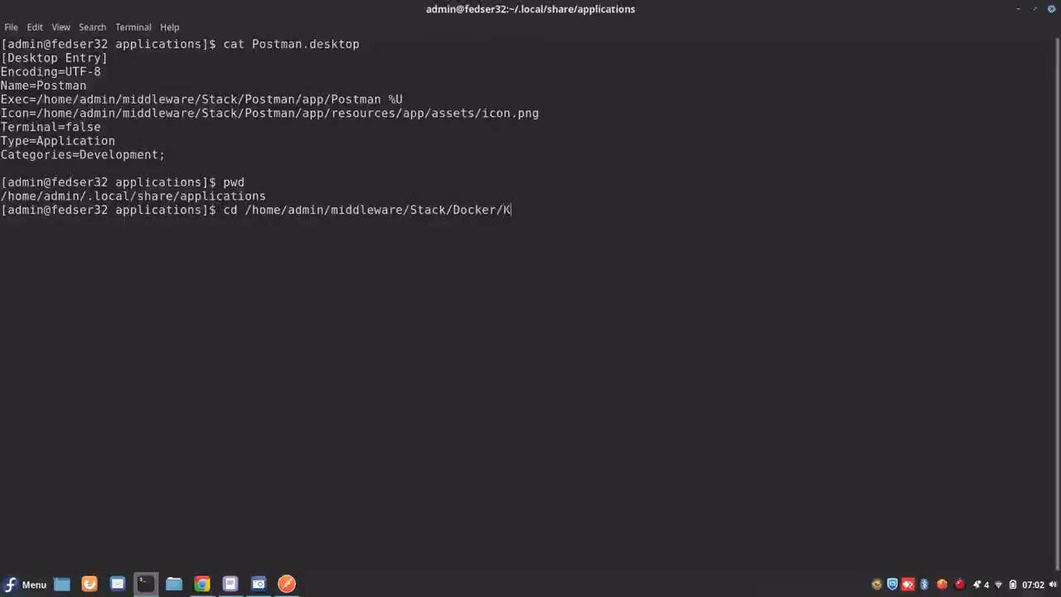
key("BackSpace")
key("BackSpace")
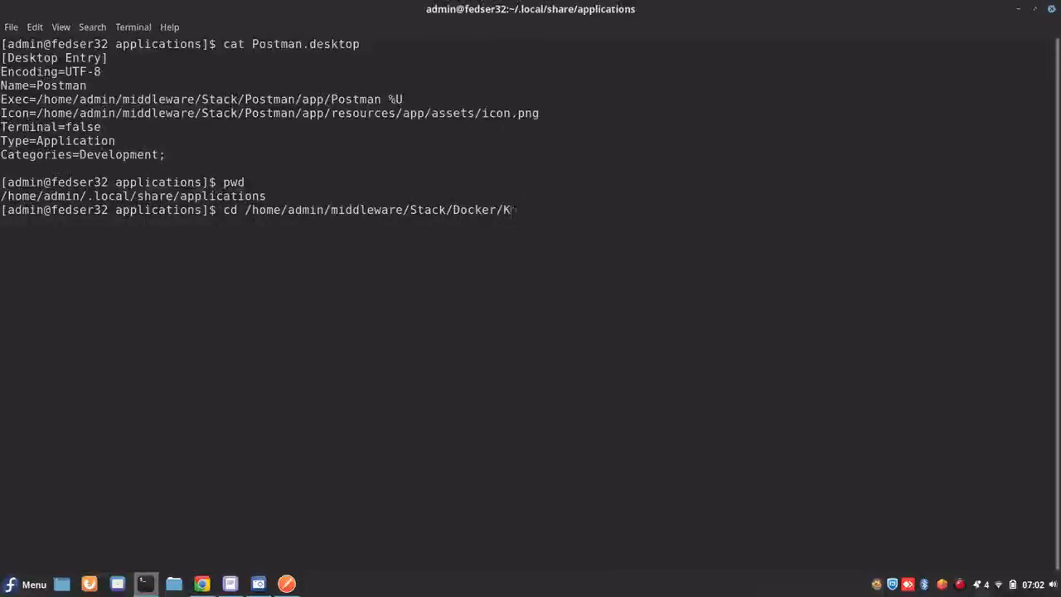
type("P")
key("Tab")
type("Ki")
key("Tab")
key("Return")
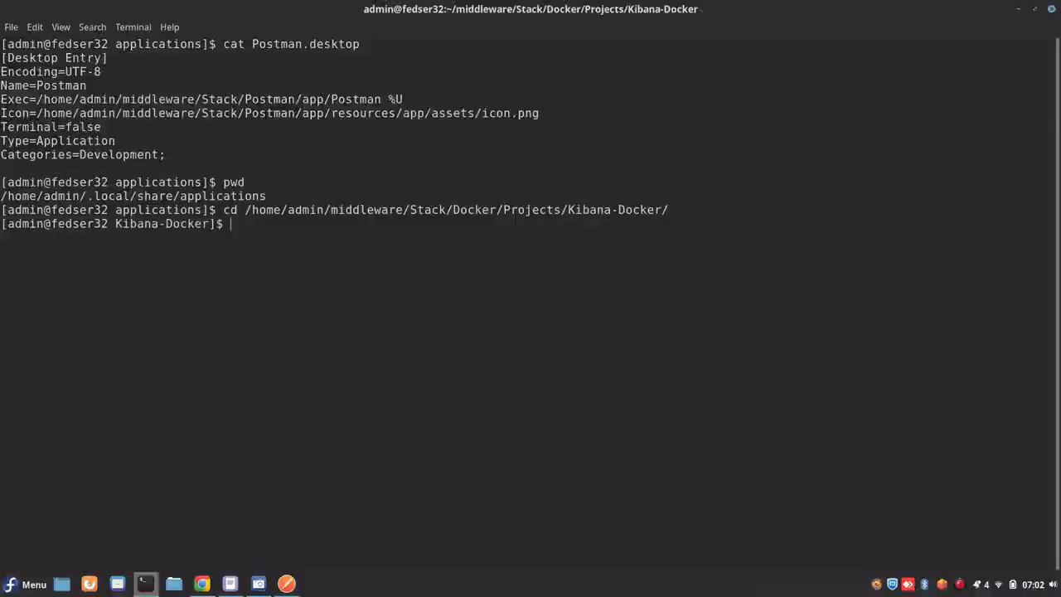
- Clear the terminal and display the contents of docker-compose.yml with cat
type("clear")
key("Return")
type("cat do")
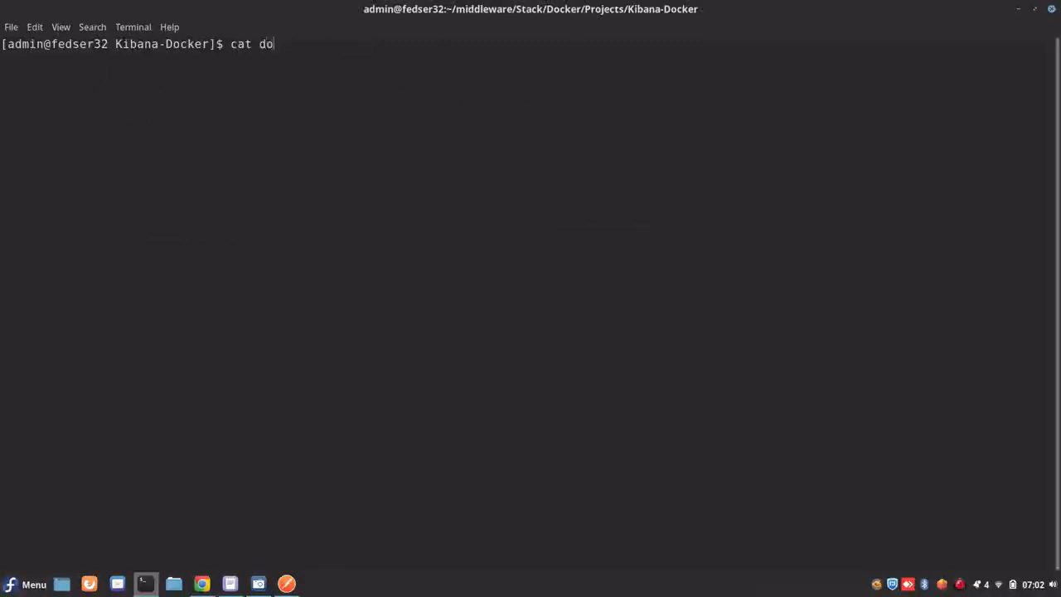
key("Tab")
key("Return")
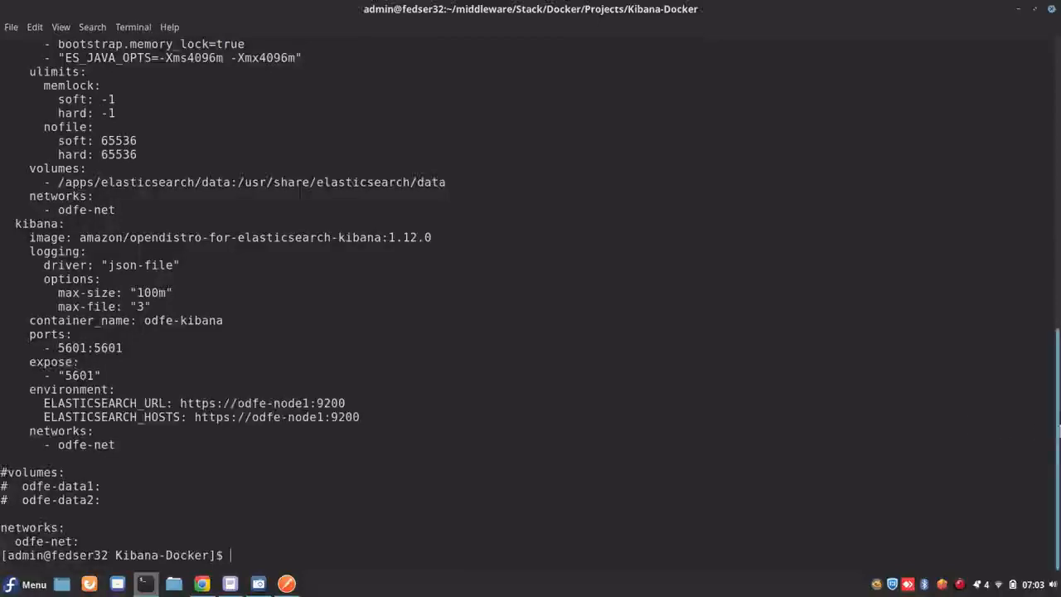
- Examine the odfe-node1, odfe-node2 and kibana service definitions in the displayed docker-compose.yml
left_click_drag(1058, 433, 1058, 131)
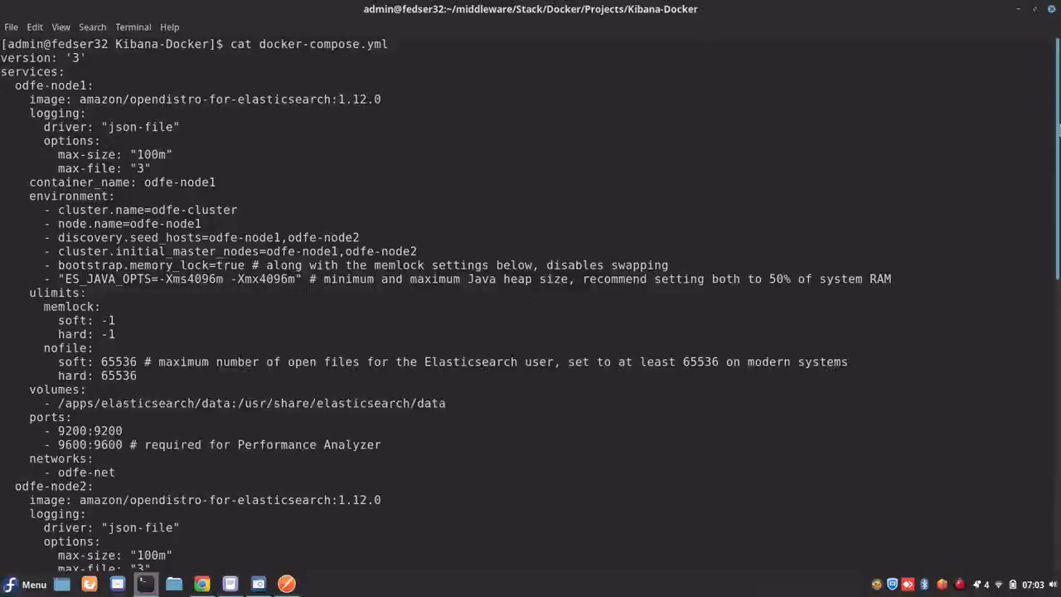
scroll(1037, 249, "down", 11)
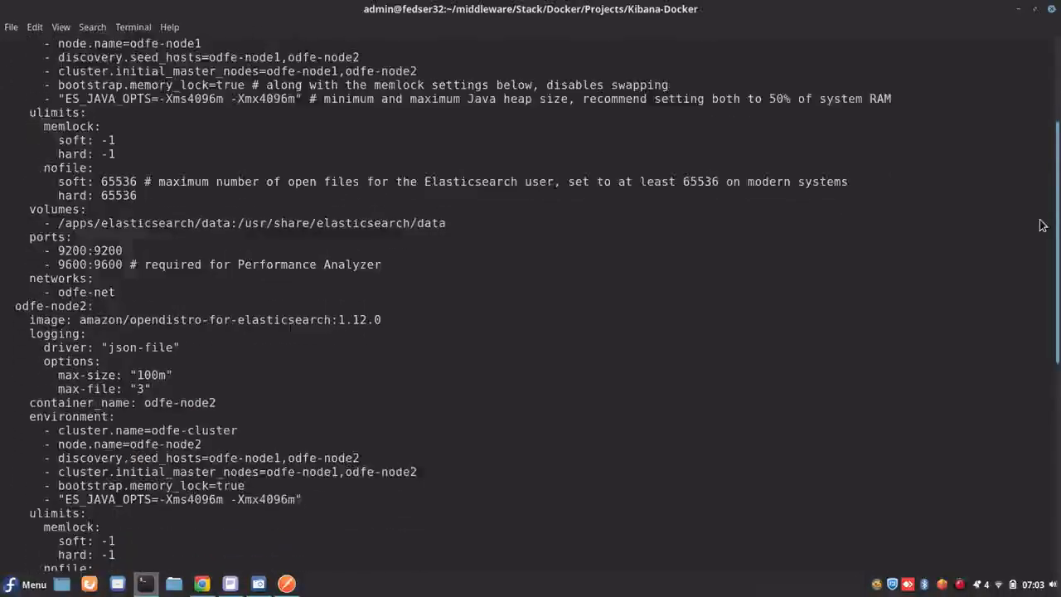
scroll(1016, 373, "down", 3)
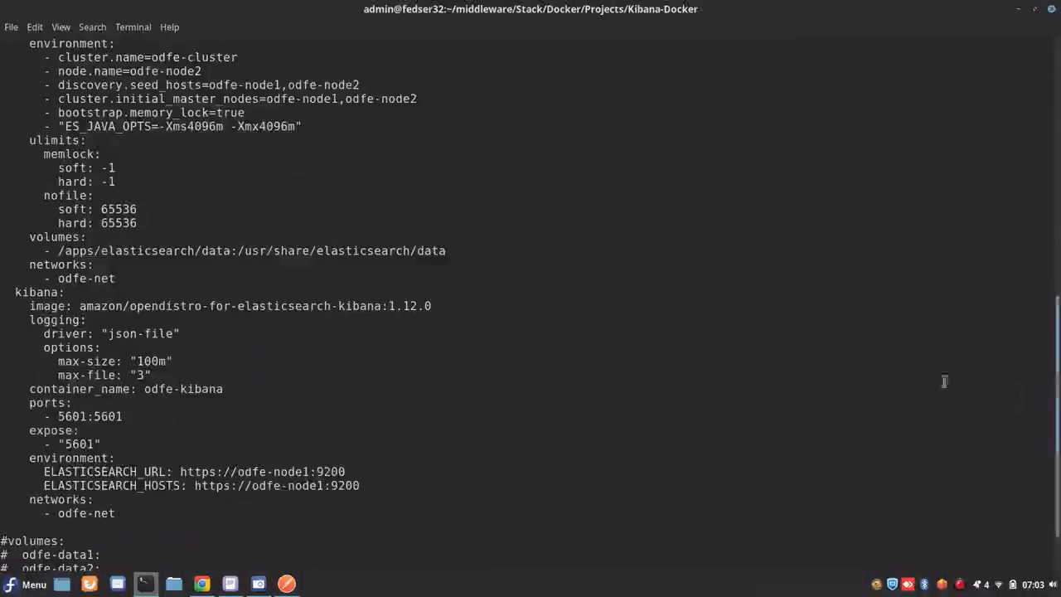
triple_click(71, 290)
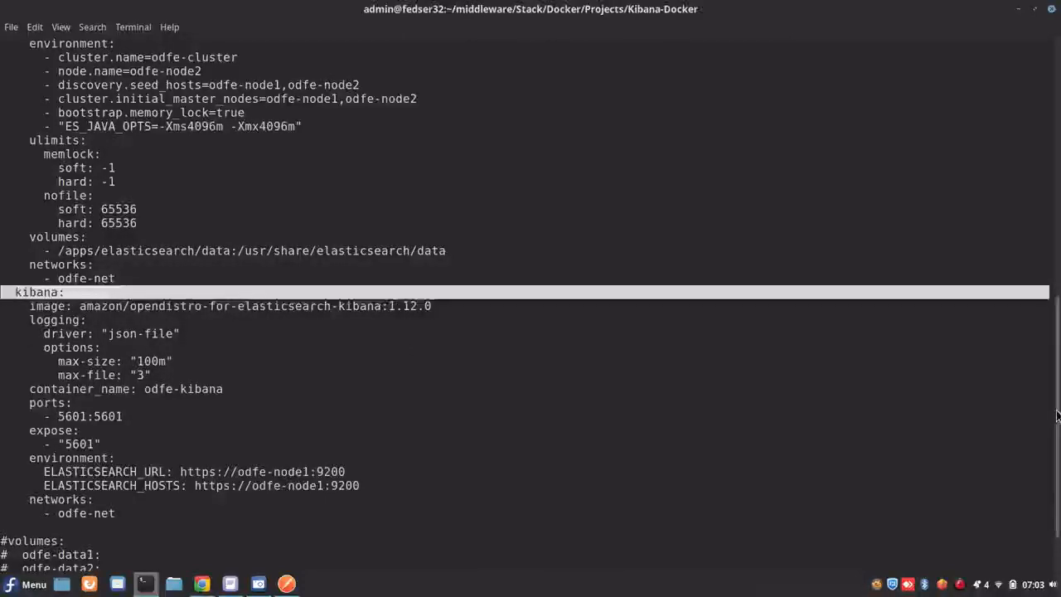
scroll(870, 398, "down", 2)
left_click(762, 517)
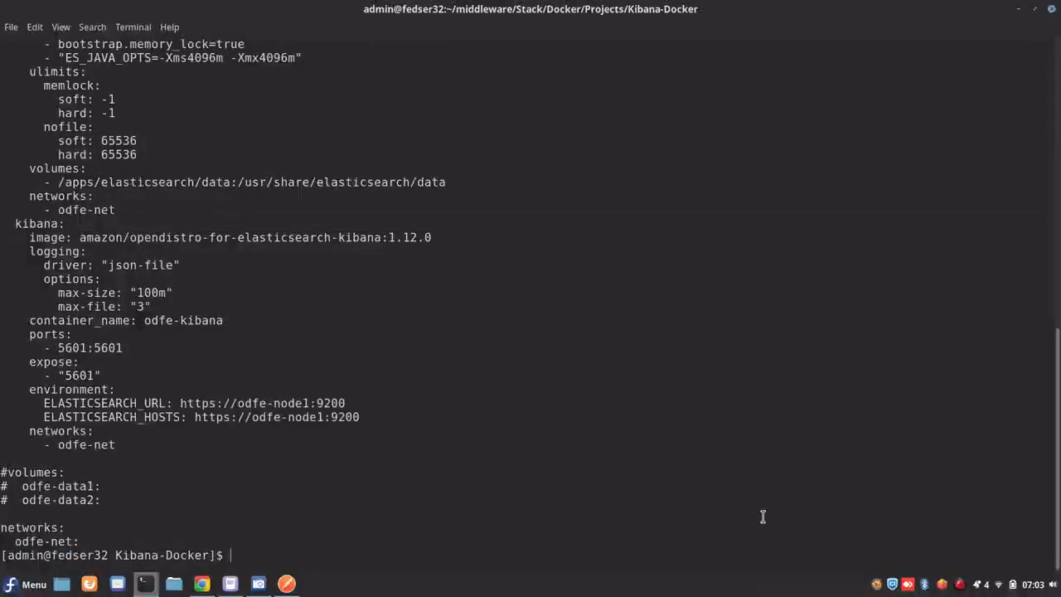
- Clear the terminal and run sudo systemctl start docker.service, entering the sudo password
type("do")
key("BackSpace")
key("BackSpace")
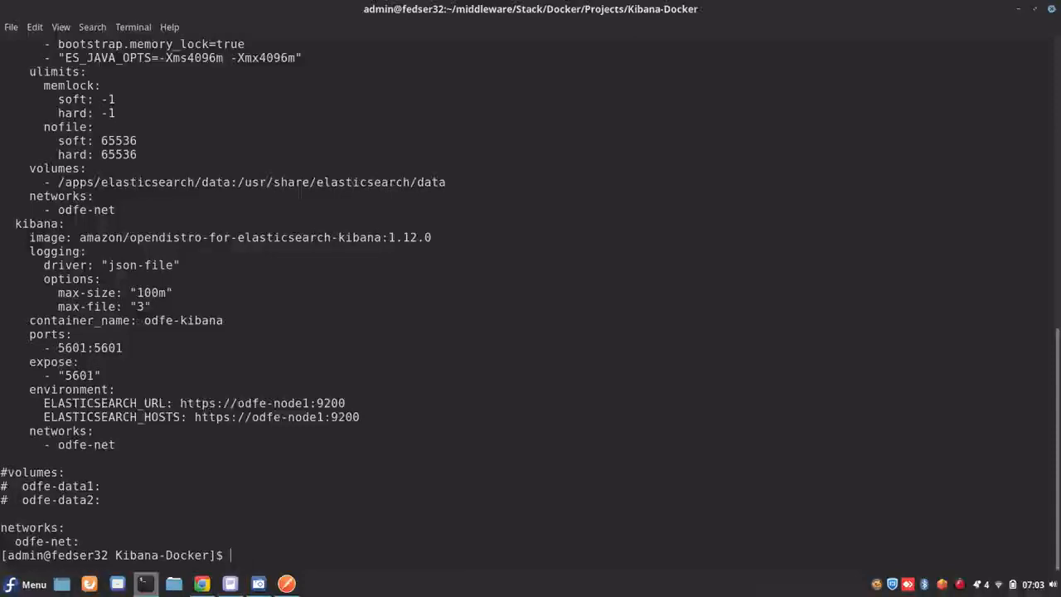
type("s")
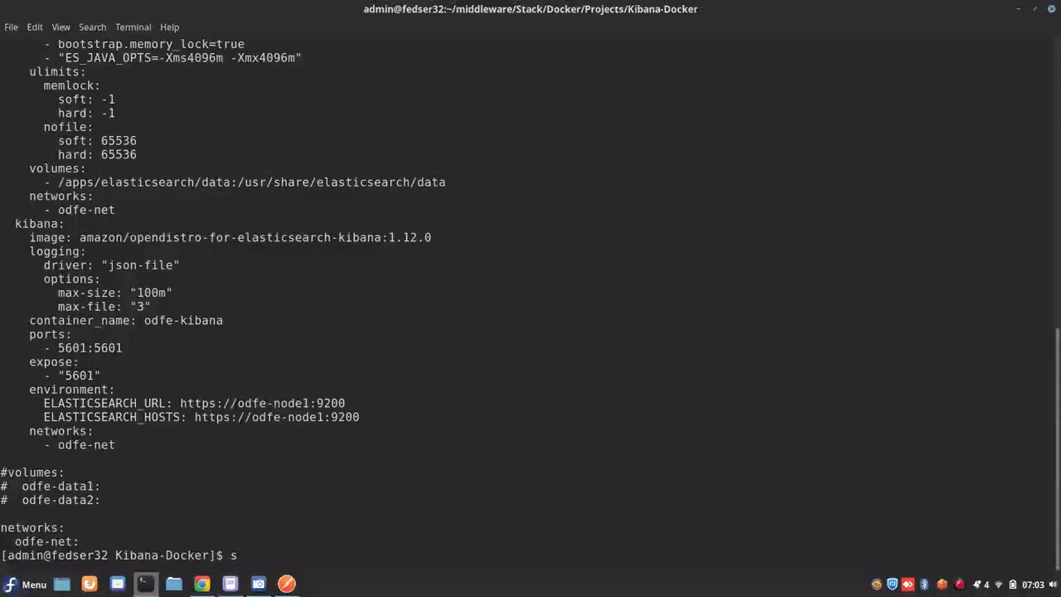
key("BackSpace")
type("clear")
key("Return")
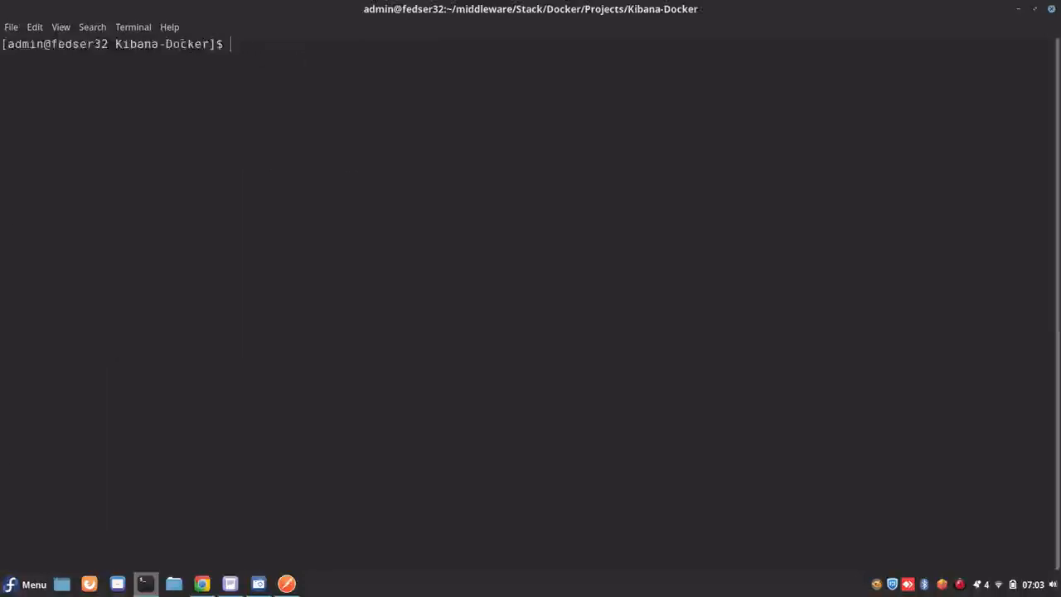
type("sudo s")
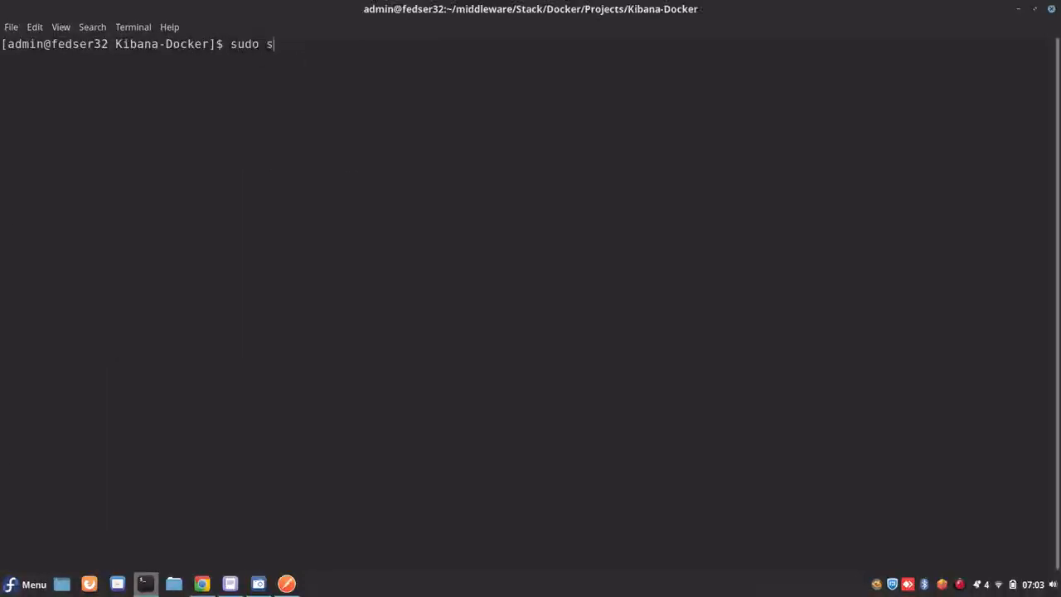
type("ystemctl start docker.s")
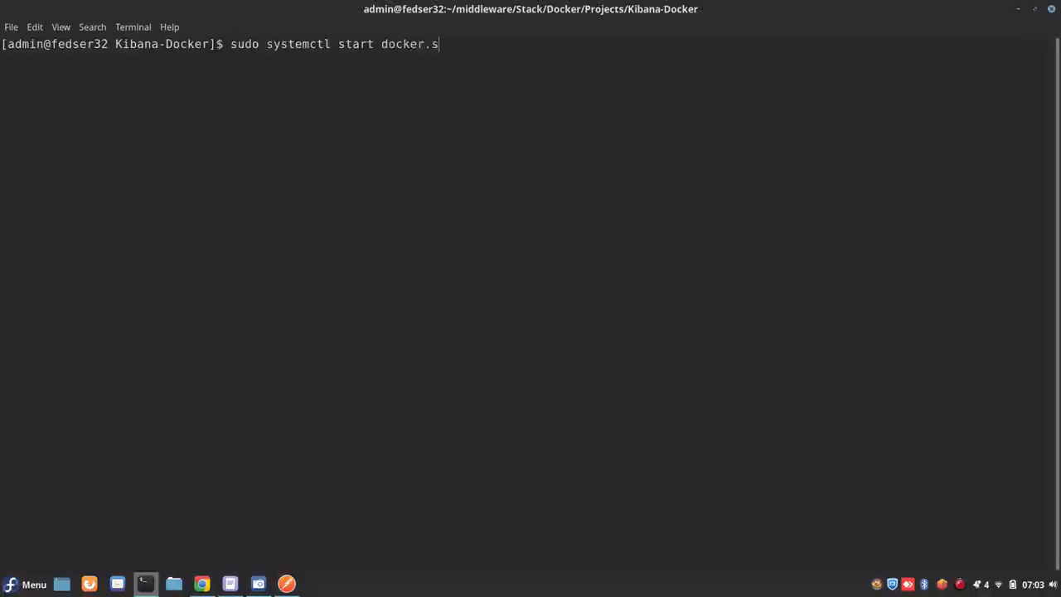
type("ervice")
key("Return")
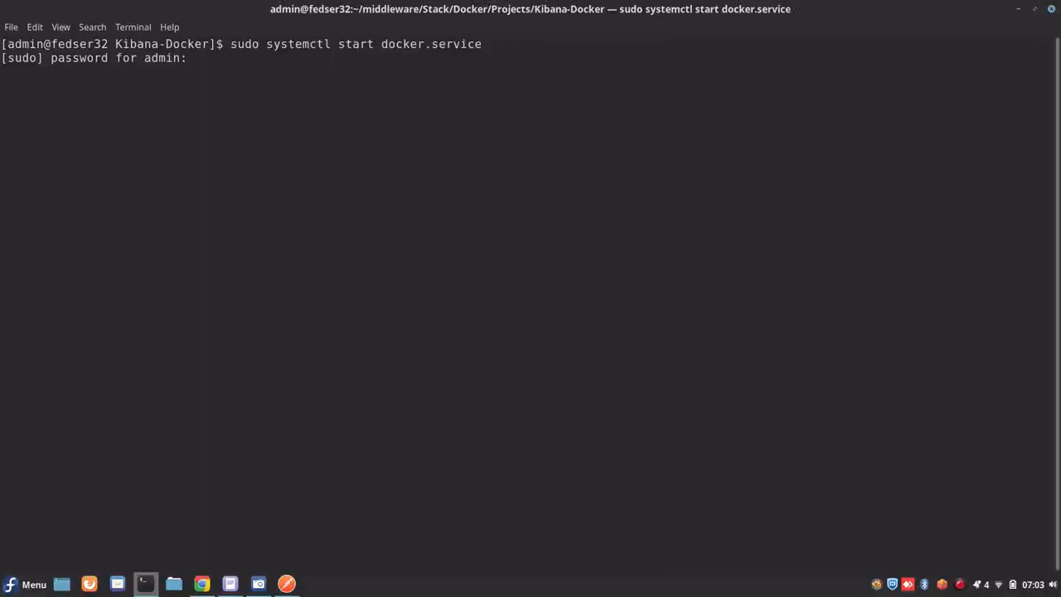
key("Return")
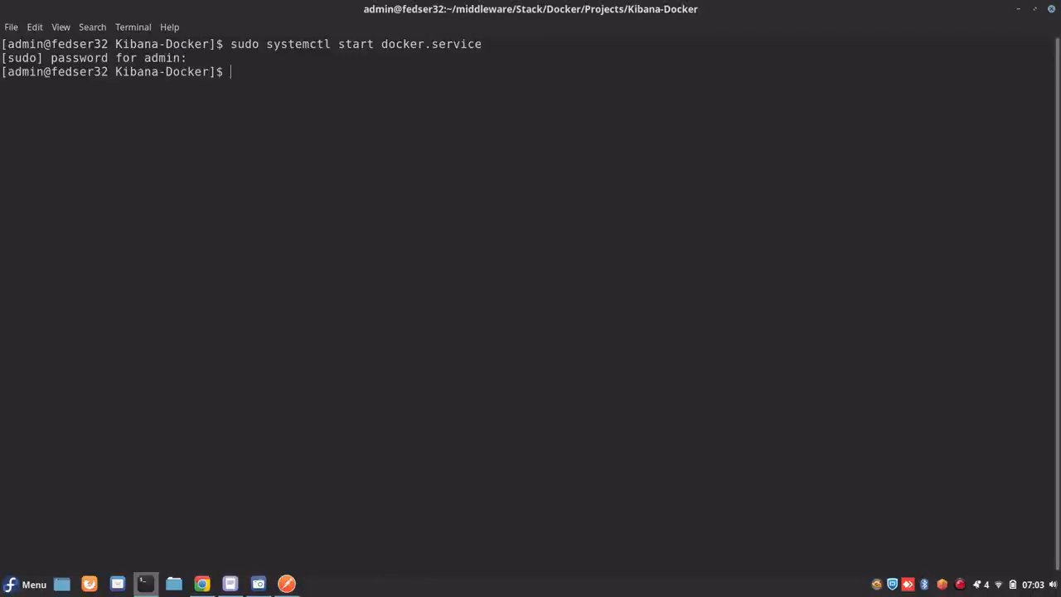
- Clear the terminal and start the Elasticsearch and Kibana containers in the background with docker-compose up -d
type("clear")
key("Return")
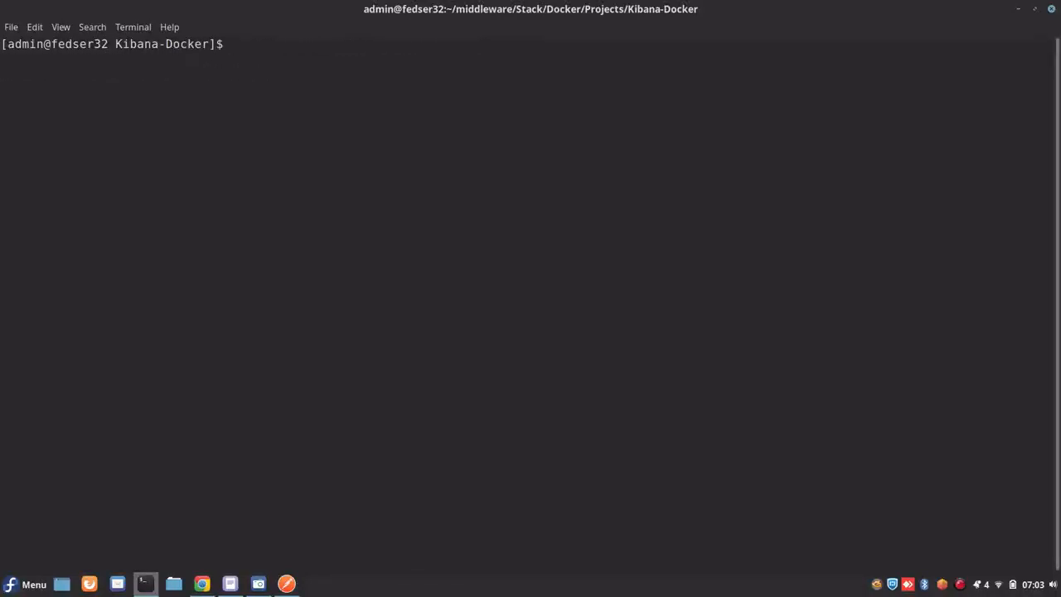
type("docker-compose up")
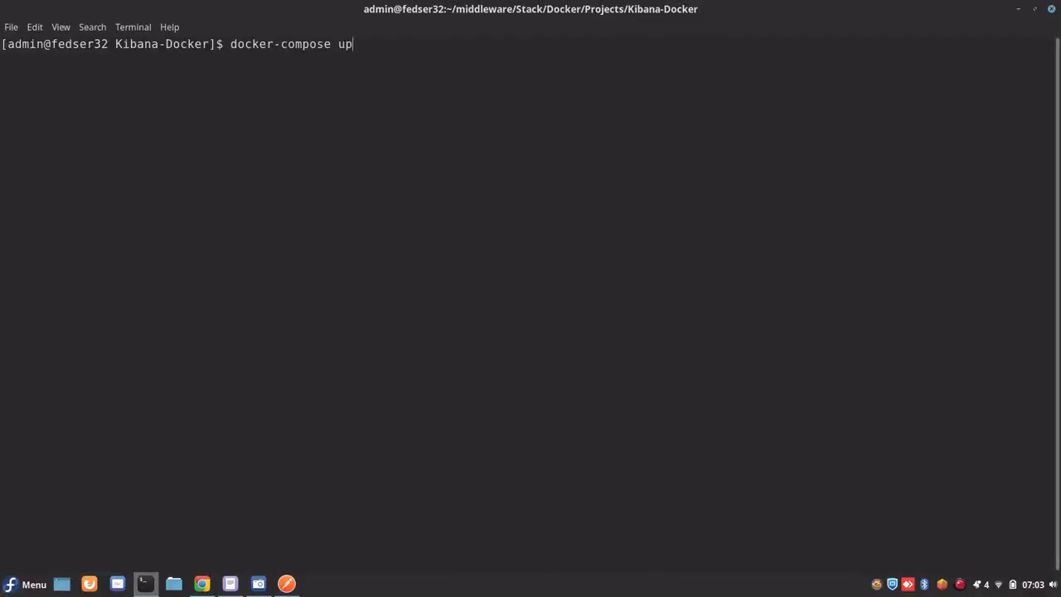
type(" -d")
key("Return")
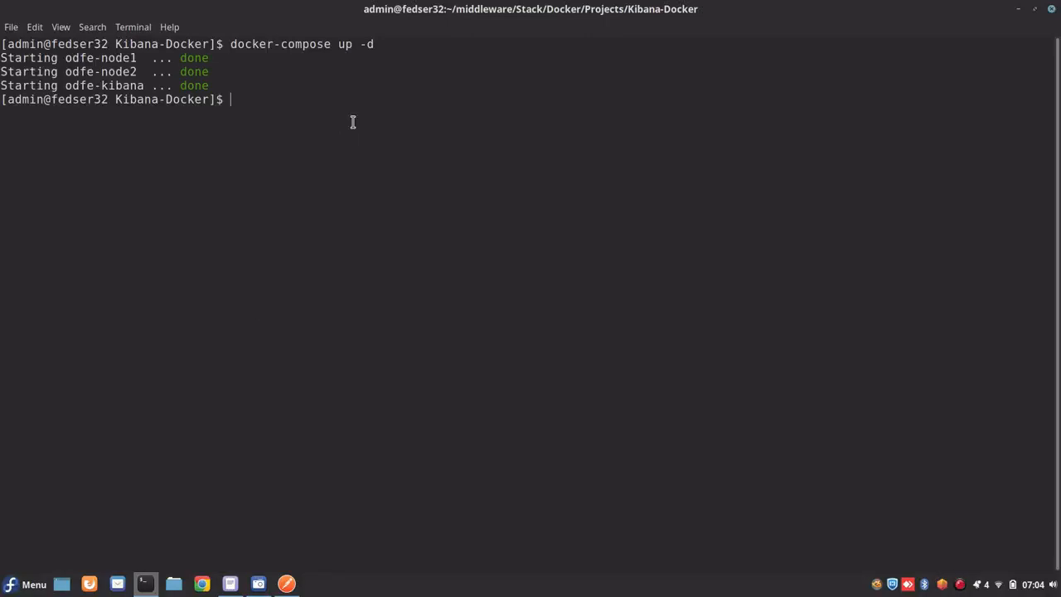
- Switch back to the ODE_RESTAPI_usage notes and look up the Step5 curl command for getting the Elasticsearch cluster details
key("alt+Tab")
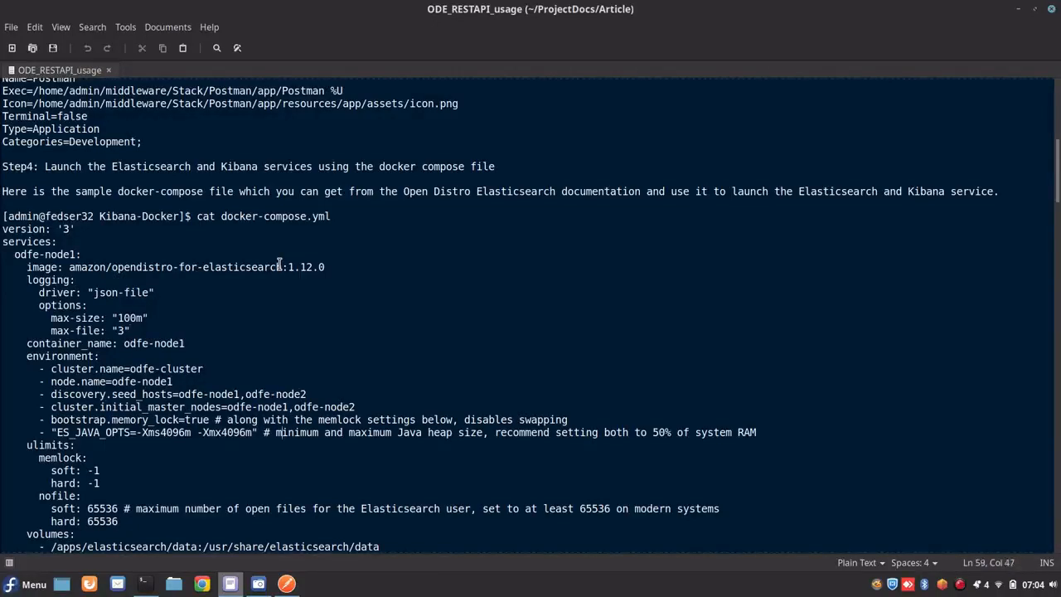
key("ctrl+End")
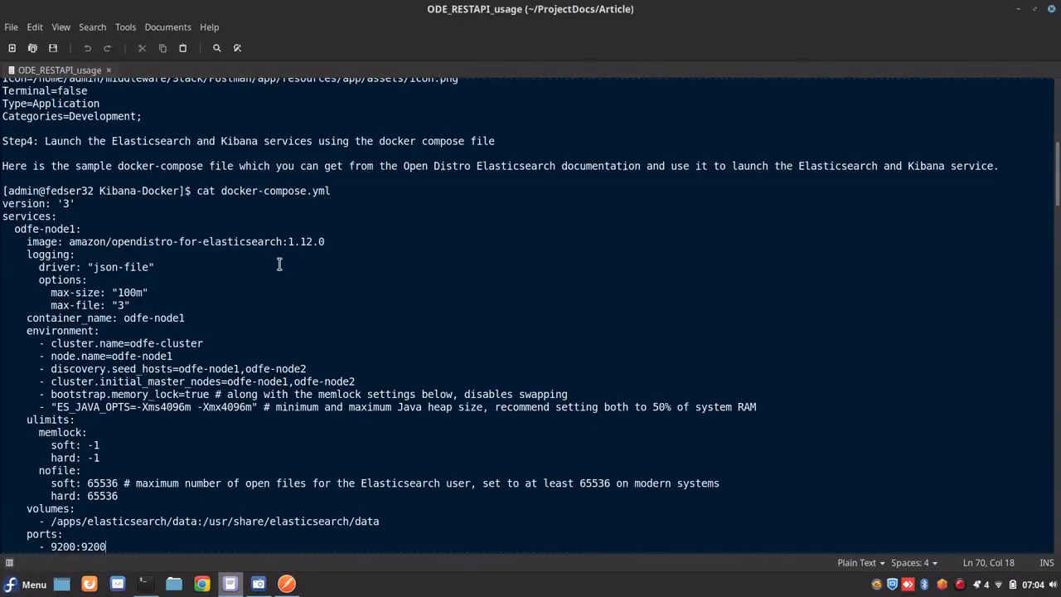
key("Down")
key("Down")
key("Down")
key("Down")
key("Down")
key("Down")
key("Down")
key("Down")
key("Down")
key("Down")
key("Down")
key("Down")
key("Down")
key("Down")
key("Down")
key("Down")
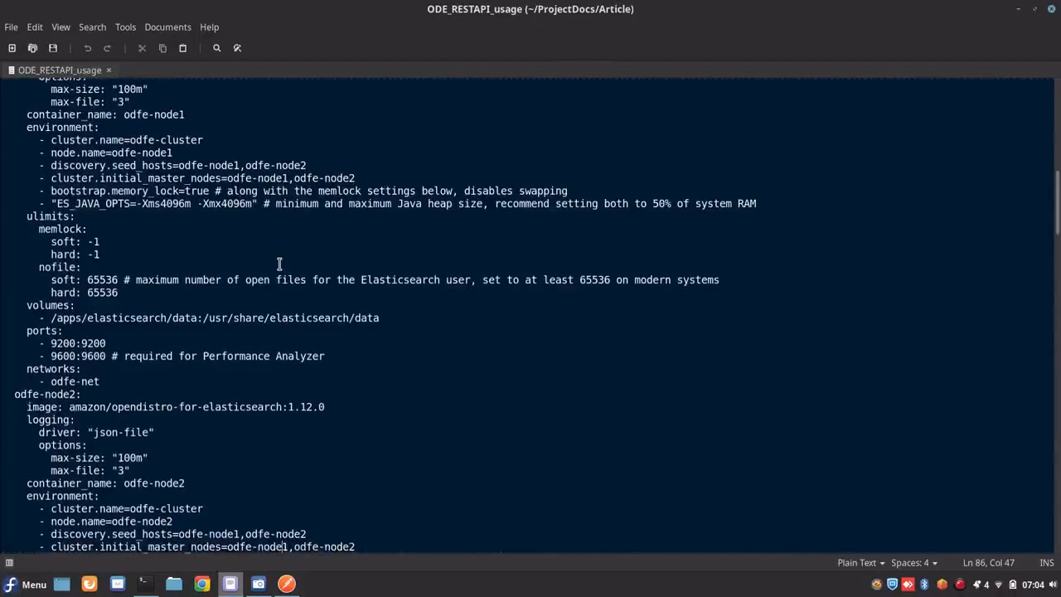
key("Down")
key("Down")
key("Down")
key("Down")
key("Down")
key("Down")
key("Down")
key("Down")
key("Down")
key("Down")
key("Down")
key("Down")
key("Down")
key("Down")
key("Down")
key("Down")
key("Down")
key("Down")
key("Down")
key("Down")
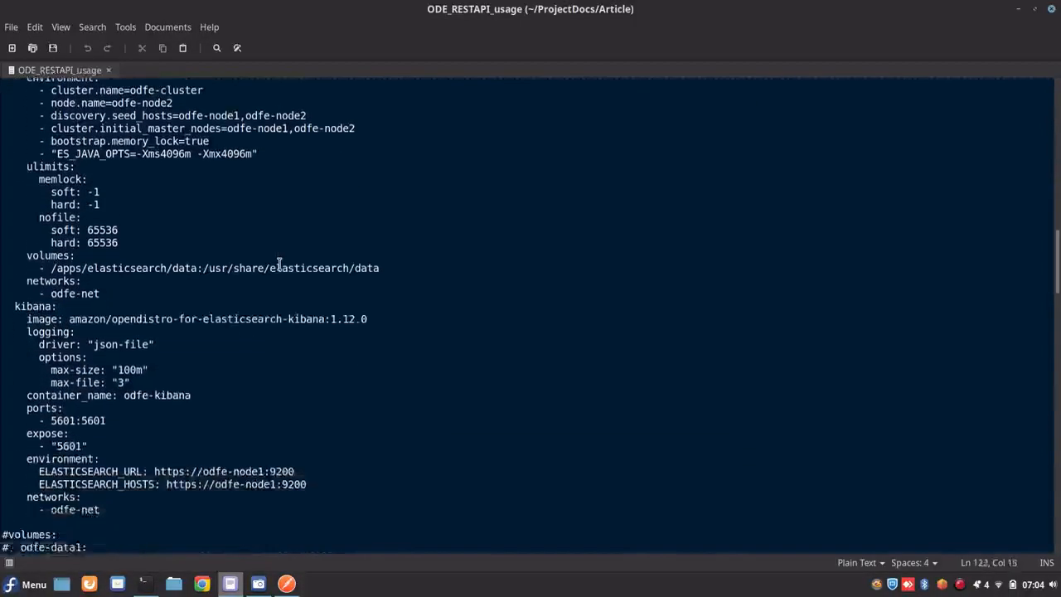
key("Down")
key("Down")
key("Down")
key("Down")
key("Down")
key("Down")
key("Down")
key("Down")
key("Down")
key("Down")
key("Down")
key("Down")
key("Down")
key("Down")
key("Down")
key("Down")
key("Down")
key("Down")
key("Down")
key("Down")
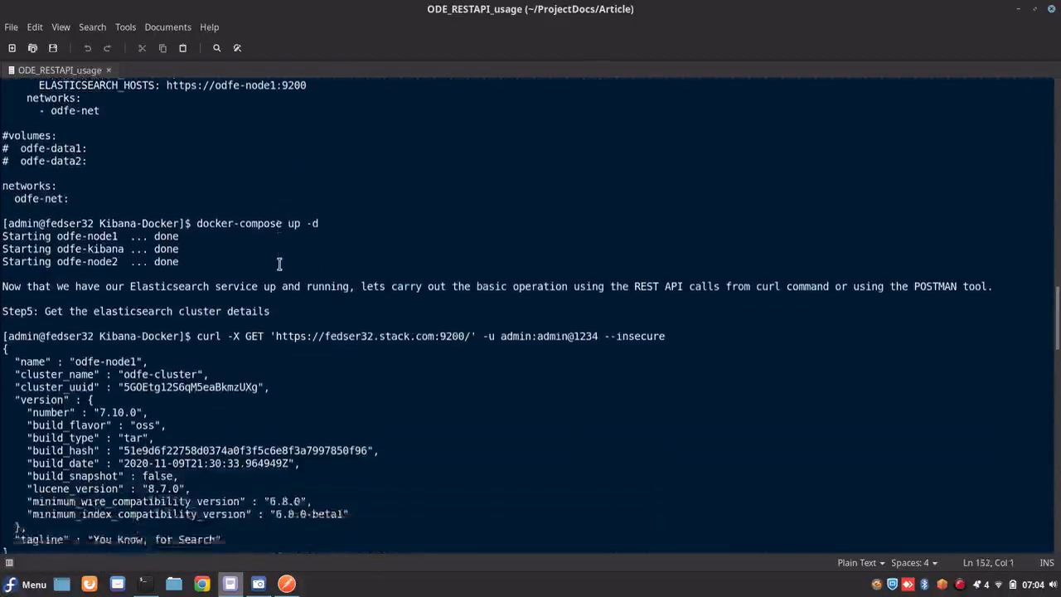
key("Down")
key("Down")
key("Down")
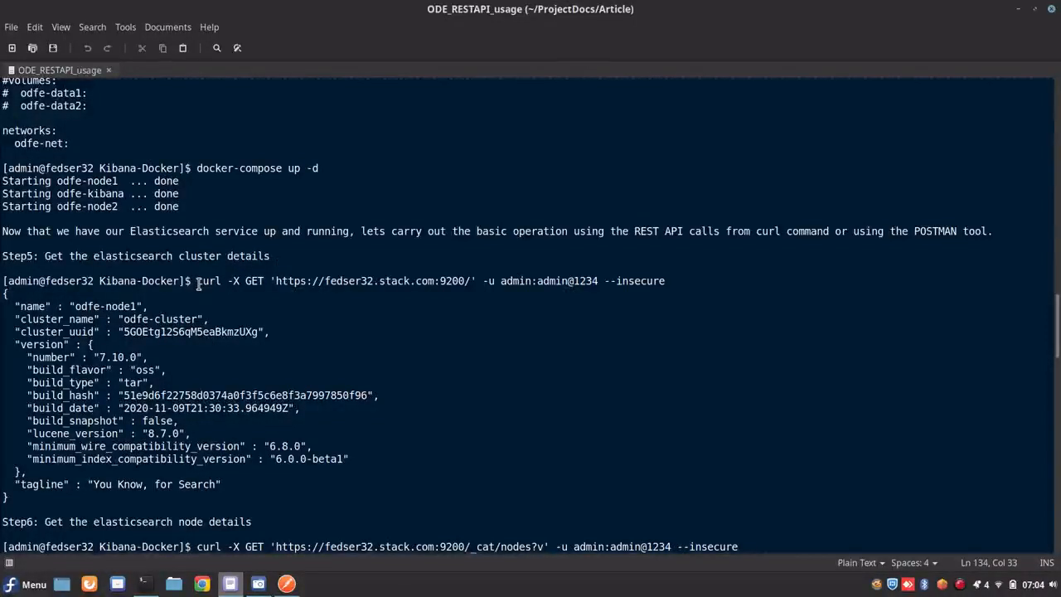
left_click_drag(198, 284, 273, 290)
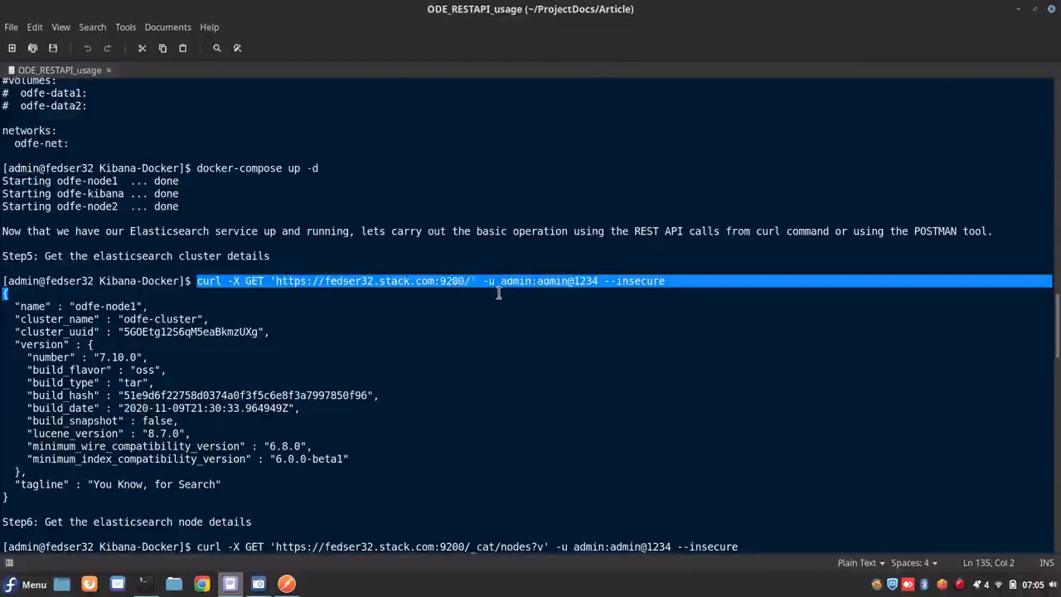
left_click(668, 282)
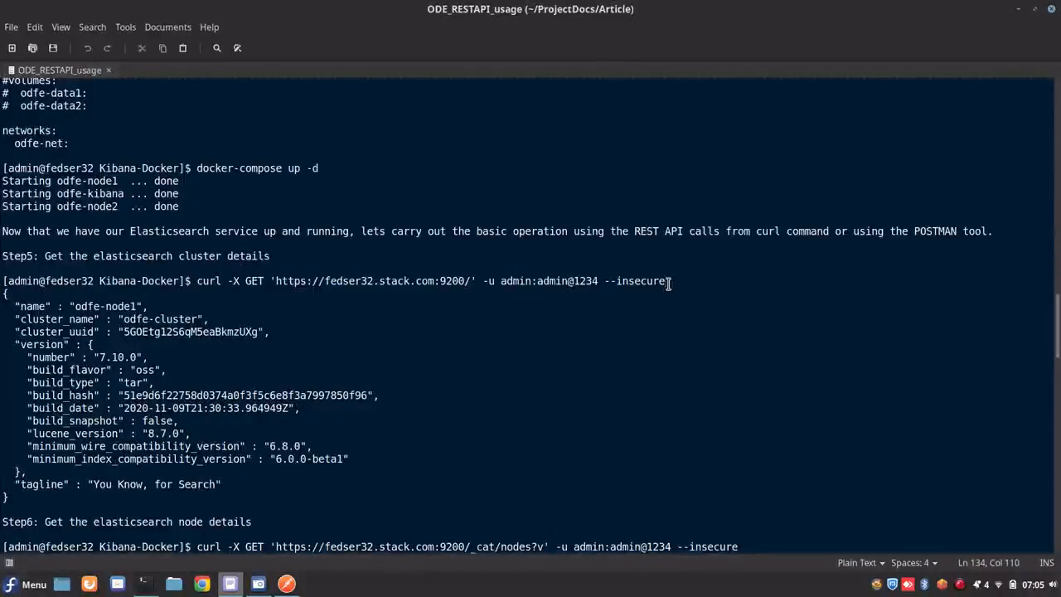
left_click_drag(665, 282, 196, 282)
key("ctrl+c")
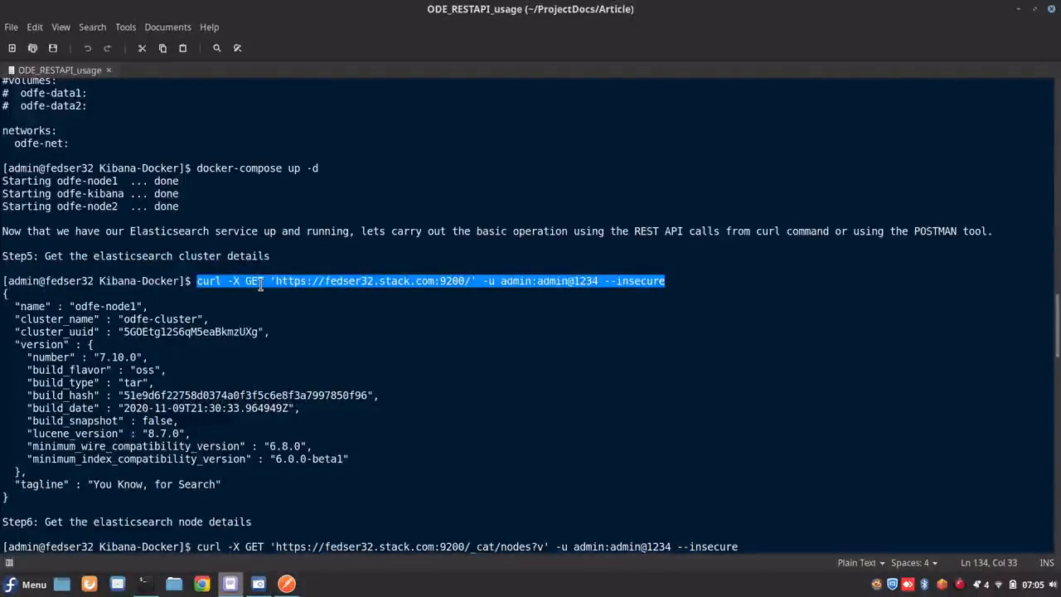
key("alt+Tab")
right_click(245, 191)
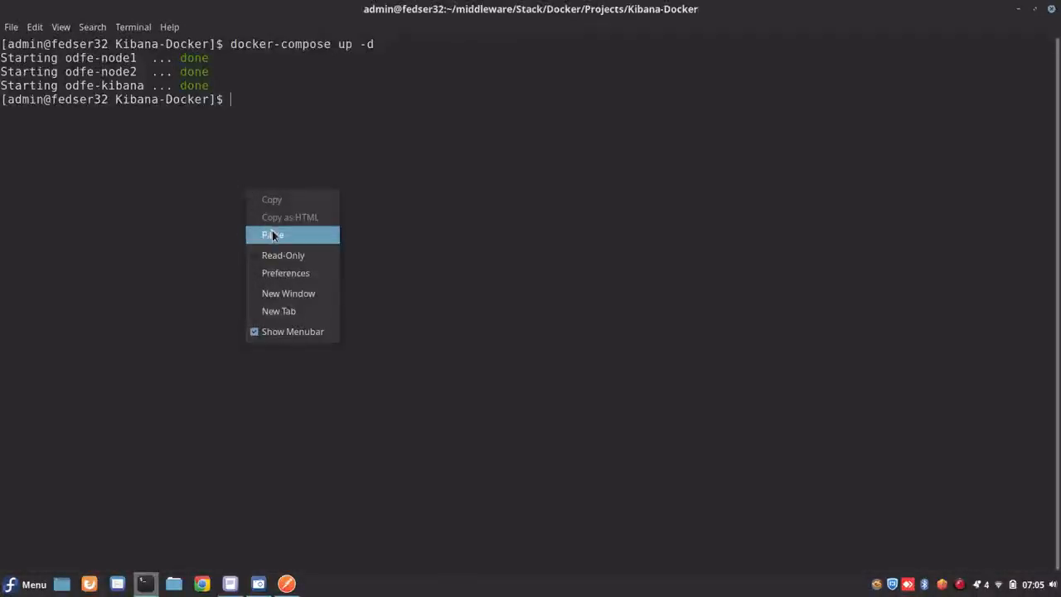
left_click(273, 236)
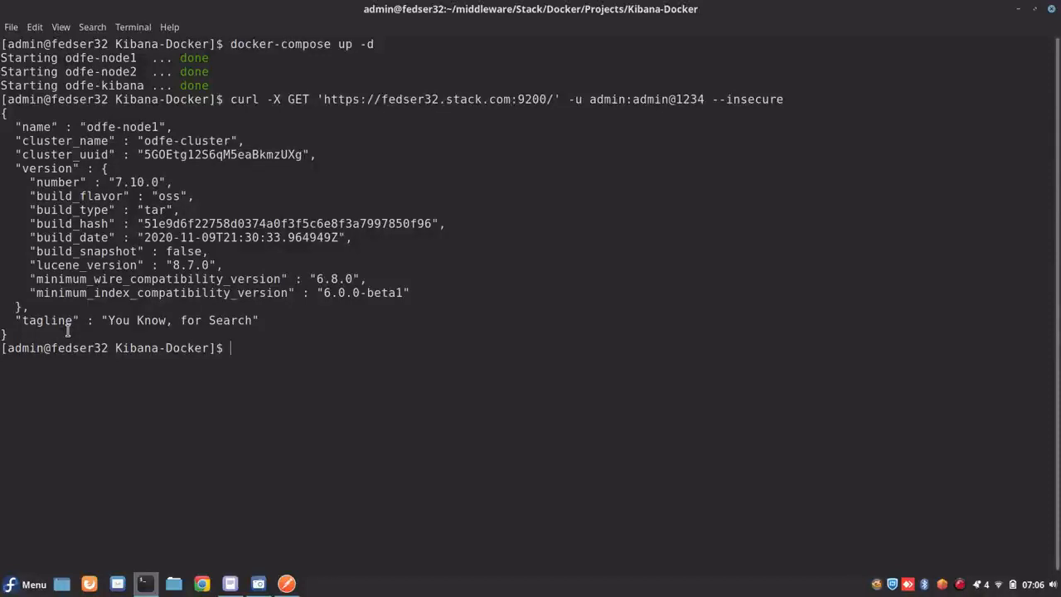
- Switch to Postman and add a new request to the Elasticsearch collection, keeping GET as its method
mouse_move(291, 591)
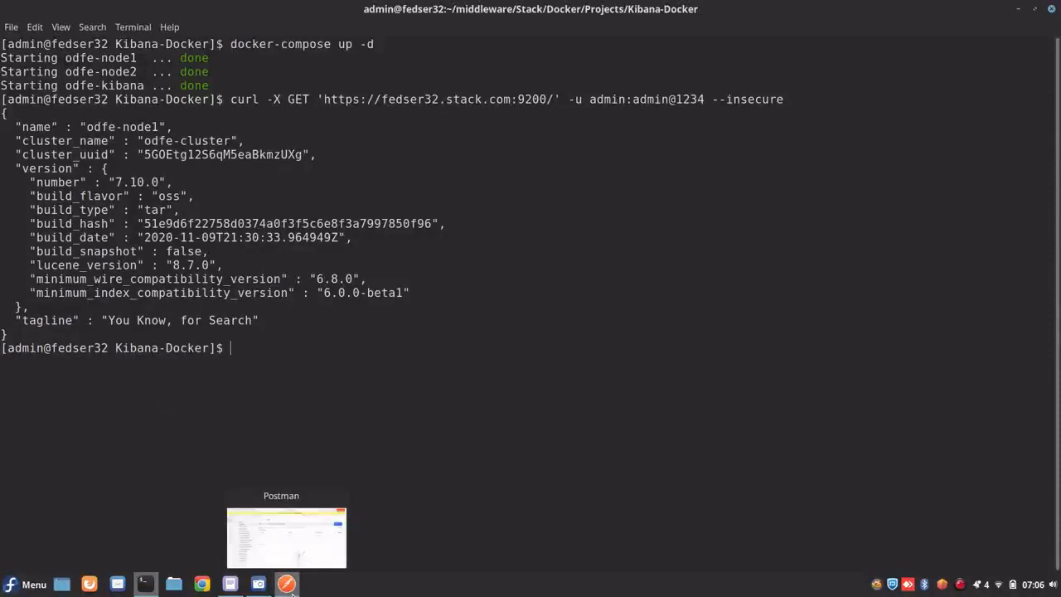
left_click(288, 586)
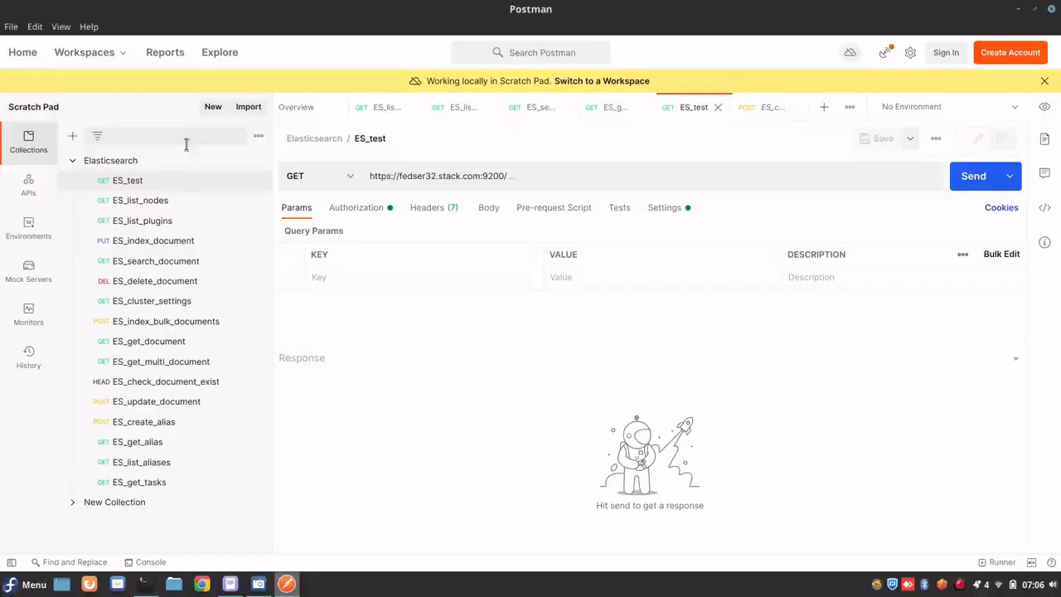
left_click(258, 138)
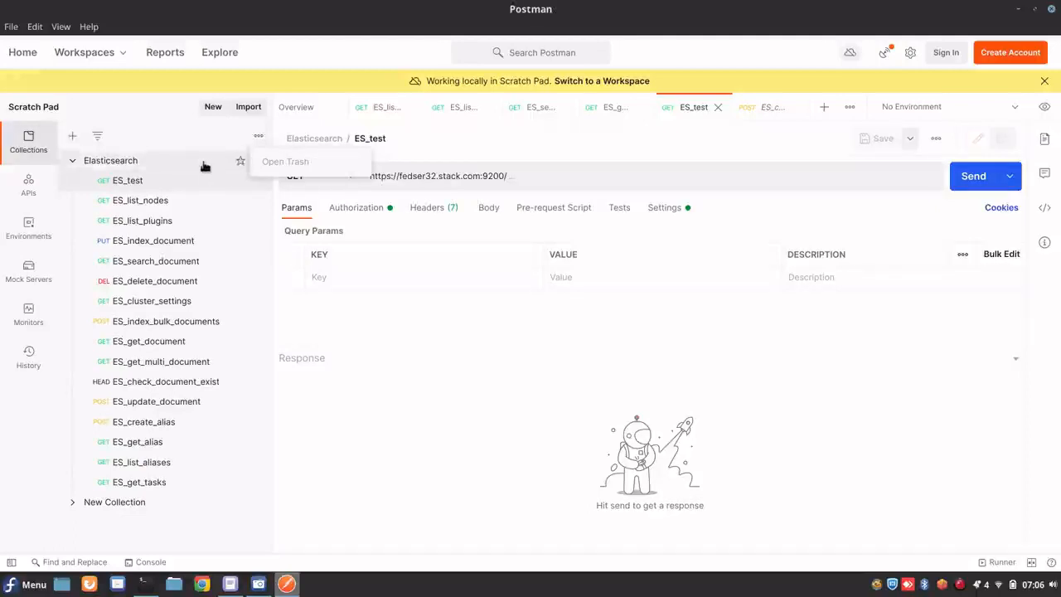
left_click(143, 113)
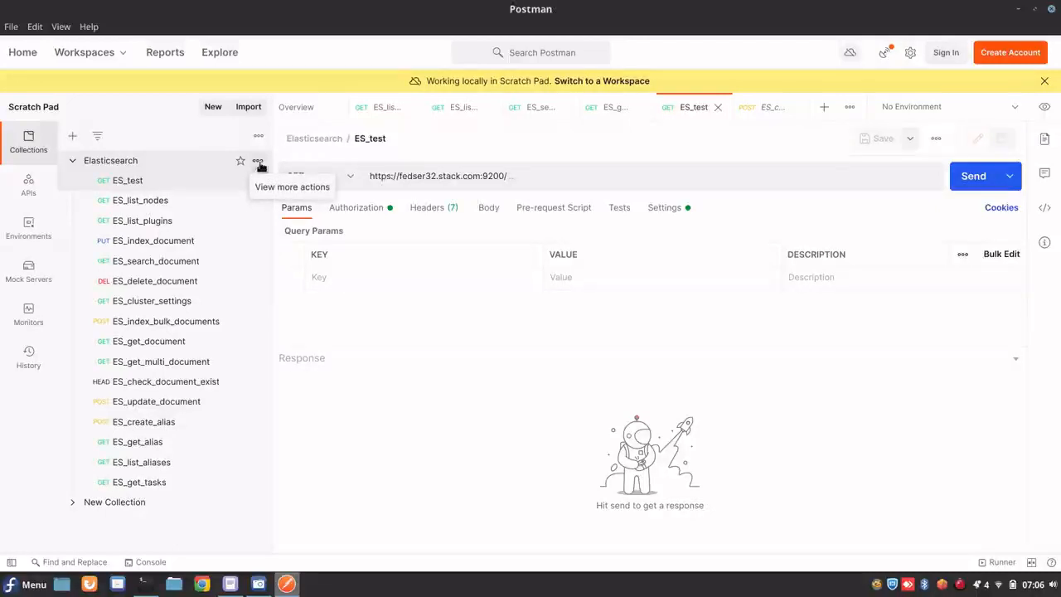
left_click(259, 163)
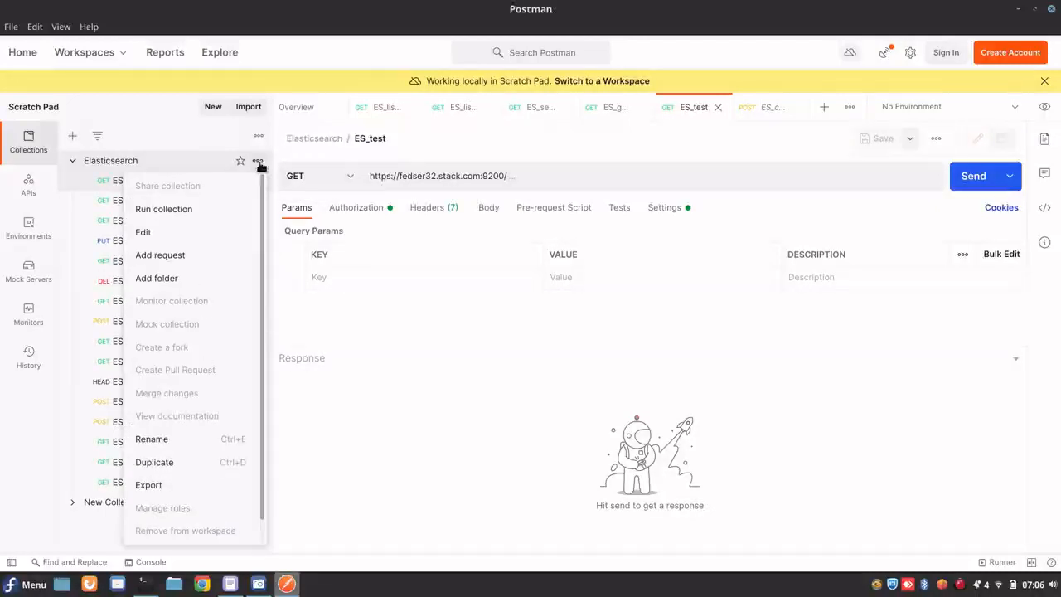
left_click(163, 256)
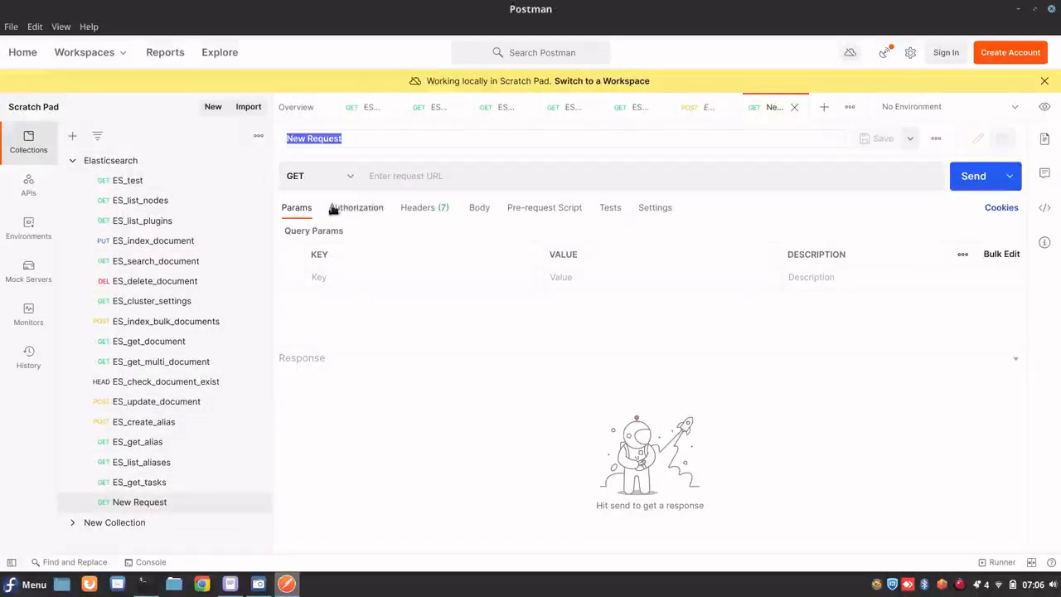
left_click(349, 185)
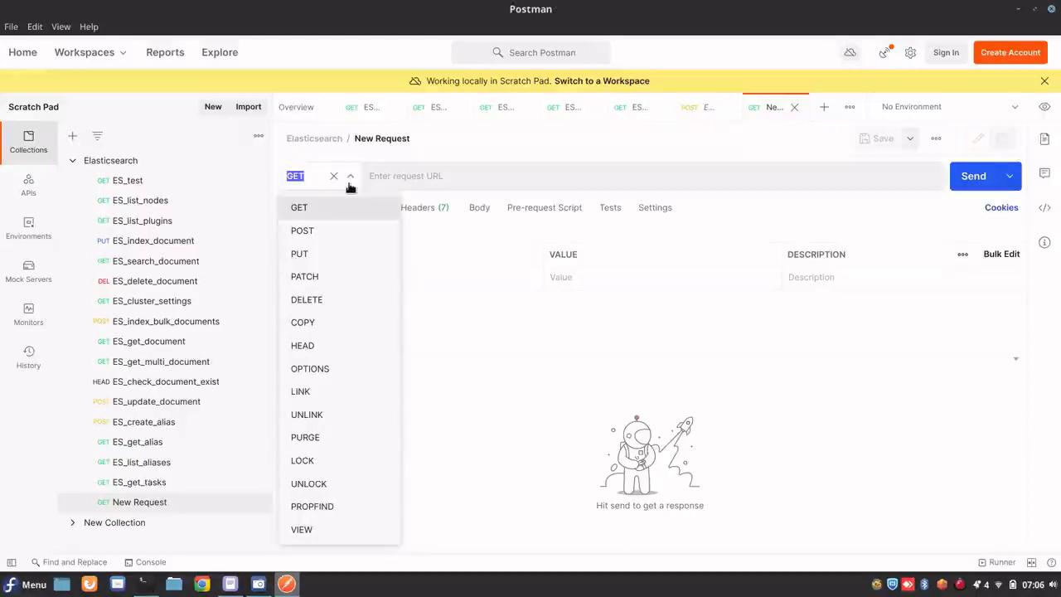
left_click(452, 176)
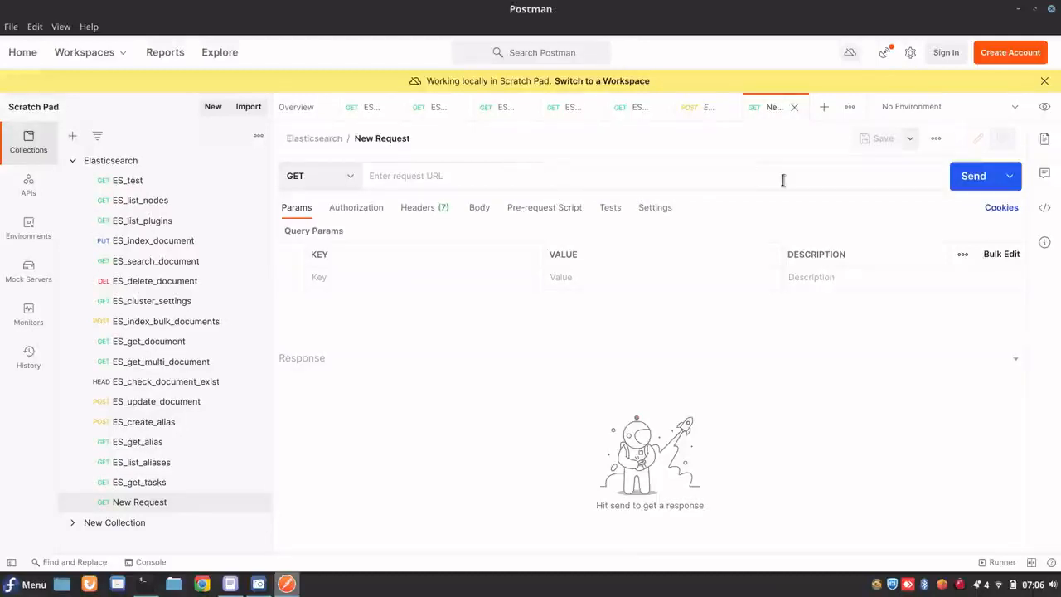
- Check the authorization defined on the Elasticsearch collection and set the new request's authorization type to Basic Auth
left_click(355, 214)
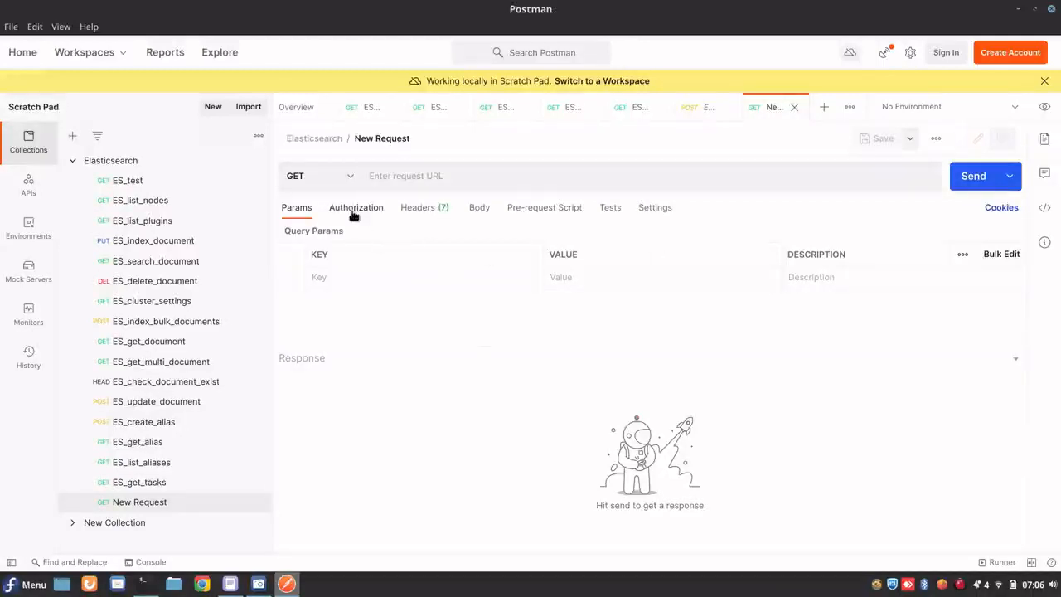
left_click(452, 248)
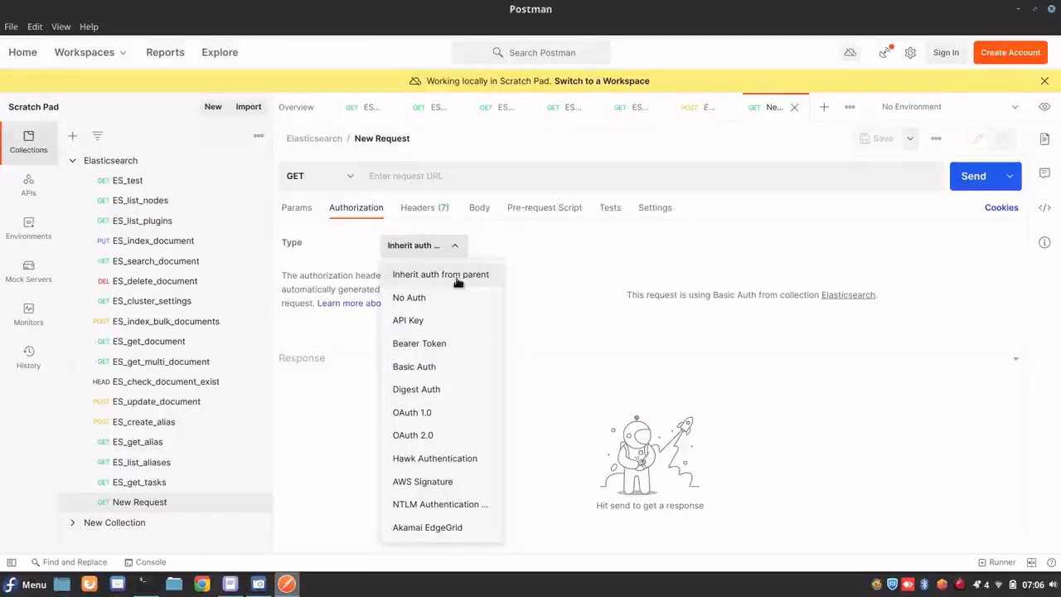
left_click(467, 282)
left_click(121, 161)
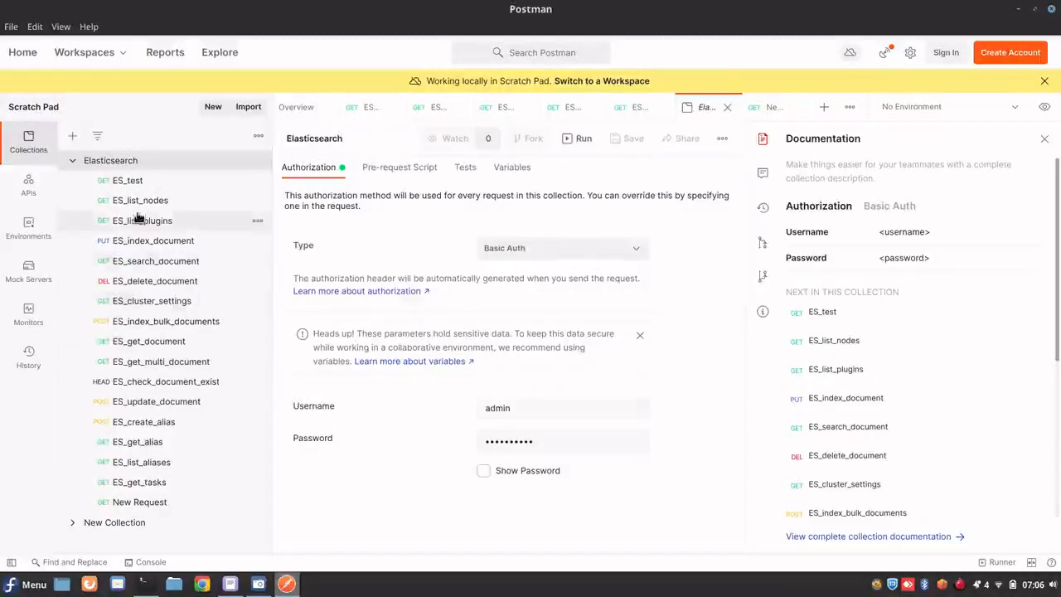
left_click(149, 504)
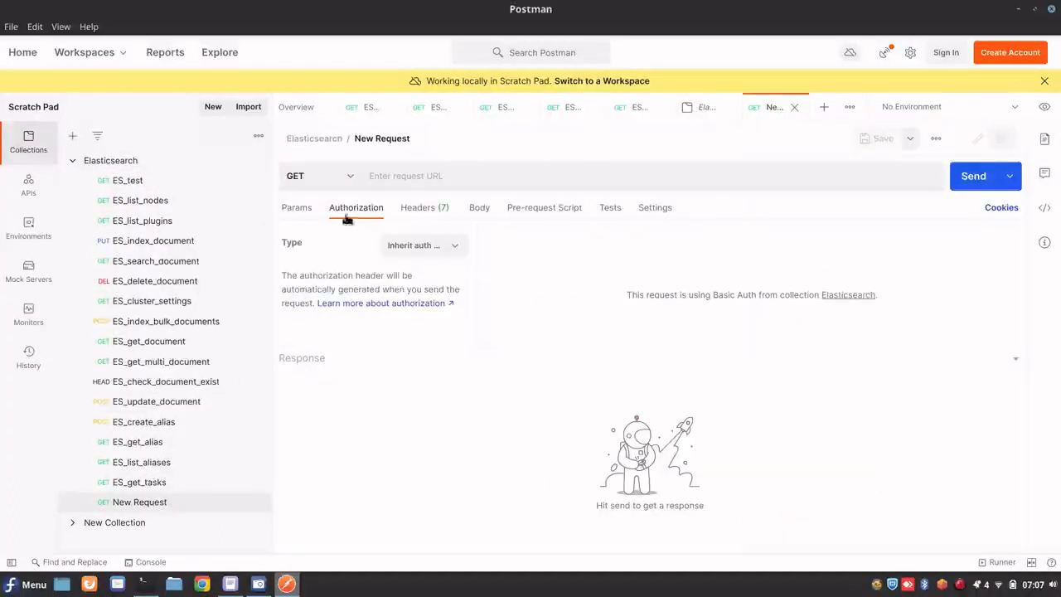
left_click(424, 244)
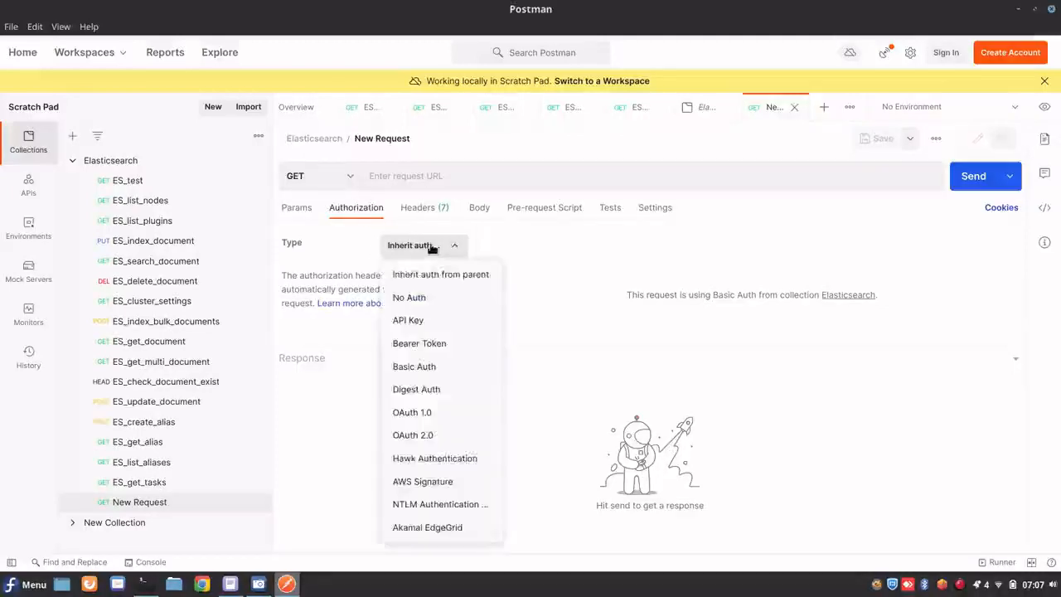
left_click(425, 368)
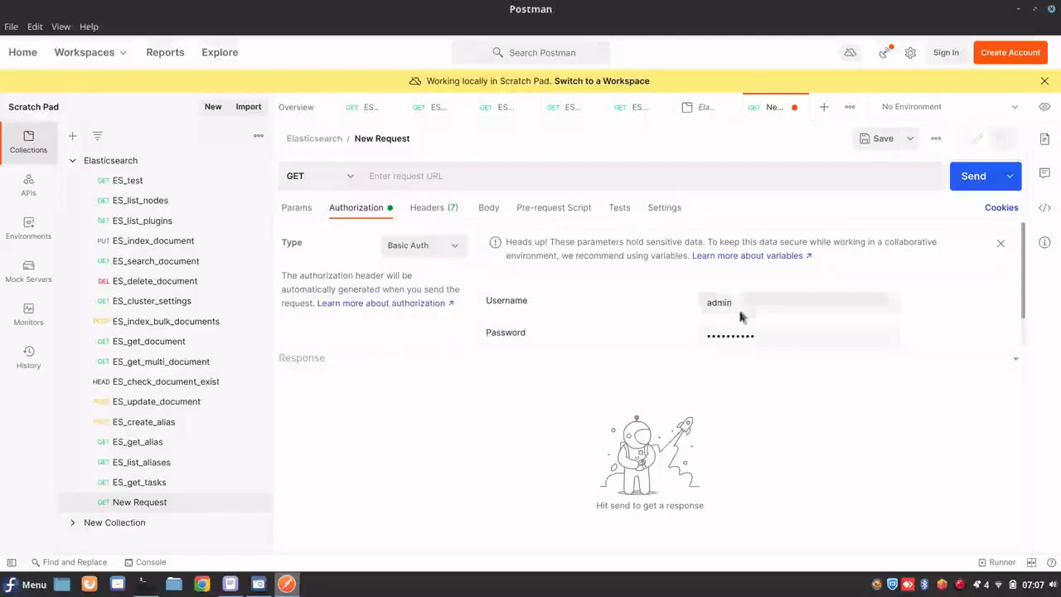
- Review the new request's headers and set its body to raw, checking the available text formats
left_click(440, 214)
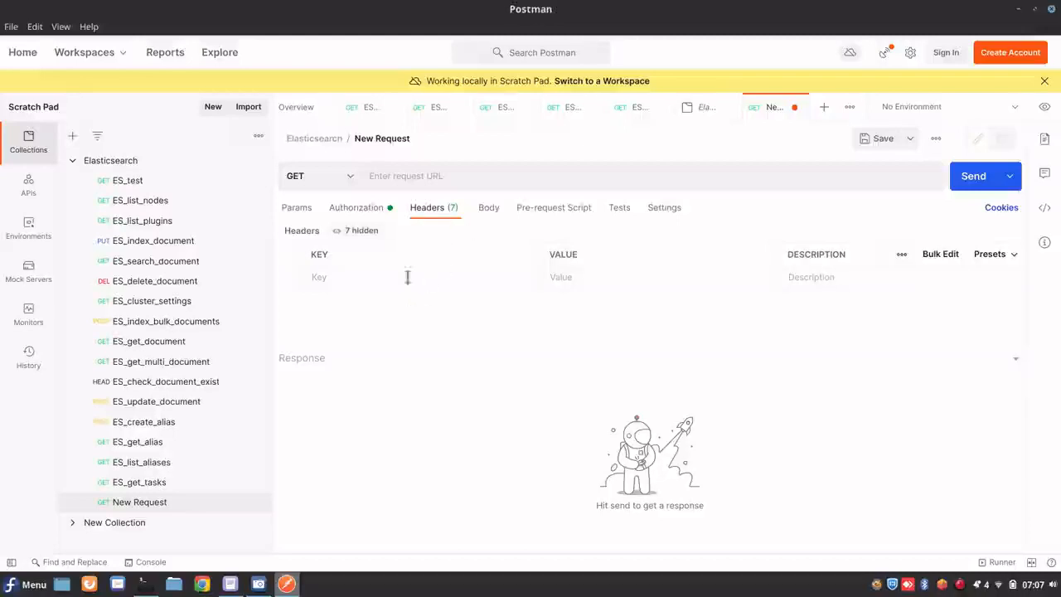
left_click(490, 210)
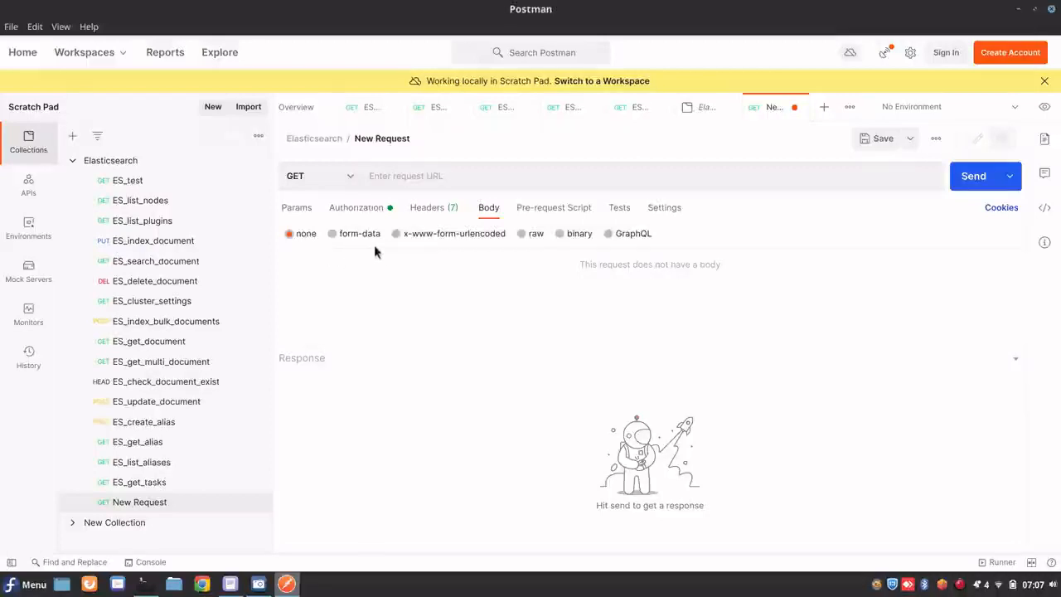
left_click(534, 235)
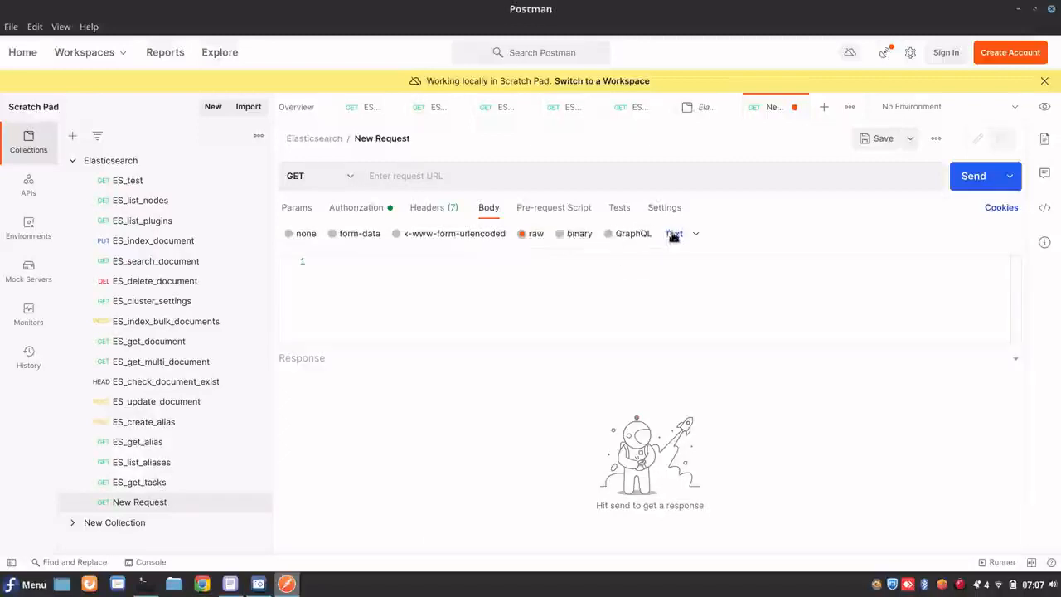
left_click(676, 235)
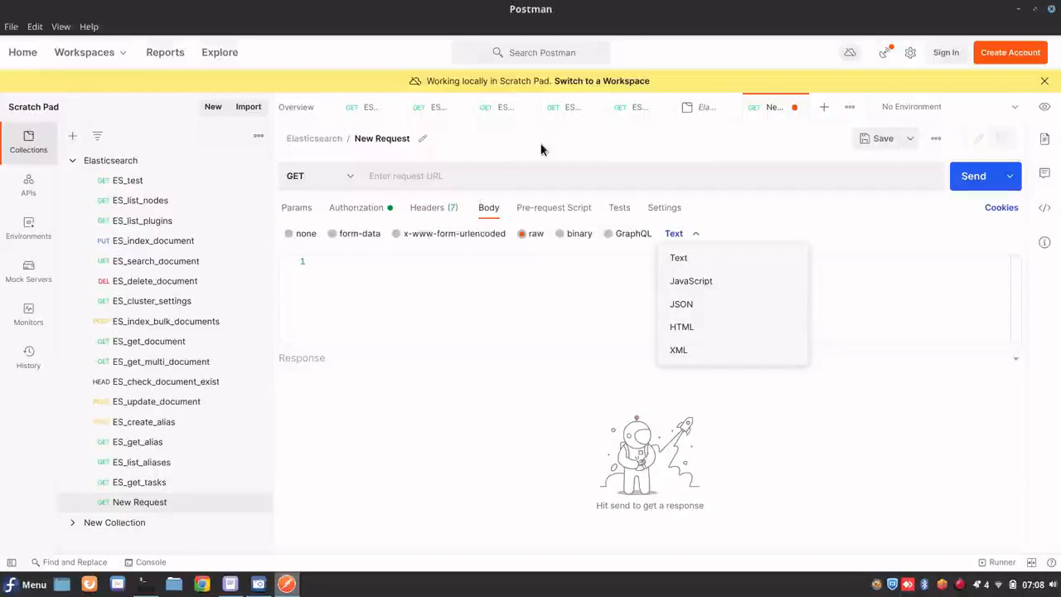
left_click(568, 293)
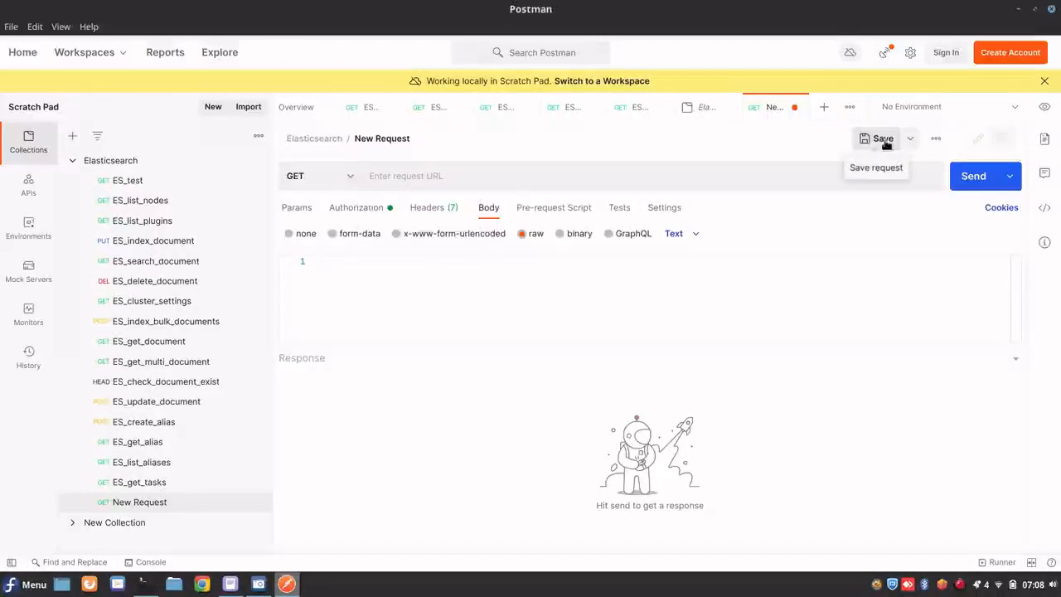
- Reopen the Elasticsearch collection's settings and create a separate untitled HTTP request outside the collection
left_click(111, 164)
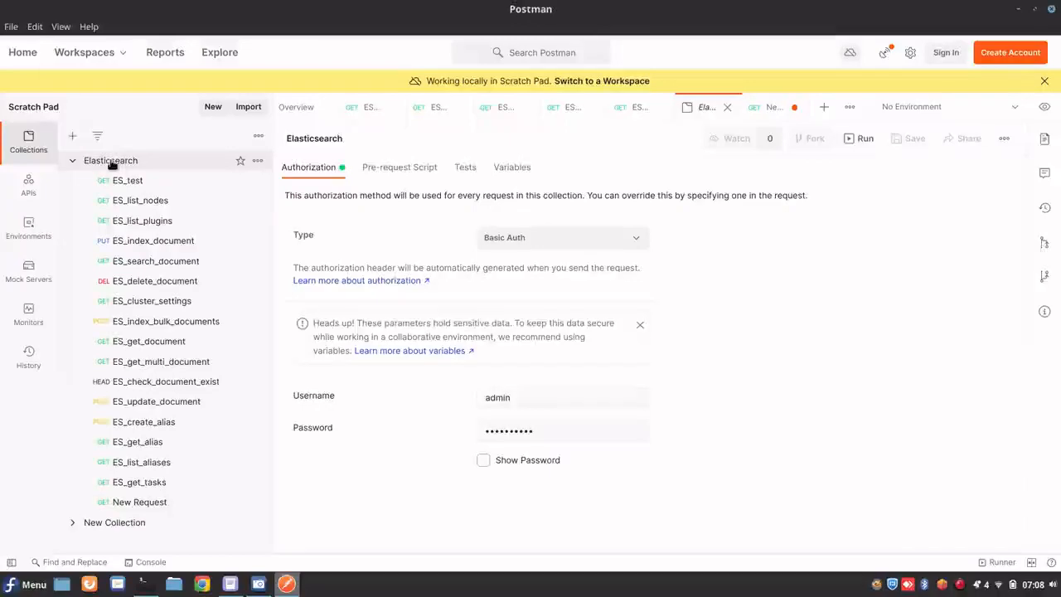
left_click(212, 109)
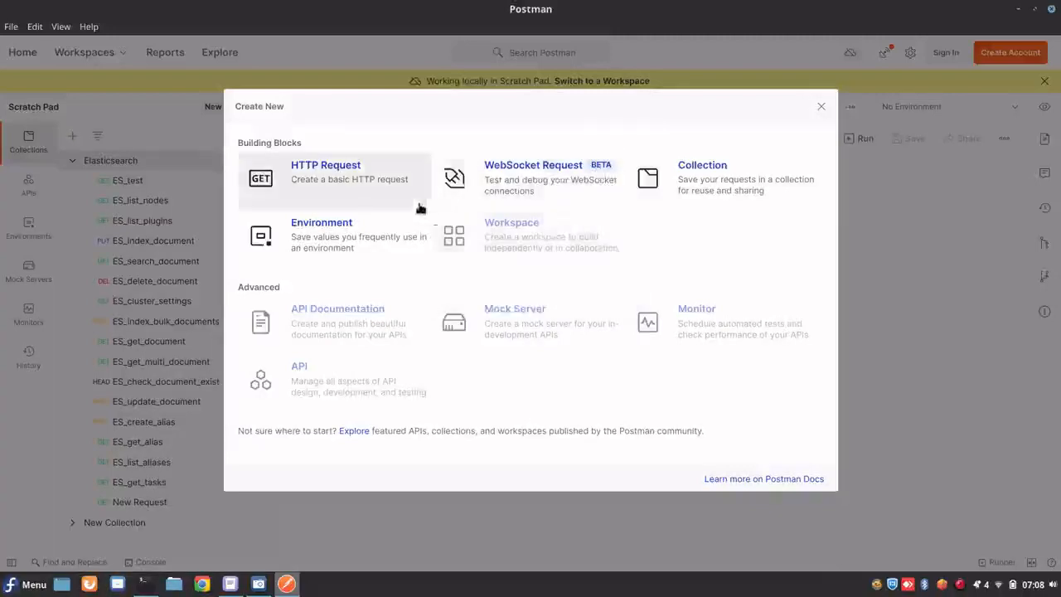
left_click(339, 181)
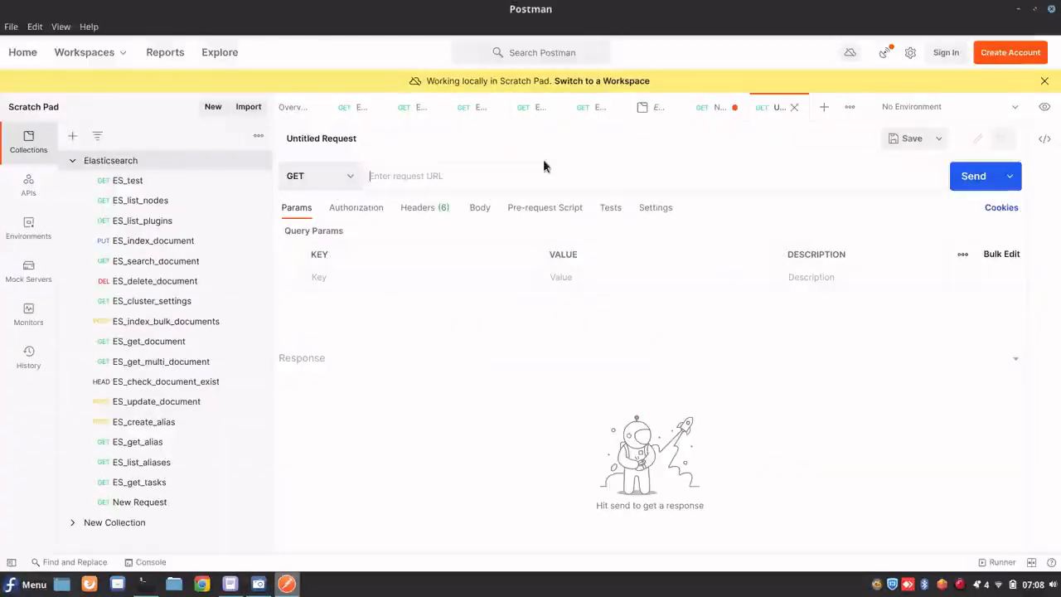
left_click(1014, 111)
left_click(1014, 110)
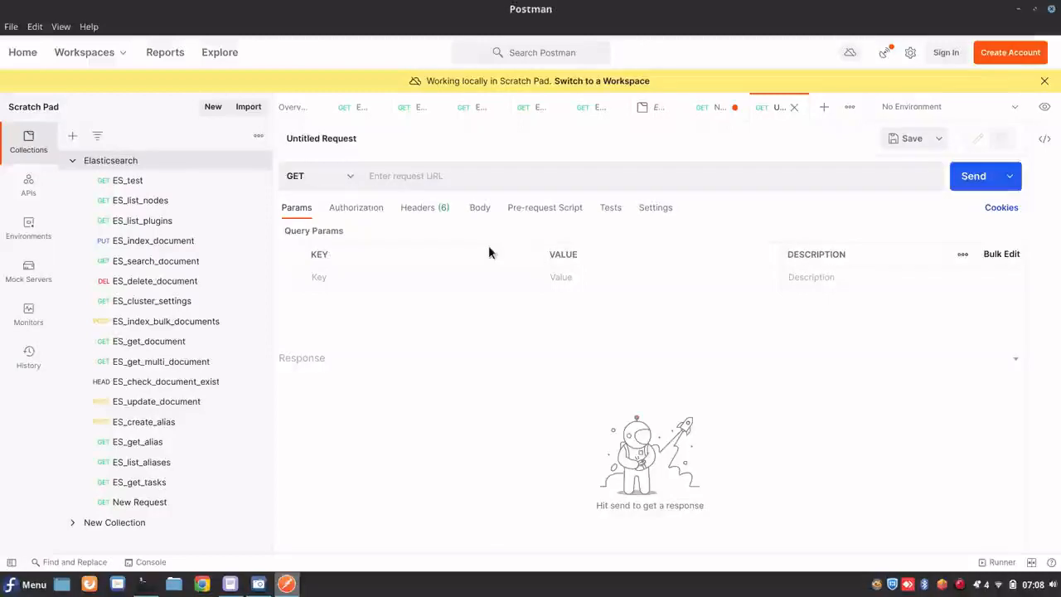
- Collapse the Elasticsearch collection and examine New Collection's name, authorization settings and available actions
left_click(73, 160)
left_click(114, 180)
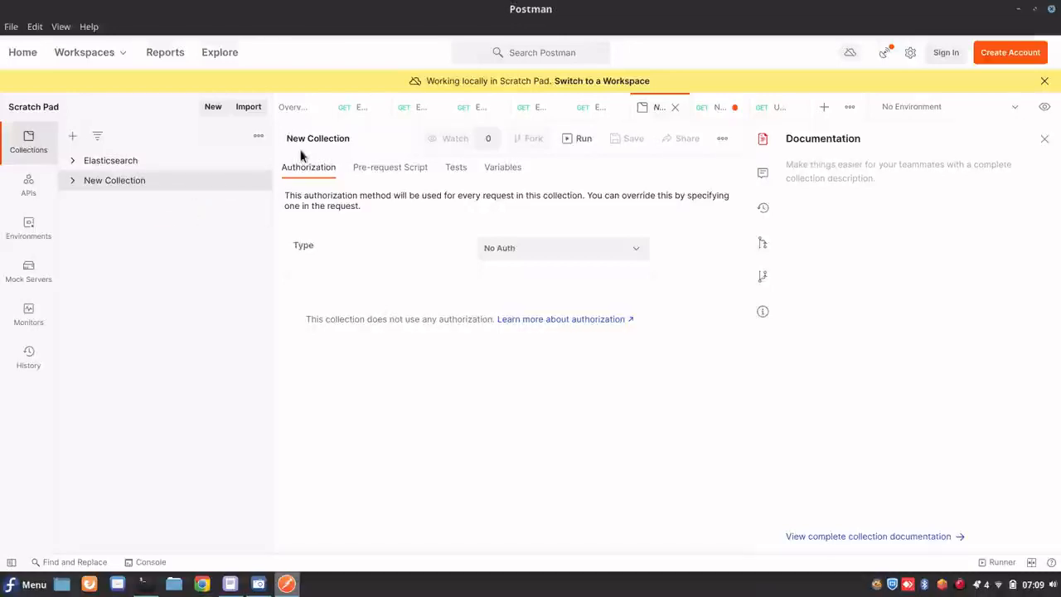
left_click(360, 140)
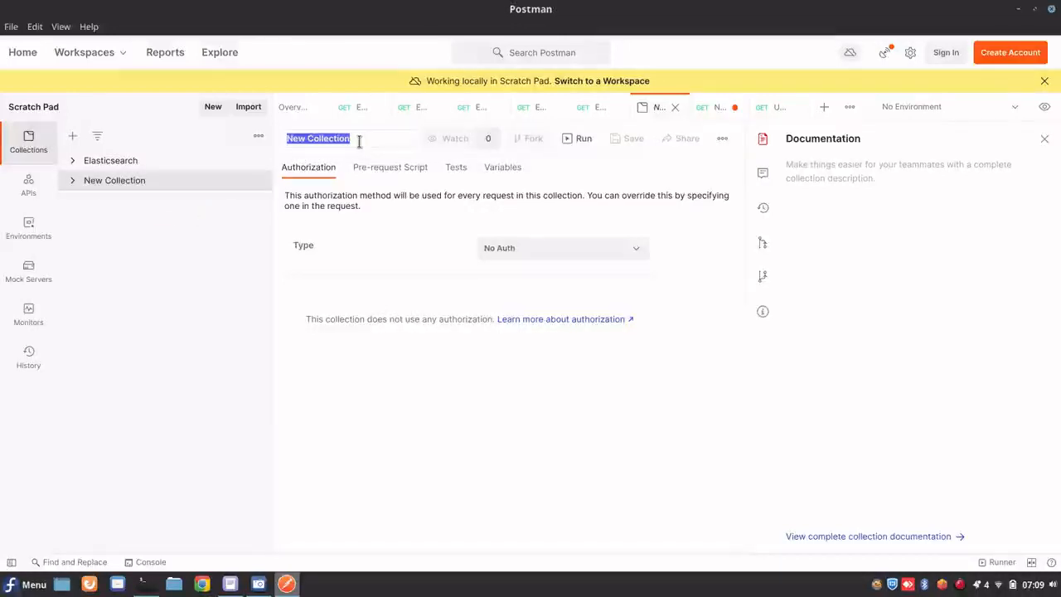
left_click(258, 182)
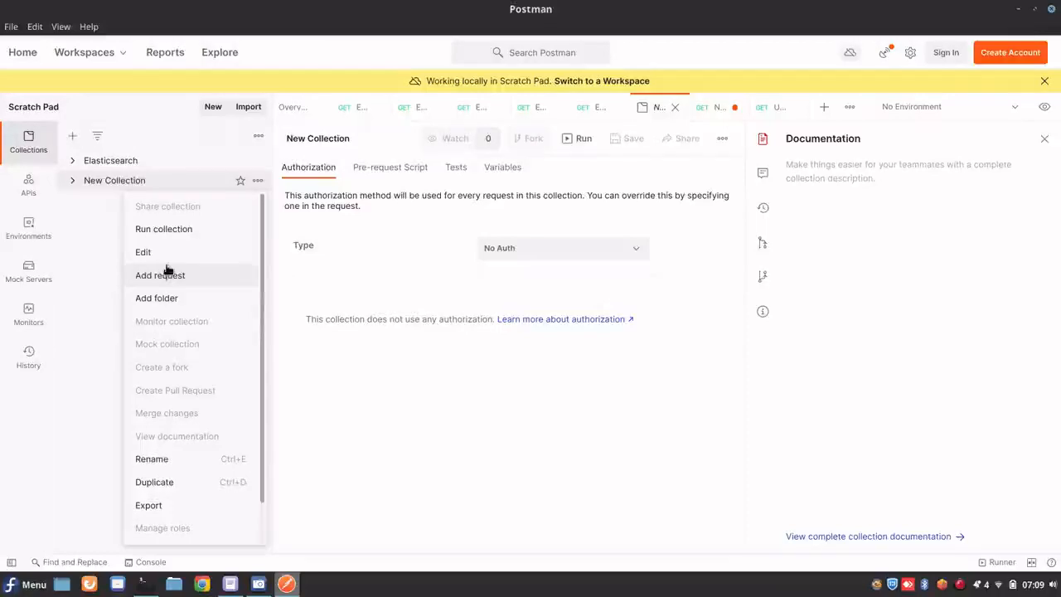
left_click(104, 253)
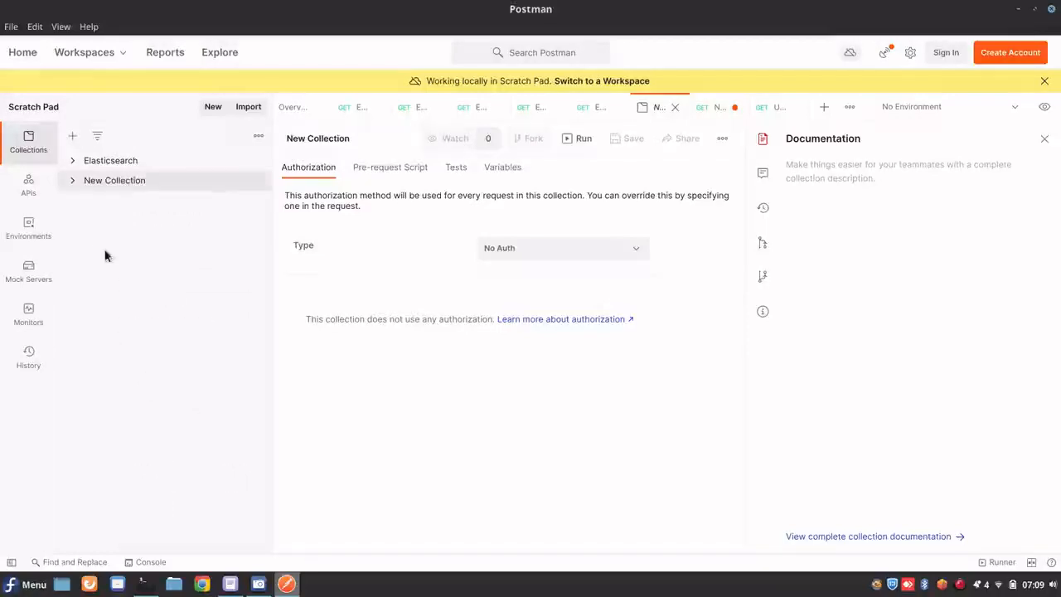
- Expand the Elasticsearch collection, open its ES_test request and review the request's authorization settings
left_click(73, 163)
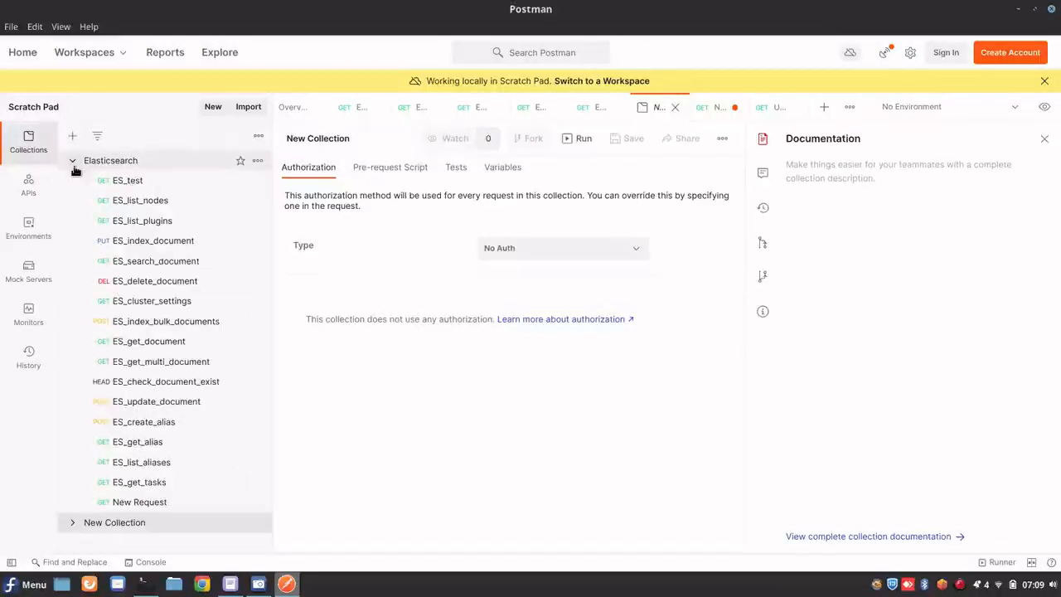
left_click(133, 181)
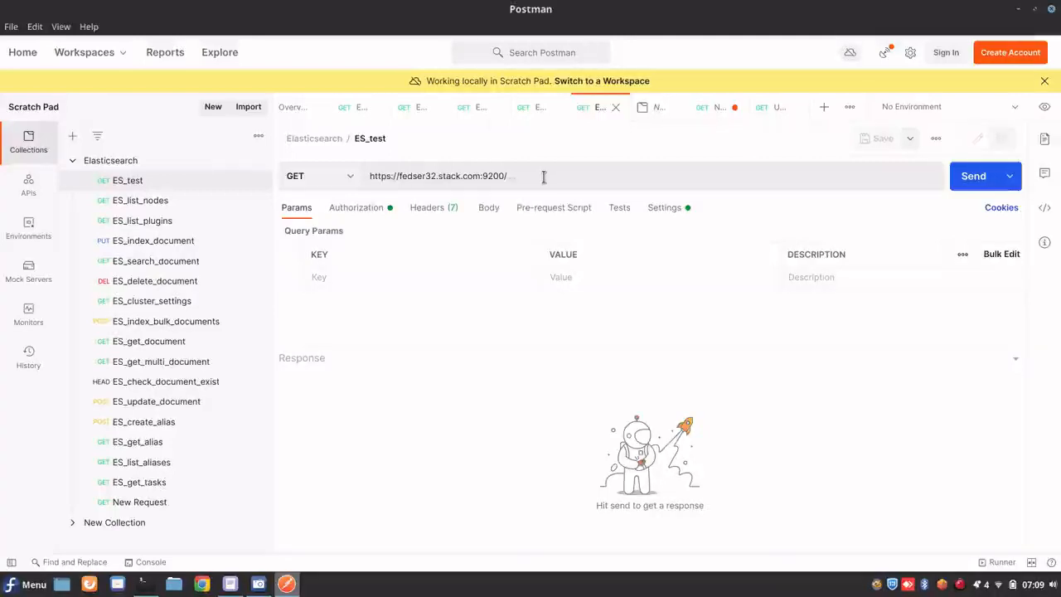
left_click(389, 217)
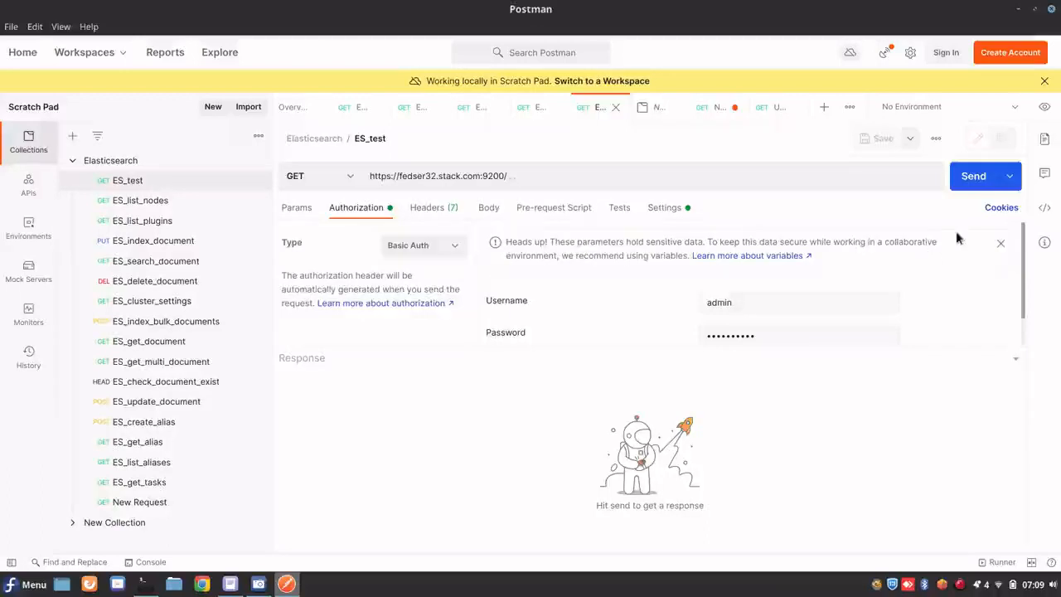
- Send the ES_test request to the cluster and display the response body in JSON format
left_click(965, 184)
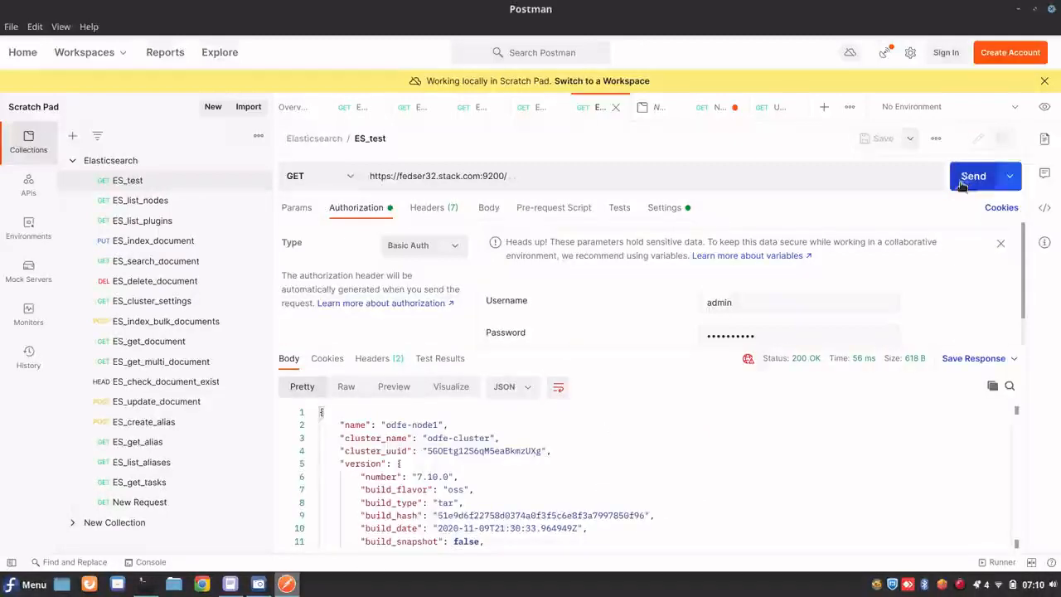
left_click_drag(322, 412, 495, 406)
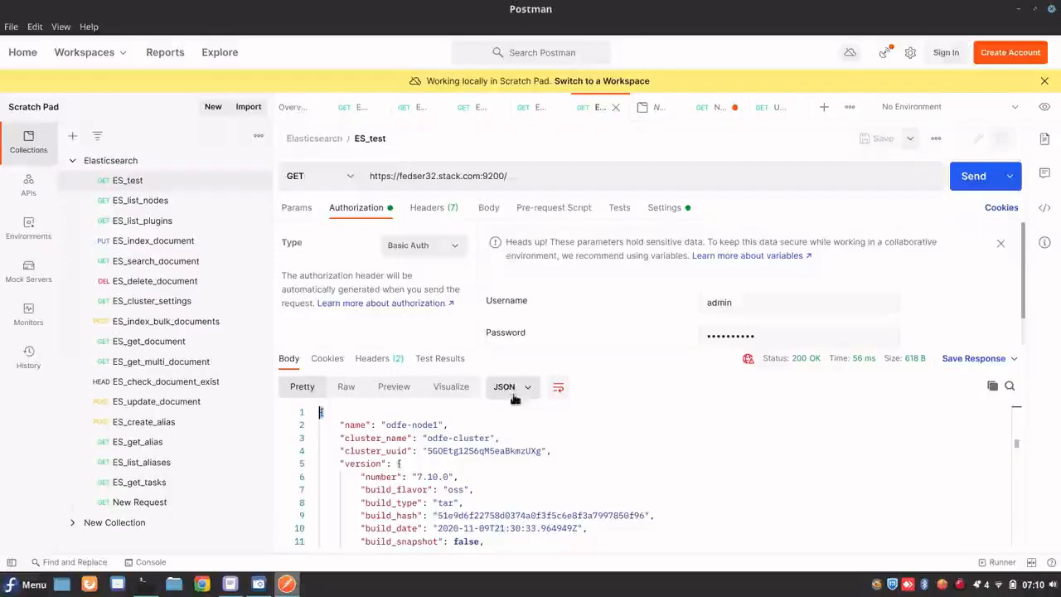
left_click(504, 389)
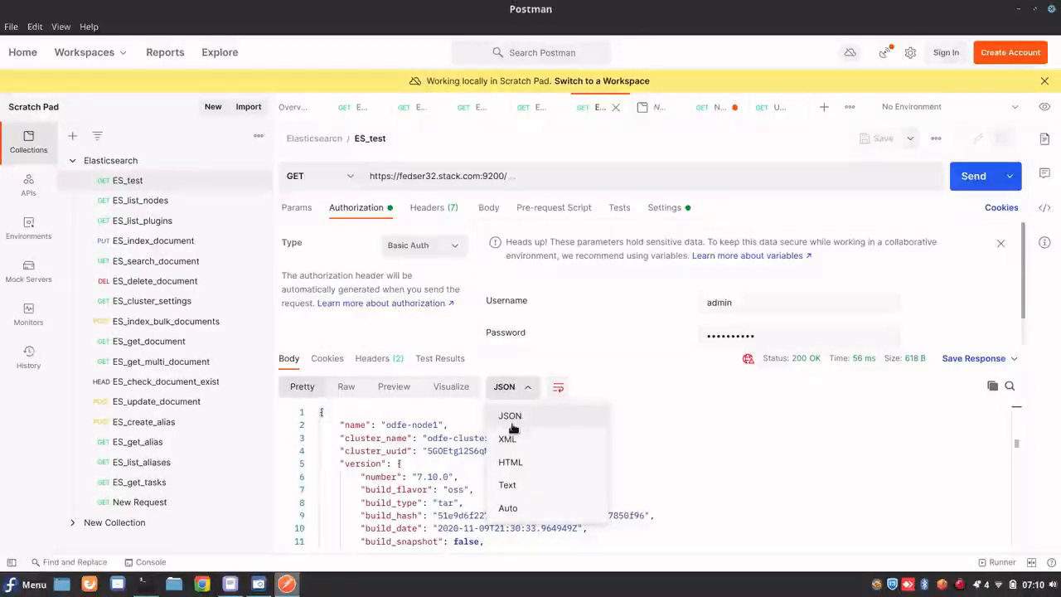
left_click(512, 425)
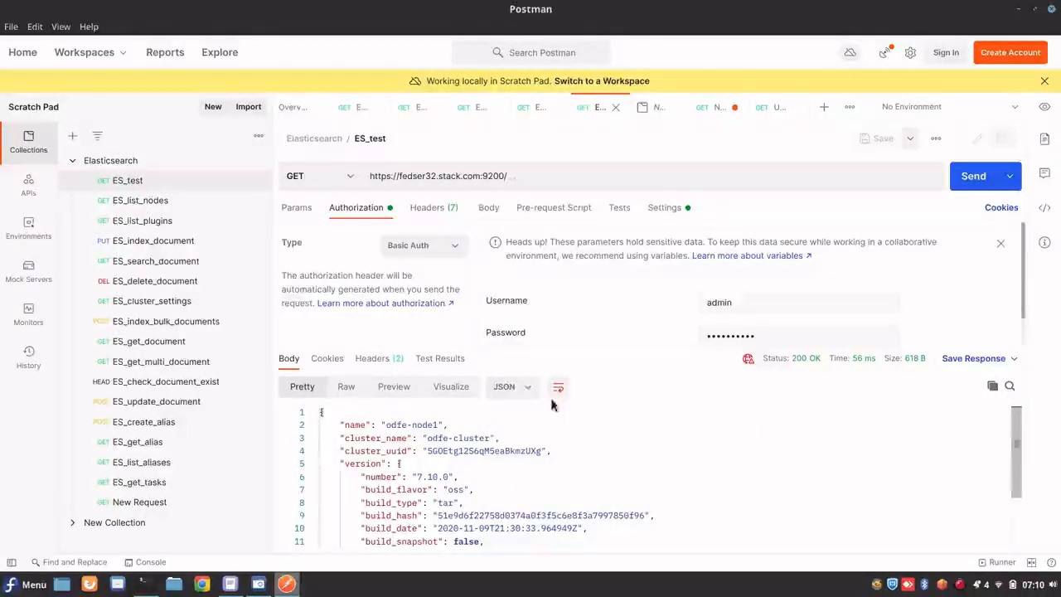
- Compare the response's Raw, Preview and Visualize views, return to Pretty and read through the whole ES_test response body
left_click(345, 387)
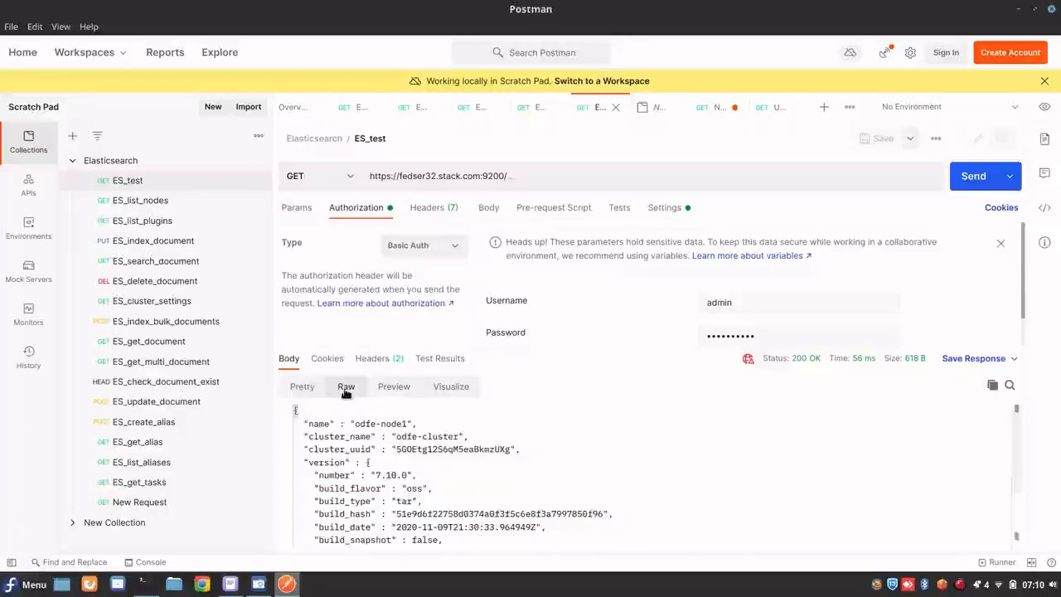
left_click(386, 389)
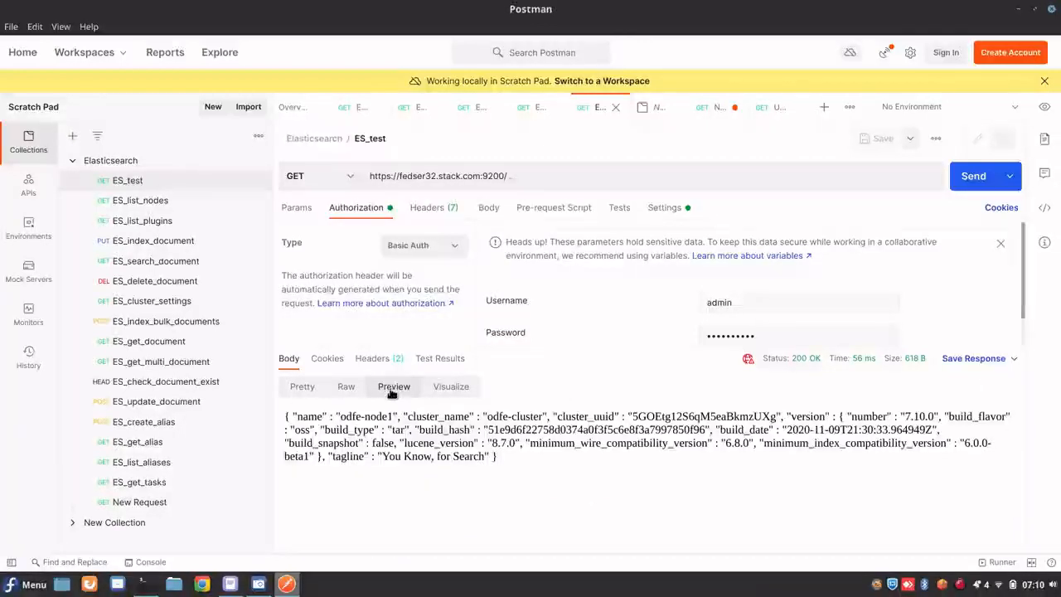
left_click(454, 390)
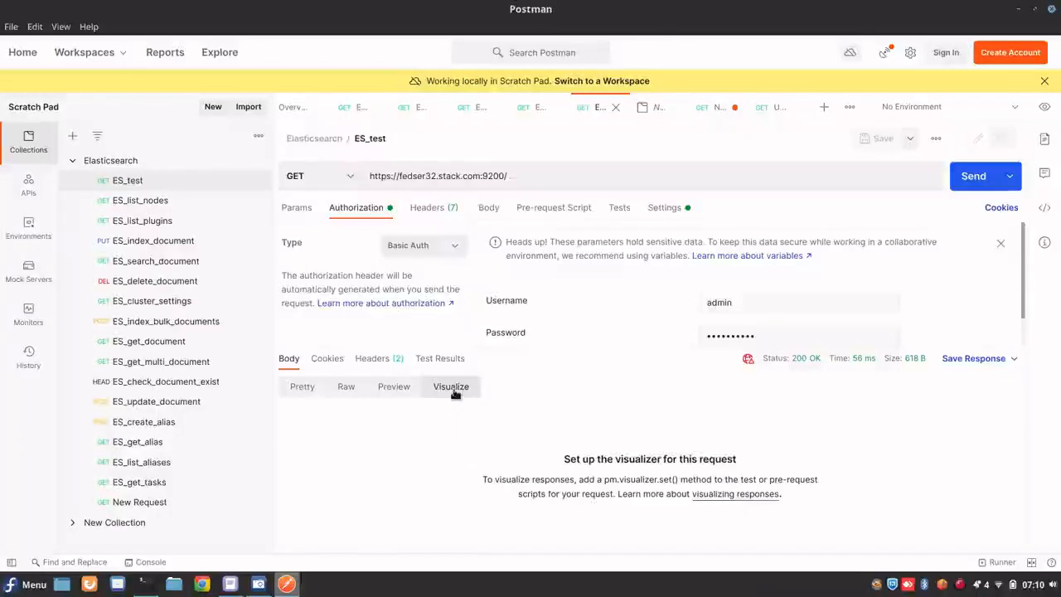
left_click(345, 387)
left_click(295, 390)
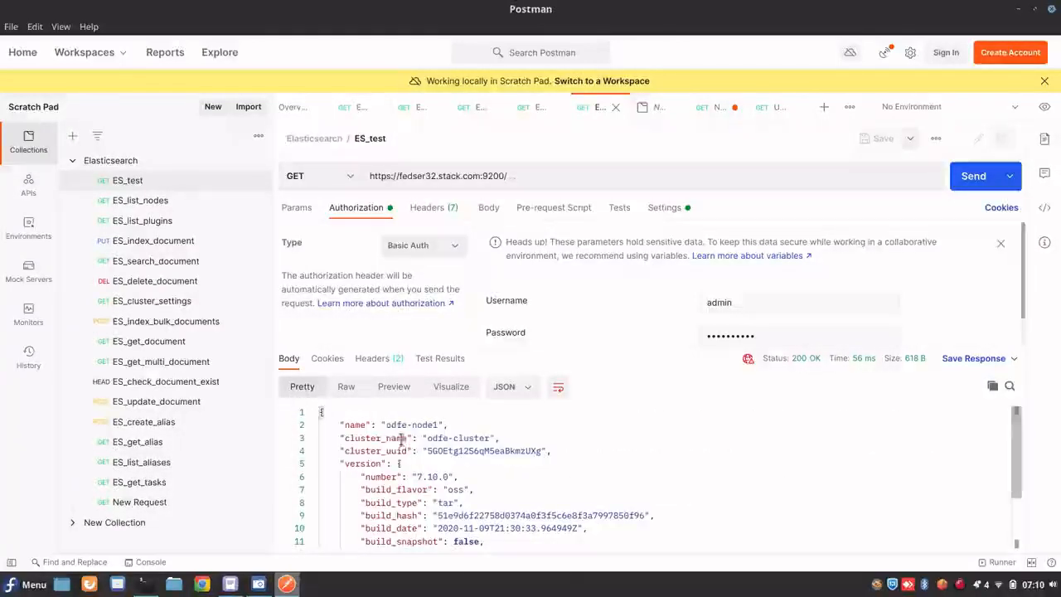
left_click_drag(367, 409, 372, 545)
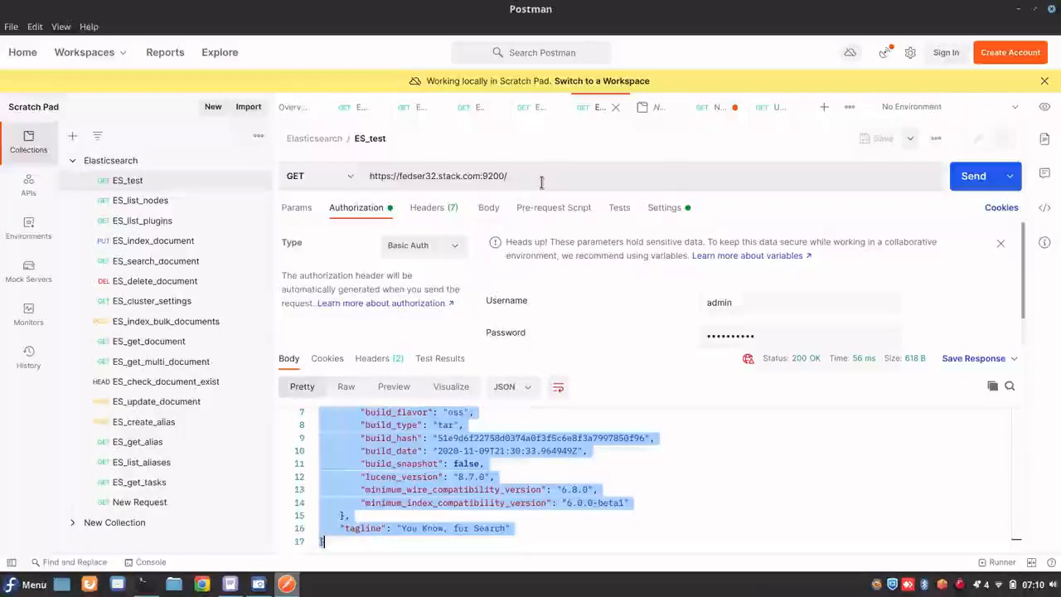
- Open the ES_list_nodes request, check its _cat/nodes?v URL, send it and examine the node names in the response
left_click(140, 200)
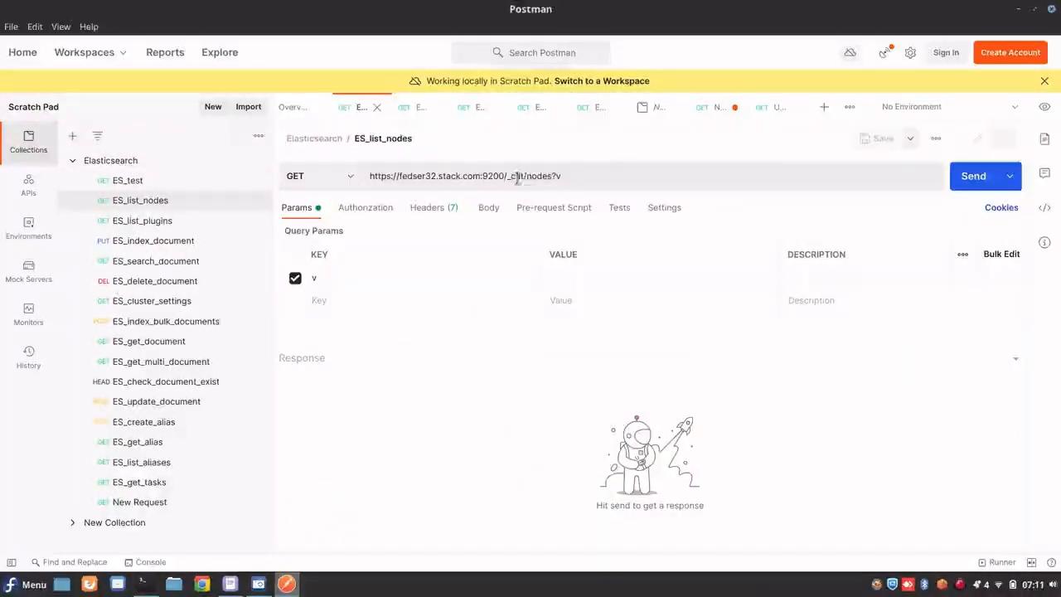
left_click(560, 175)
double_click(557, 176)
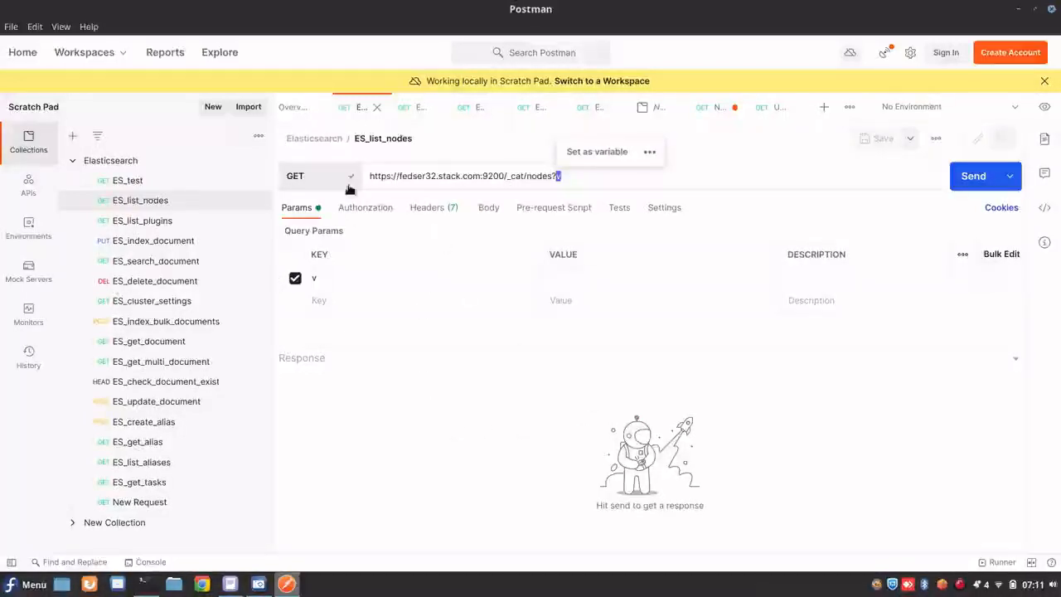
left_click(358, 421)
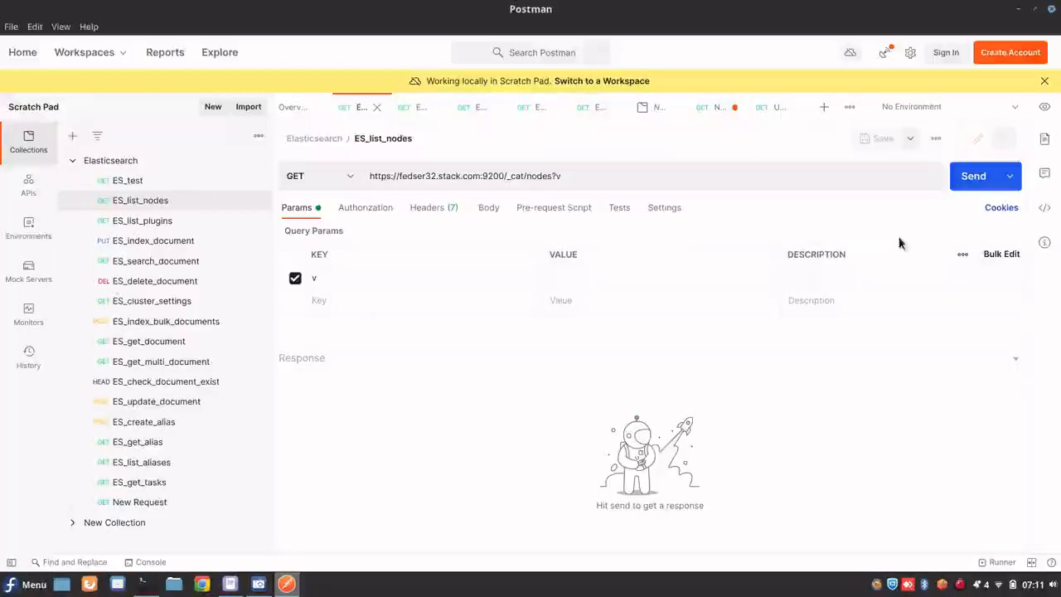
left_click(980, 178)
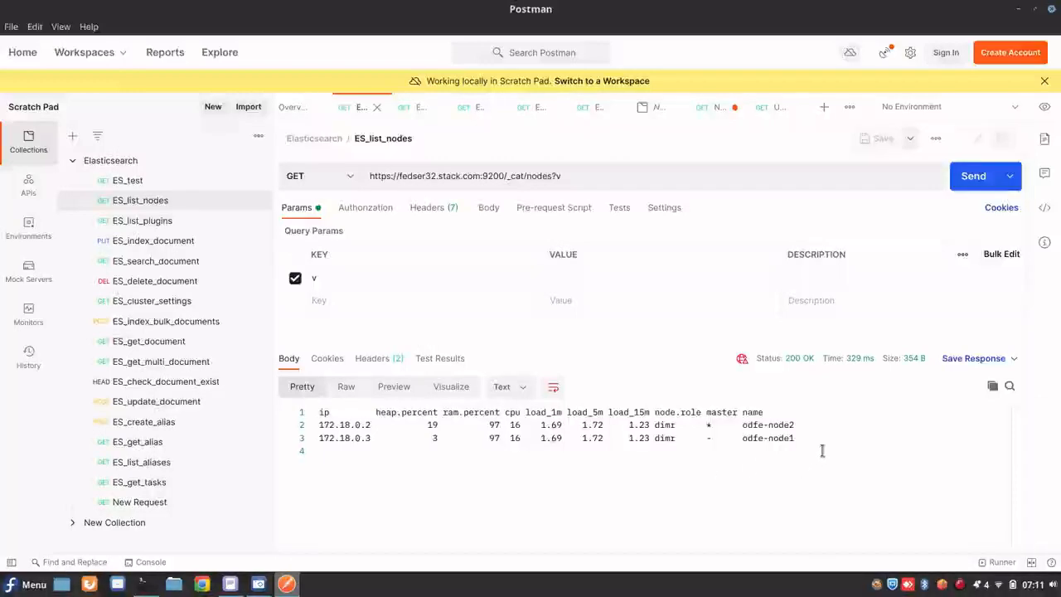
left_click_drag(810, 443, 737, 431)
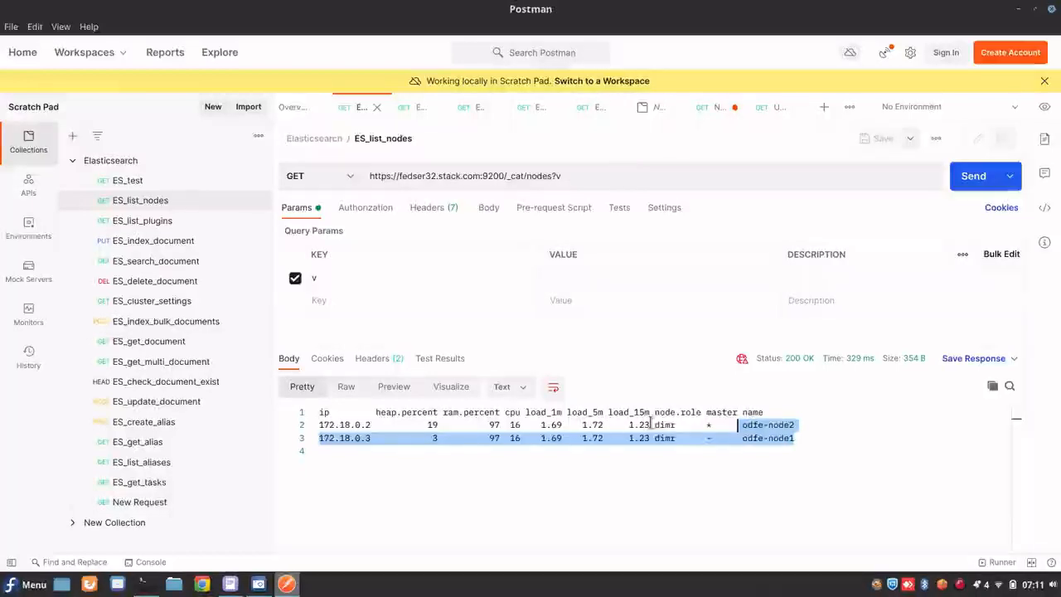
left_click(812, 434)
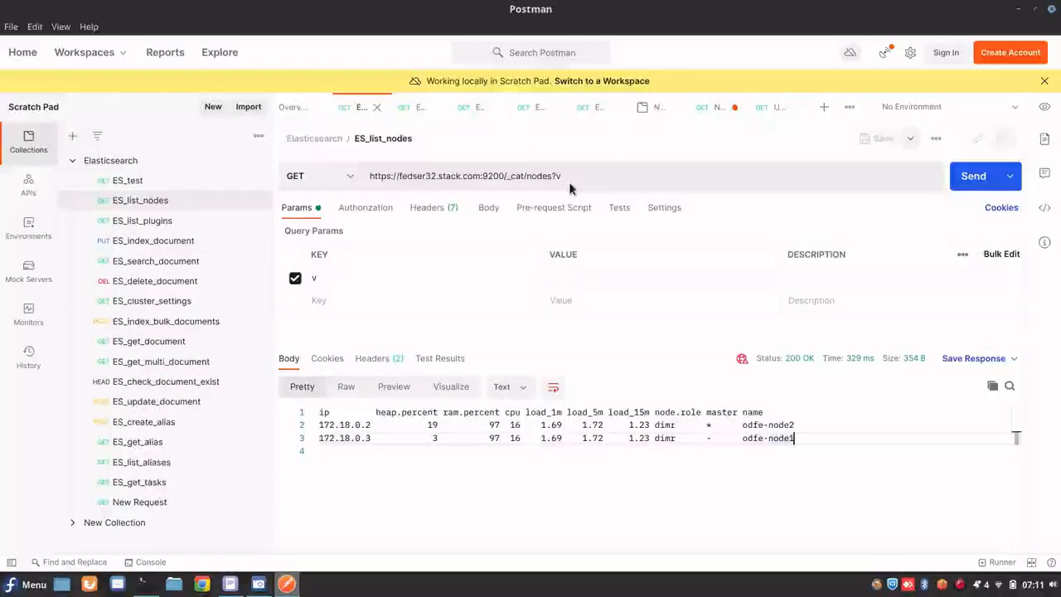
- Open and send the ES_list_plugins request, enlarge the response area and review the plugins listed for each node
left_click(170, 224)
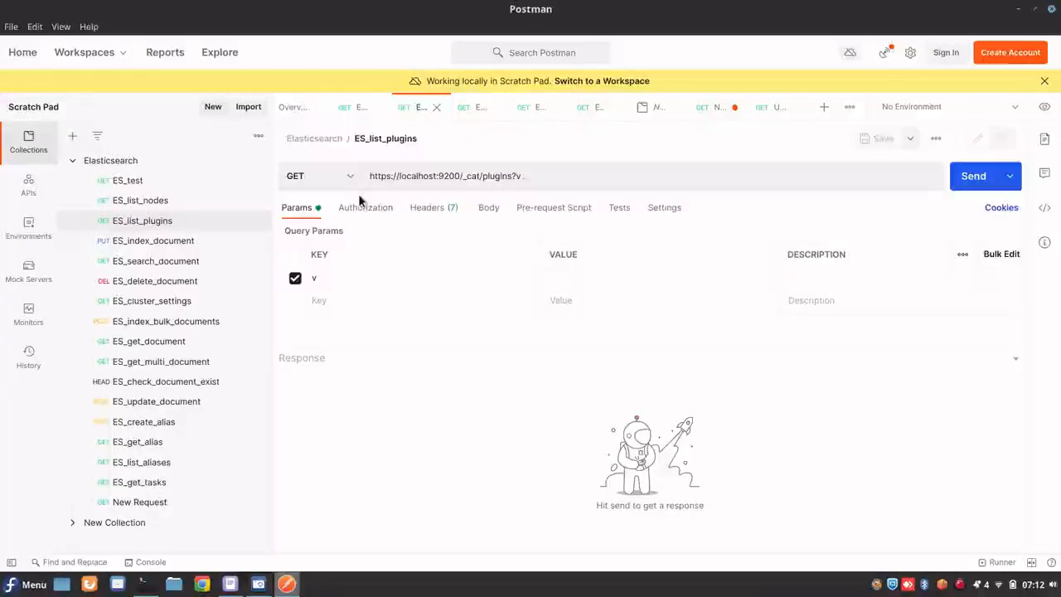
left_click(975, 184)
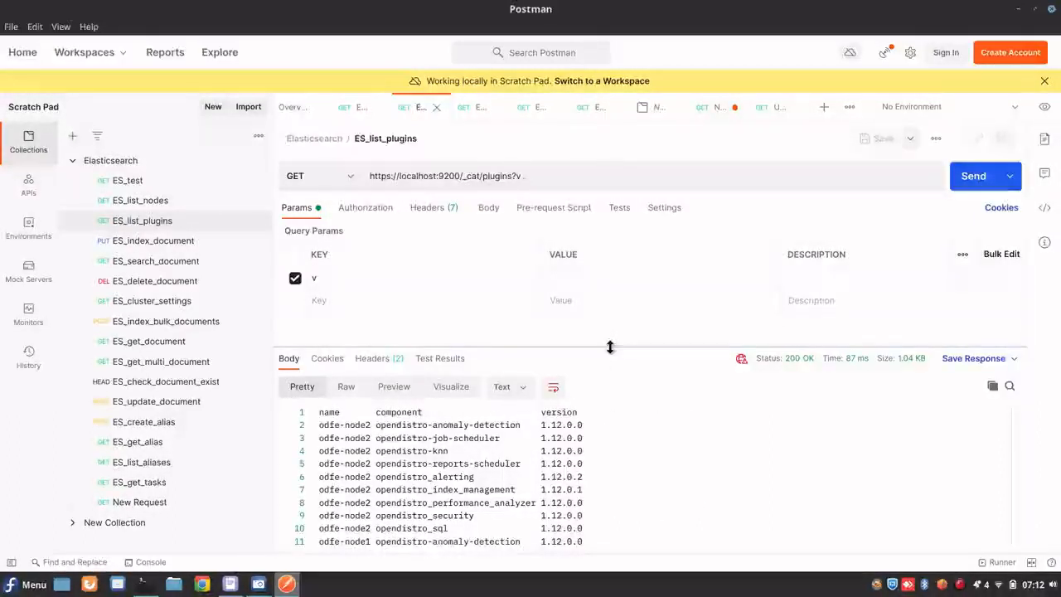
left_click_drag(611, 347, 611, 287)
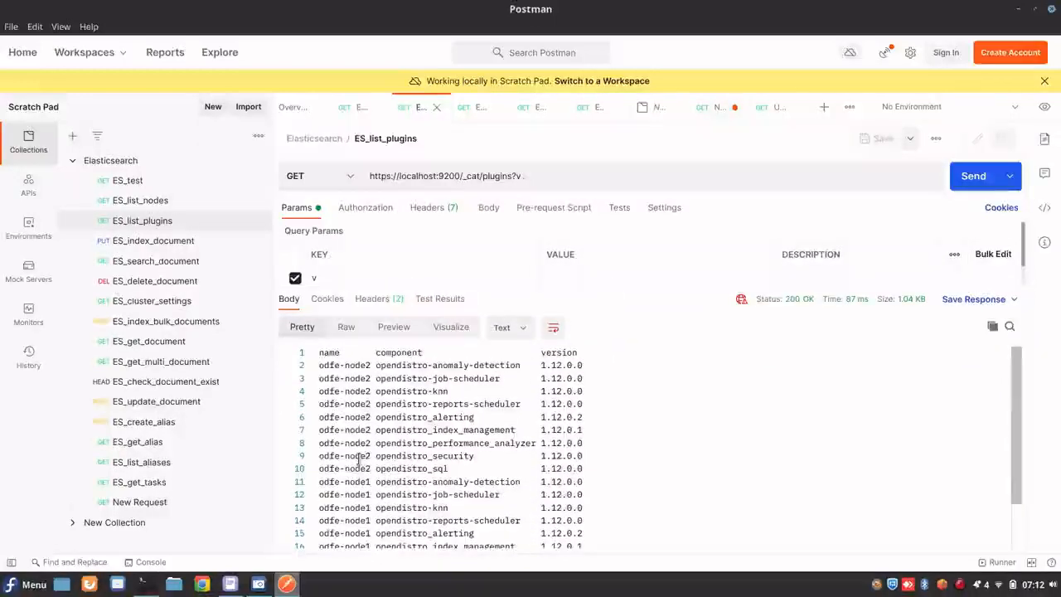
left_click_drag(386, 378, 403, 519)
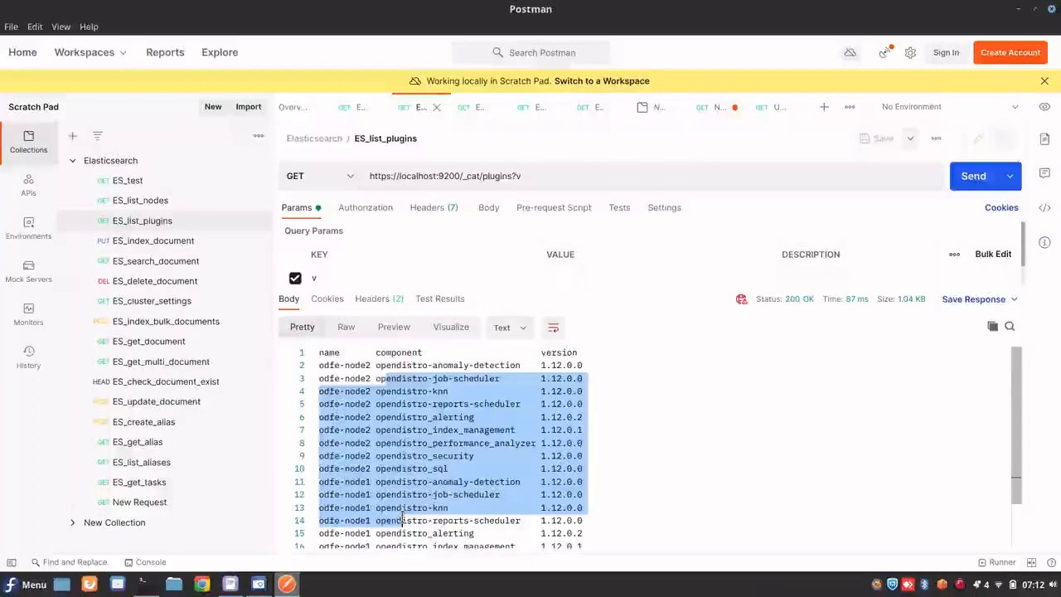
left_click(403, 520)
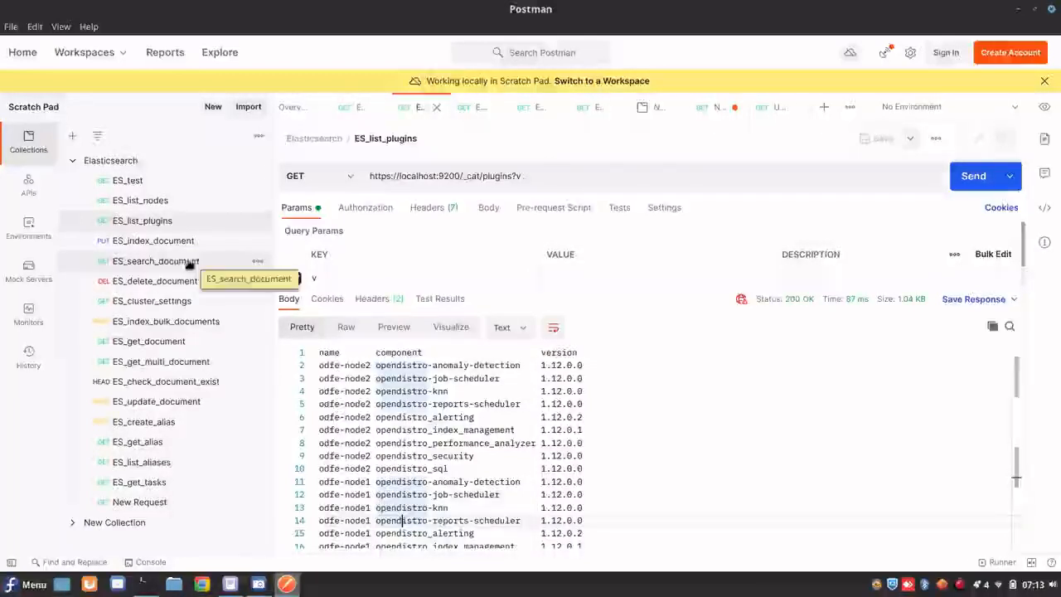
- Open the ES_index_document request and examine the movies index, _doc type and document ID 1 in its URL
left_click(145, 249)
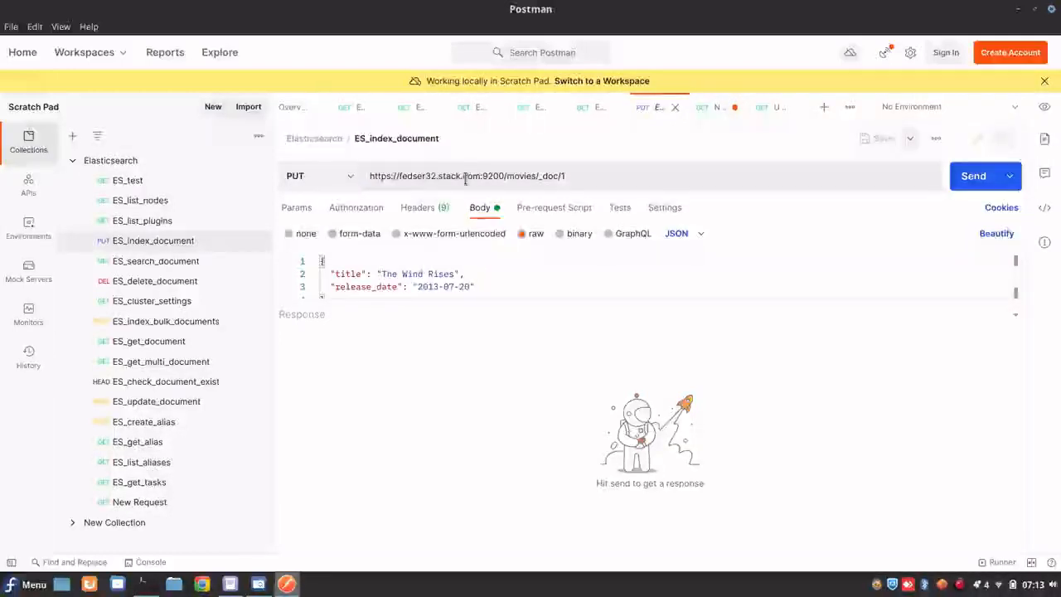
left_click(535, 175)
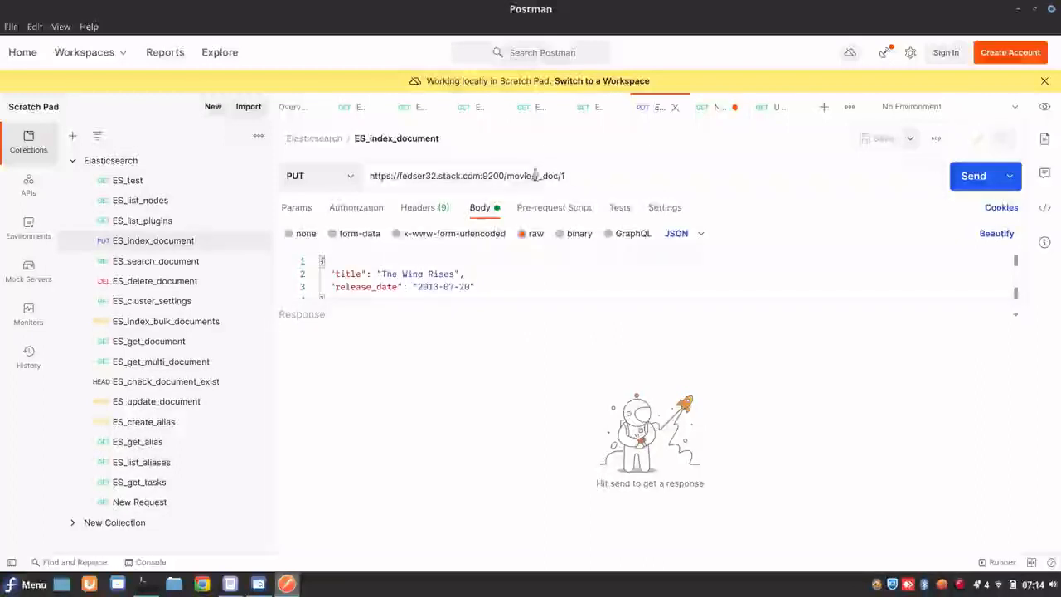
left_click_drag(508, 177, 509, 179)
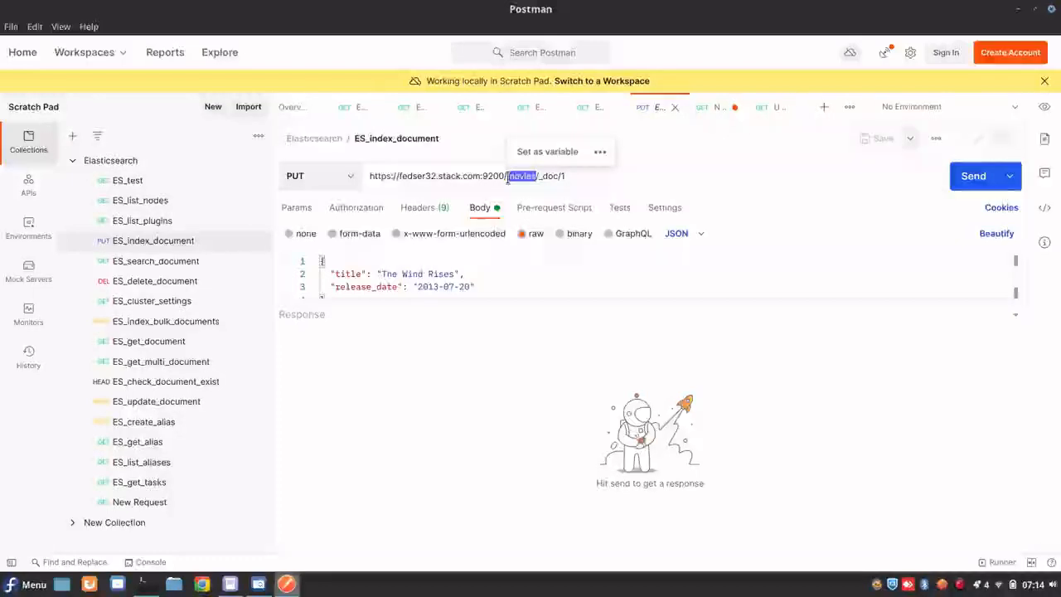
left_click_drag(551, 175, 540, 177)
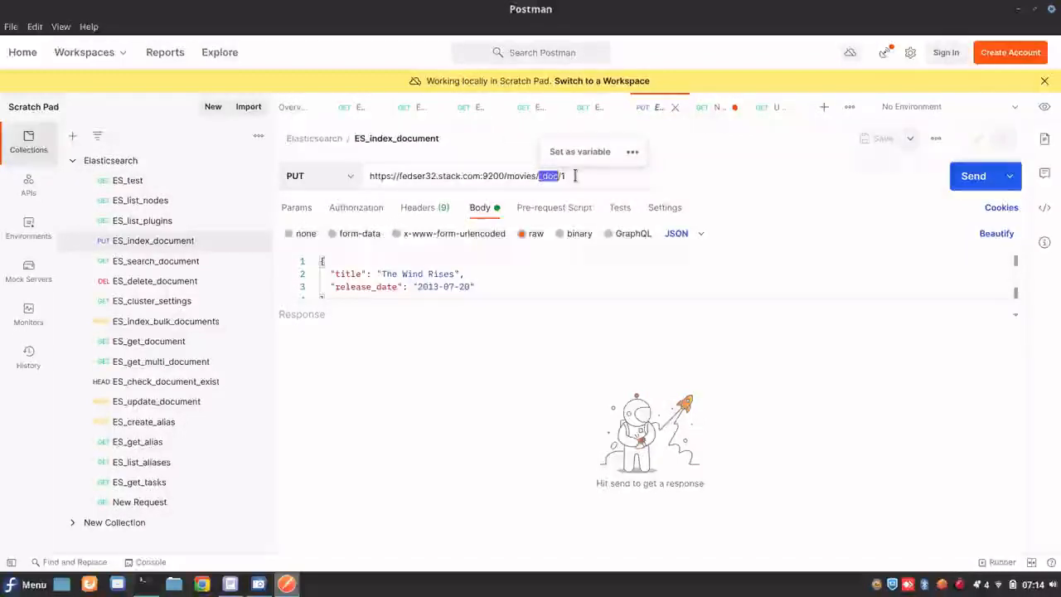
left_click(574, 176)
key("BackSpace")
key("BackSpace")
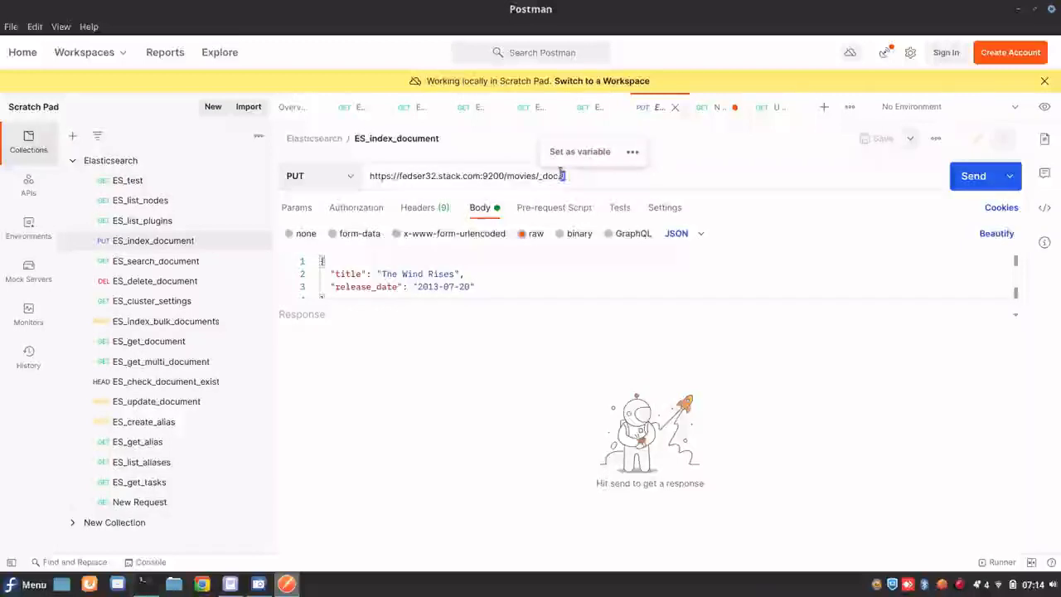
type("/1")
- Review the ES_index_document request's parameters, authorization type and raw JSON body with the movie title and release date
left_click(296, 209)
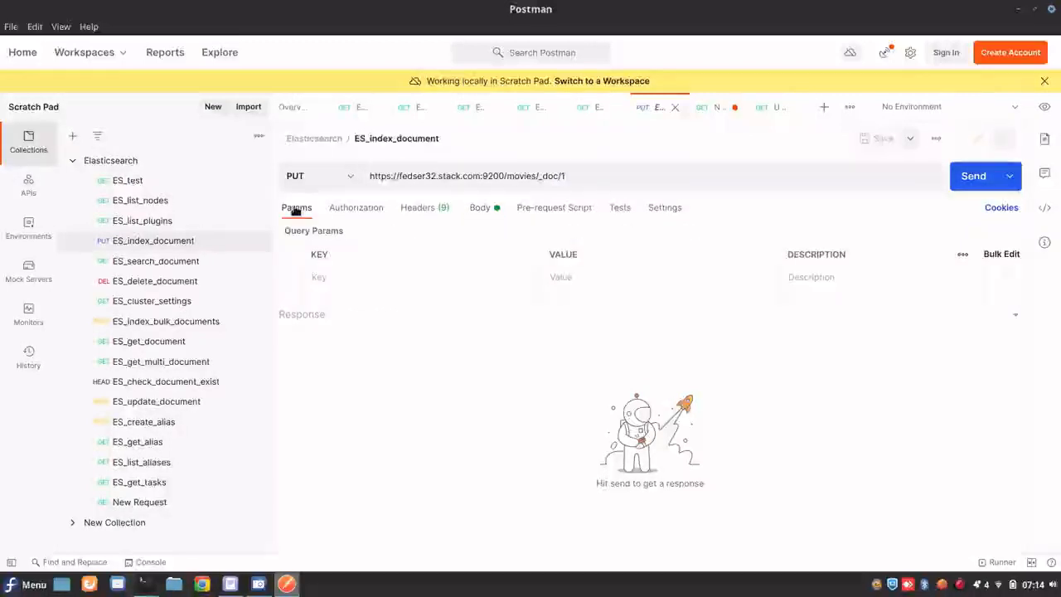
left_click(363, 209)
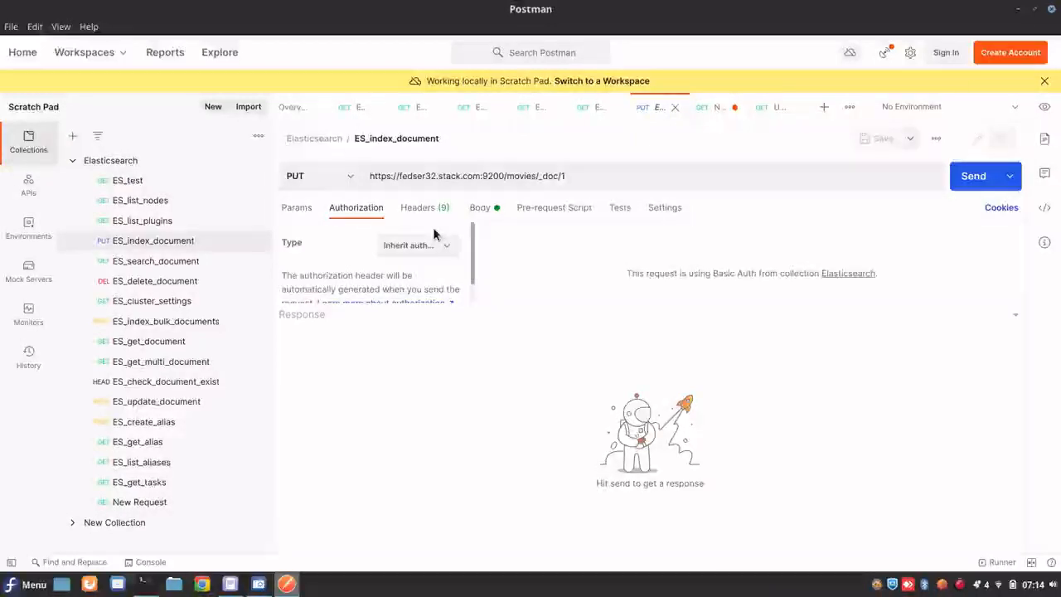
left_click(482, 209)
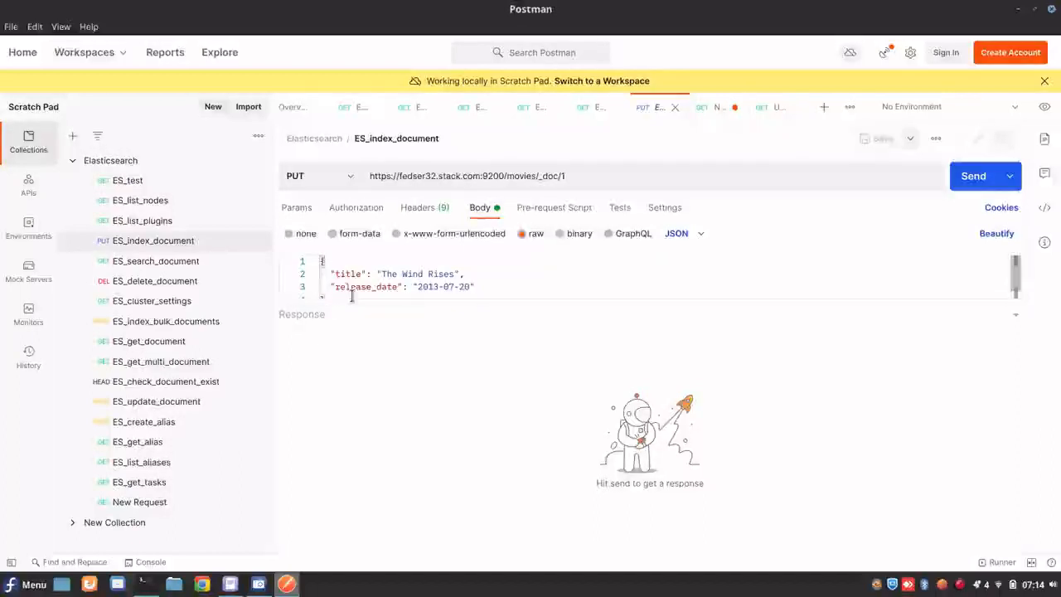
left_click_drag(343, 292, 313, 261)
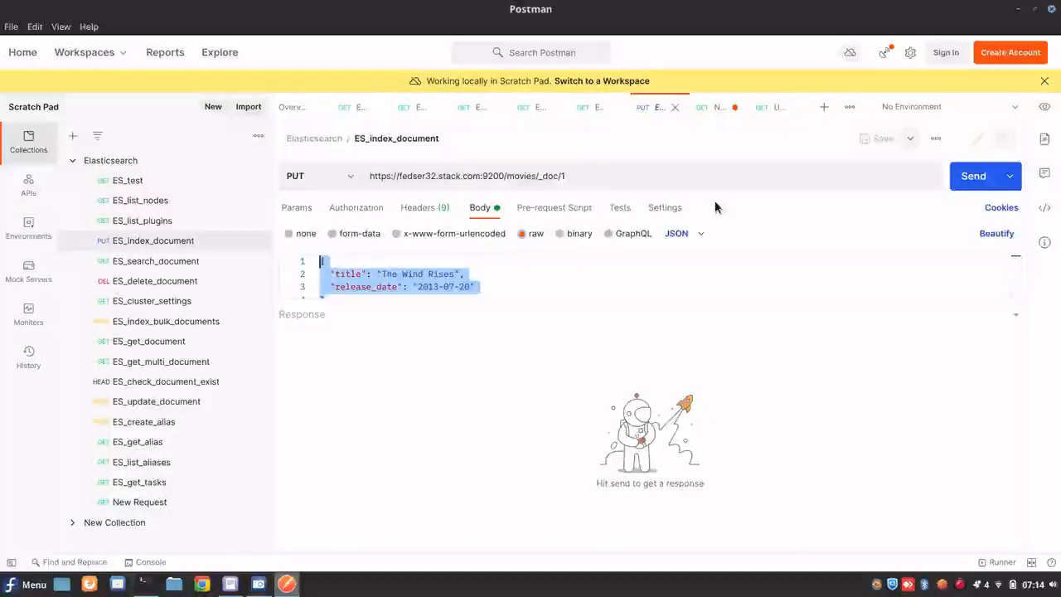
- Send the ES_index_document PUT request to movies/_doc/1 and examine the index, version and shard details in the response
left_click(977, 178)
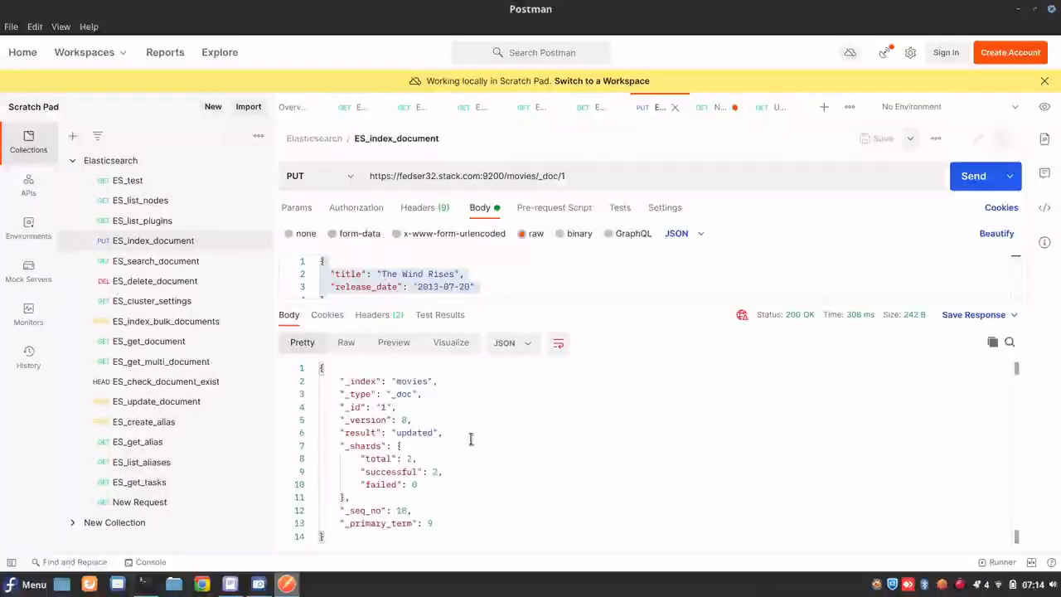
left_click(413, 420)
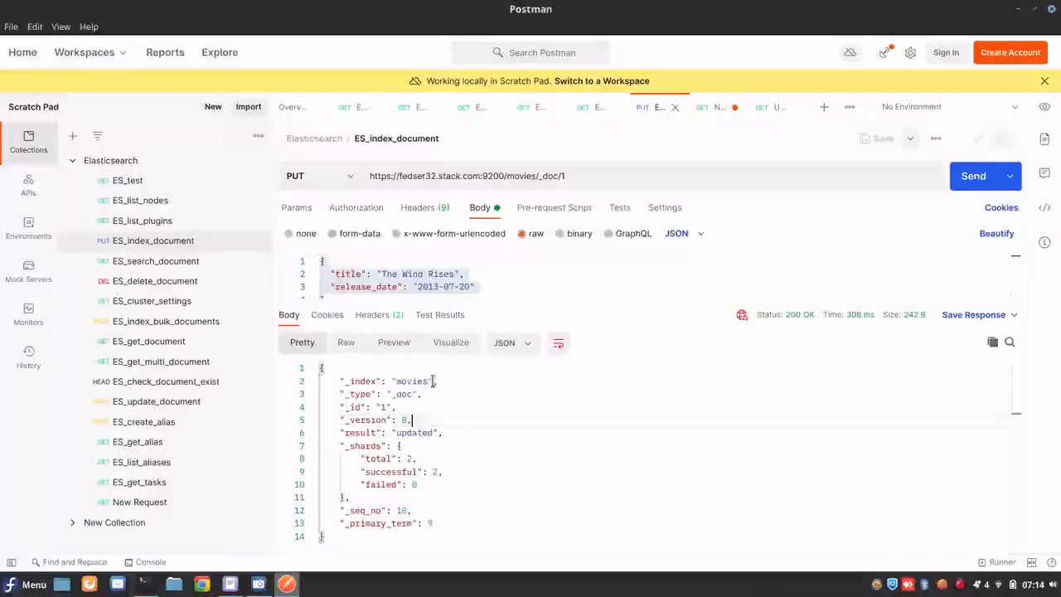
left_click_drag(432, 381, 409, 421)
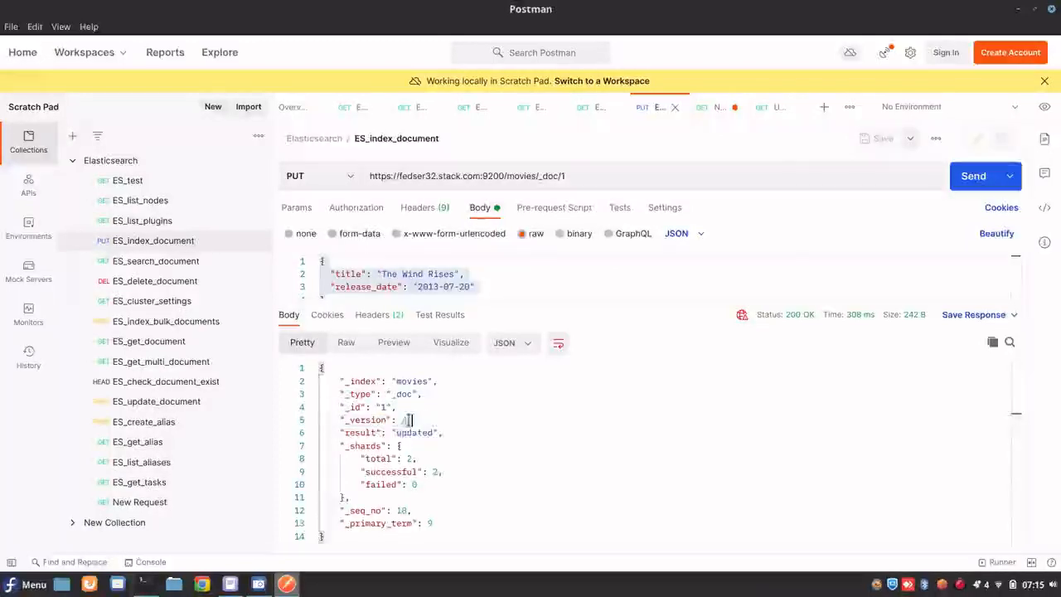
left_click_drag(413, 421, 383, 421)
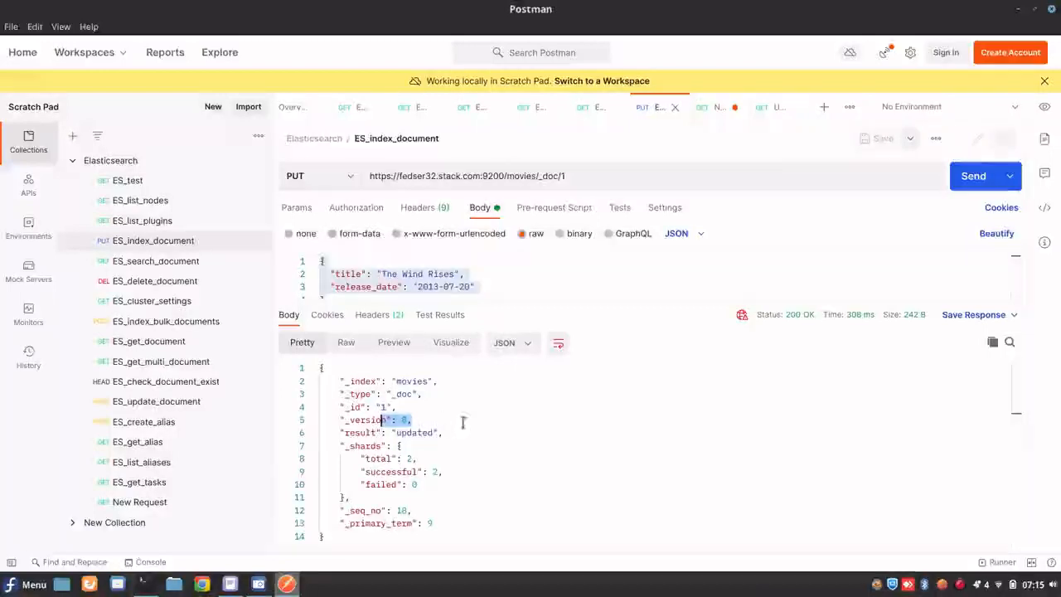
left_click(449, 447)
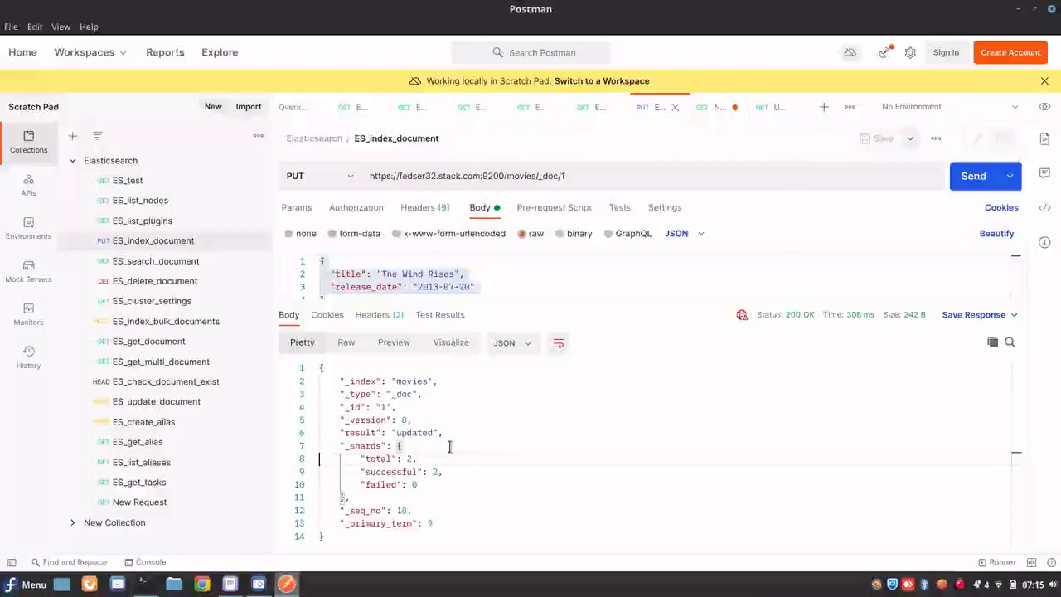
key("ctrl+End")
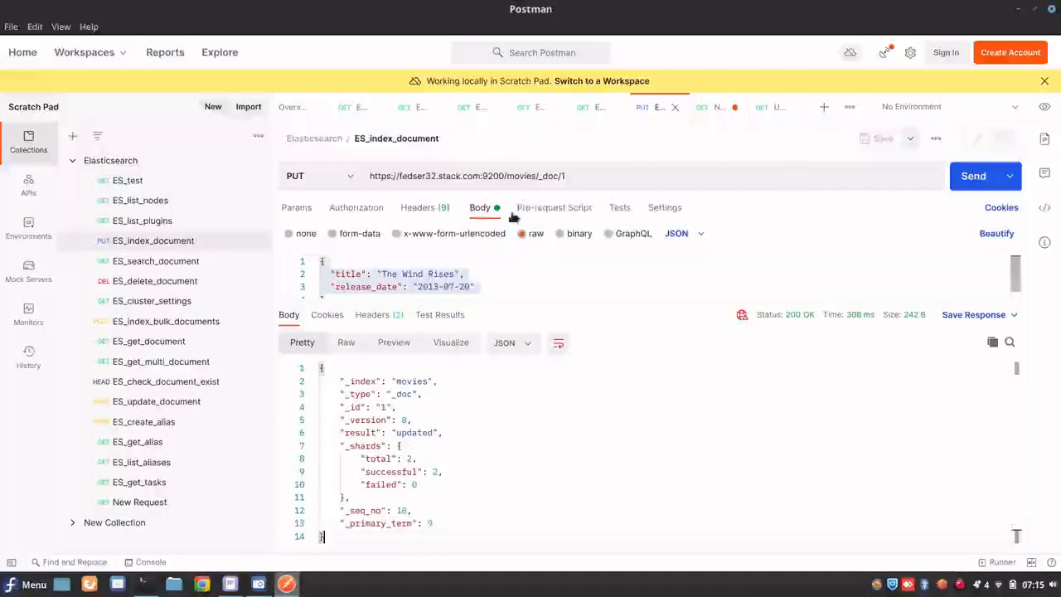
- Switch to the ODE_RESTAPI_usage notes and read through the node and plugin sections to Step8 on indexing a document
left_click(231, 585)
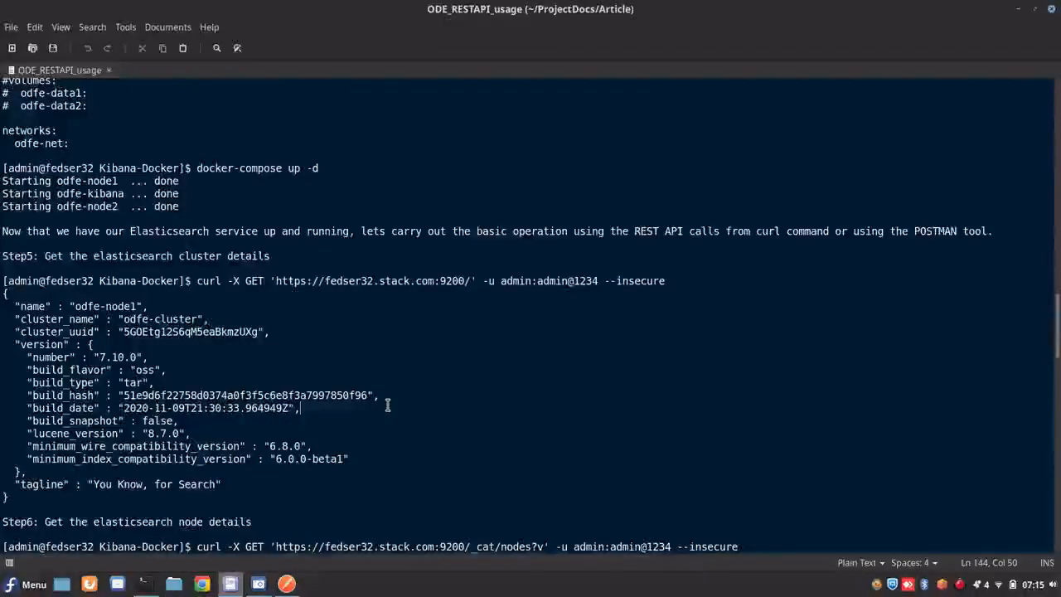
key("Down")
key("Down")
key("Down")
key("Down")
key("Down")
key("Down")
key("Down")
key("Down")
key("Down")
key("Down")
key("Down")
key("Down")
key("Down")
key("Down")
key("Down")
key("Down")
key("Down")
key("Down")
key("Down")
key("Down")
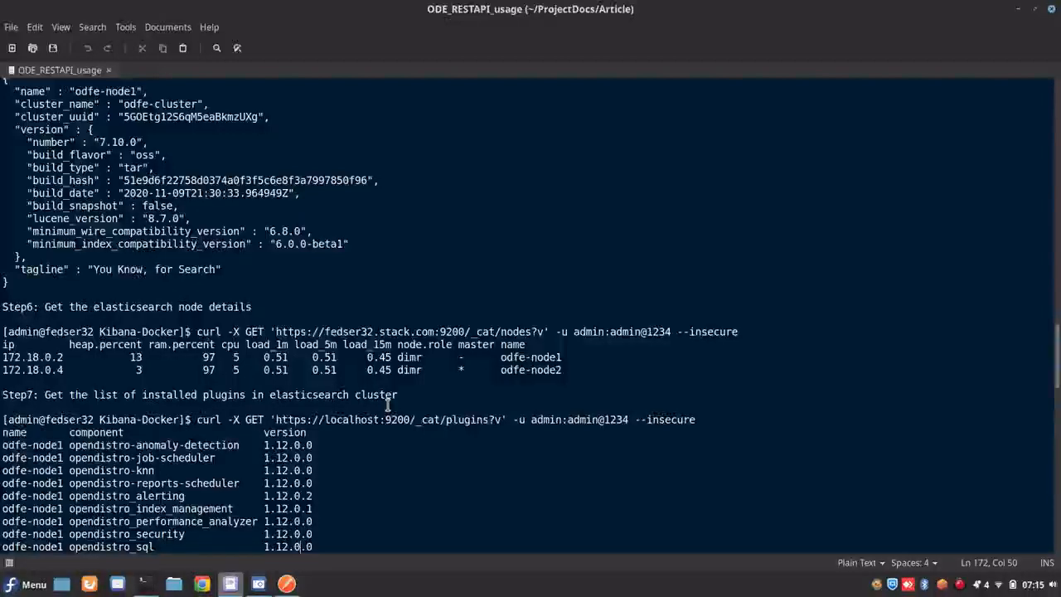
key("Down")
key("Down")
key("Down")
key("Down")
key("Down")
key("Down")
key("Down")
key("Down")
key("Down")
key("Down")
key("Down")
key("Down")
key("Down")
key("Down")
key("Down")
key("Down")
key("Down")
key("Down")
key("Down")
key("Down")
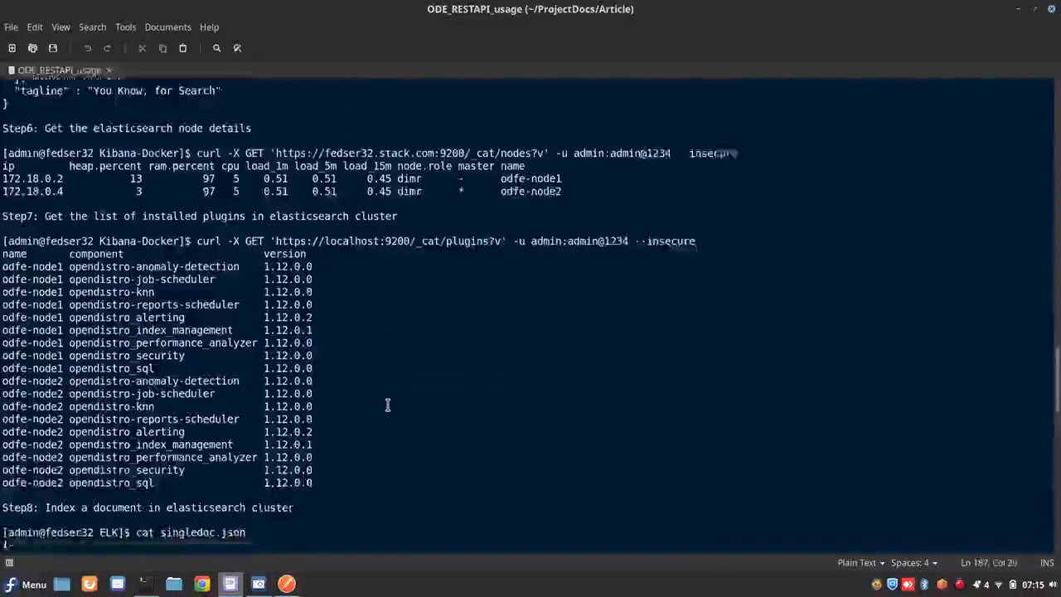
key("Down")
key("Down")
key("Down")
key("Down")
key("Down")
key("Down")
key("Down")
key("Down")
key("Down")
key("Down")
key("Down")
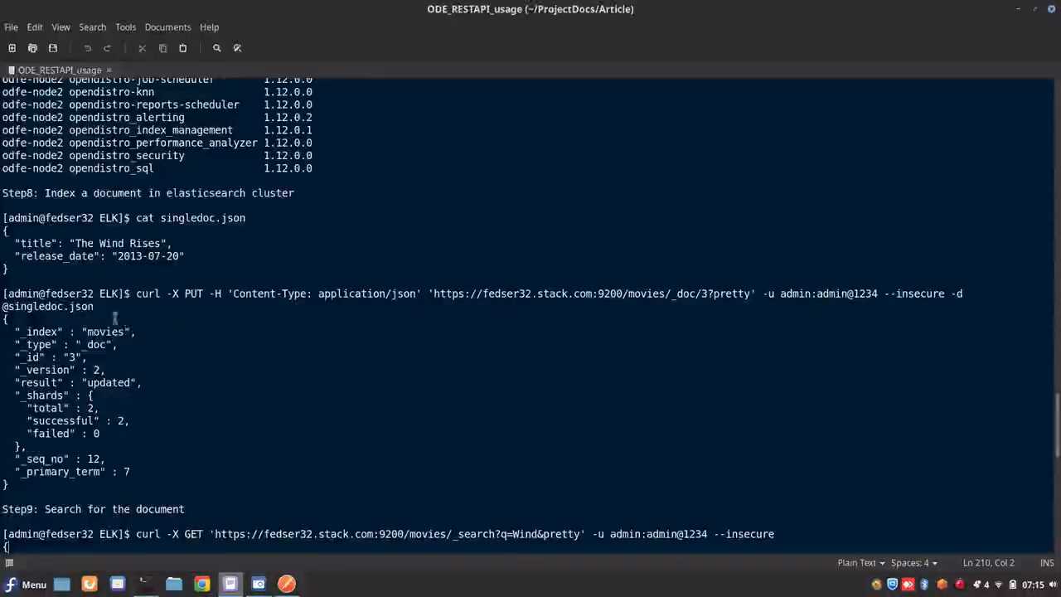
left_click_drag(99, 307, 2, 307)
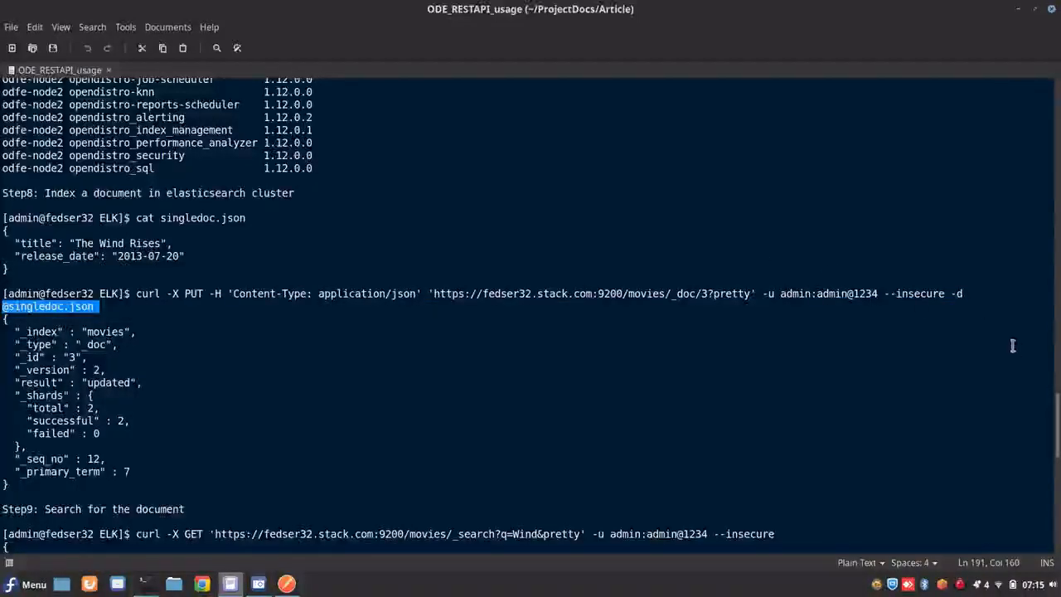
left_click_drag(963, 295, 950, 295)
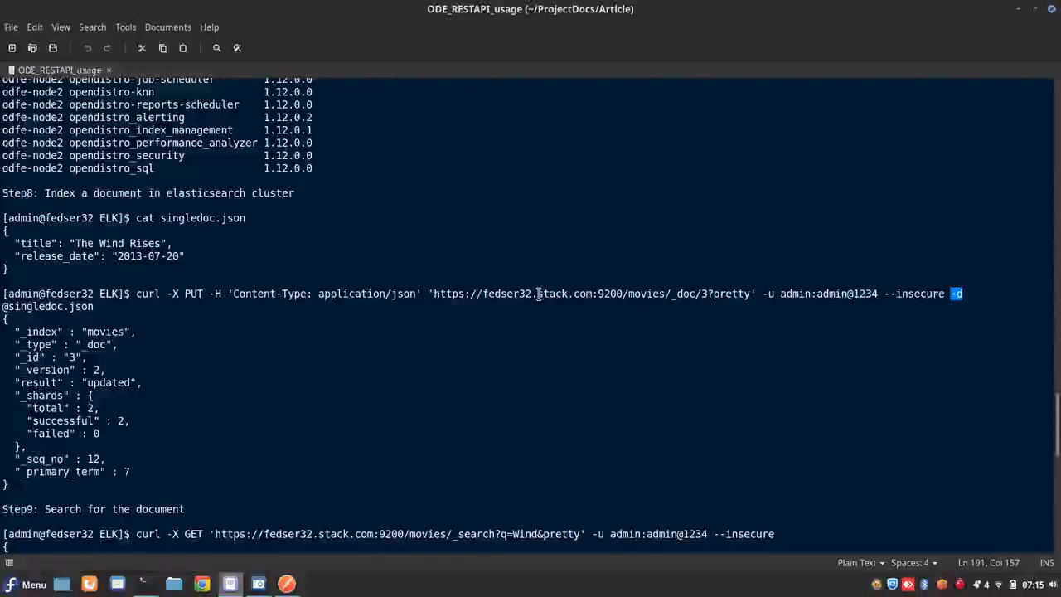
left_click(214, 296)
left_click_drag(214, 295, 427, 294)
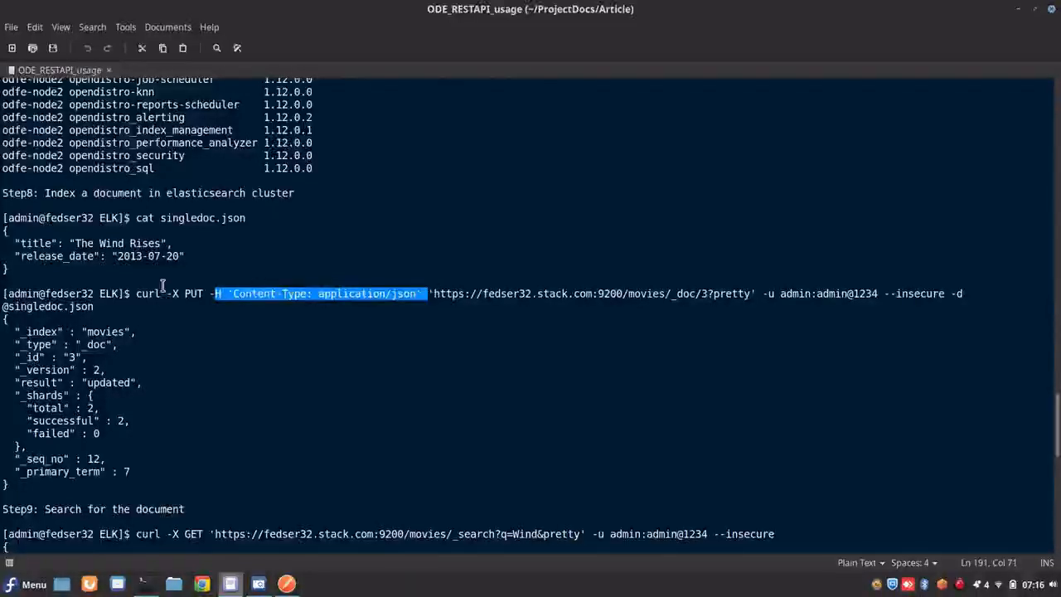
left_click_drag(138, 295, 97, 307)
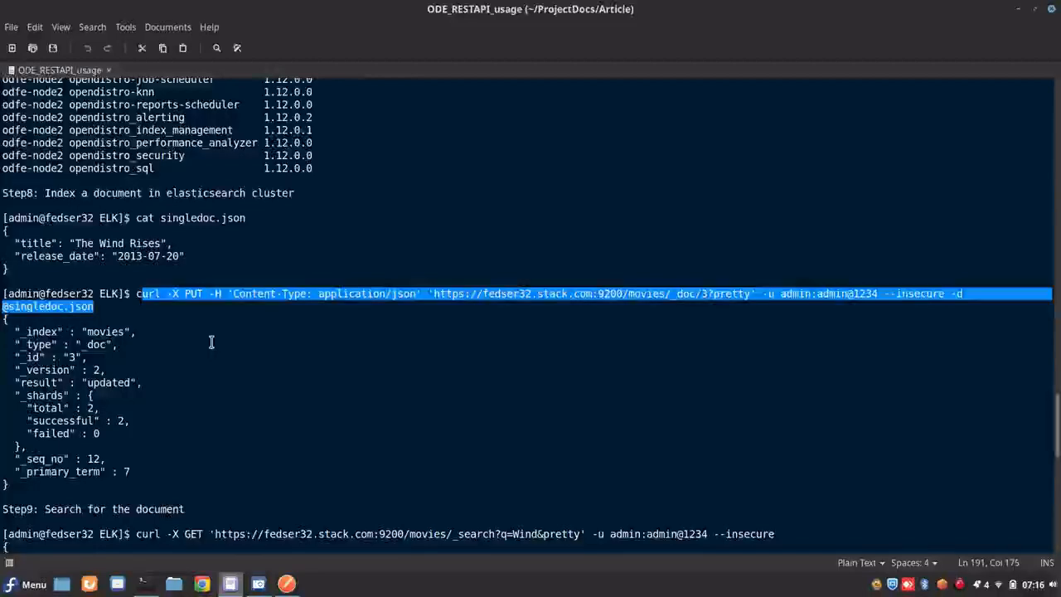
left_click(170, 321)
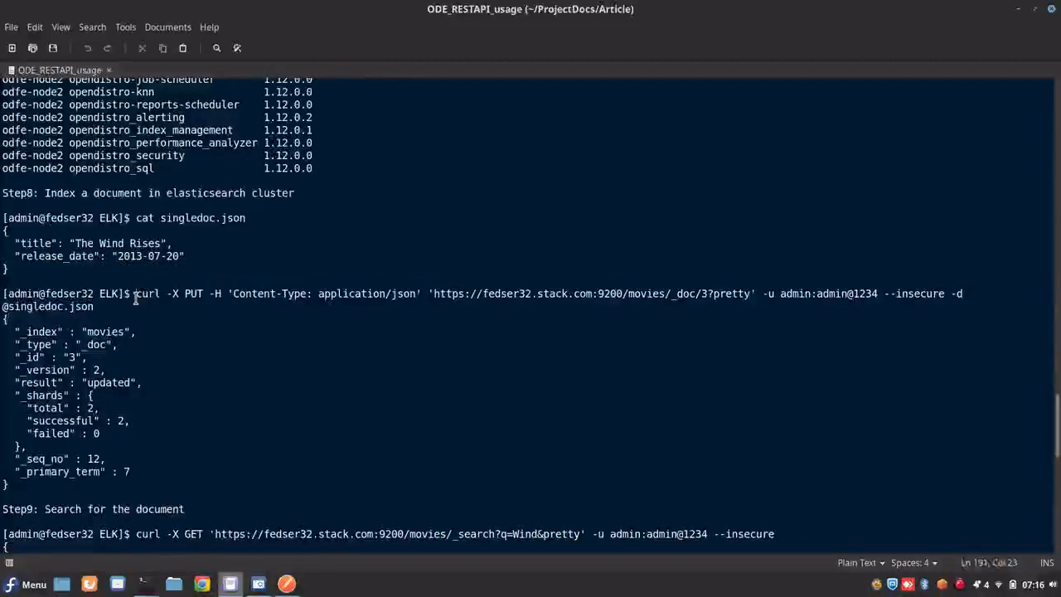
left_click_drag(135, 296, 133, 305)
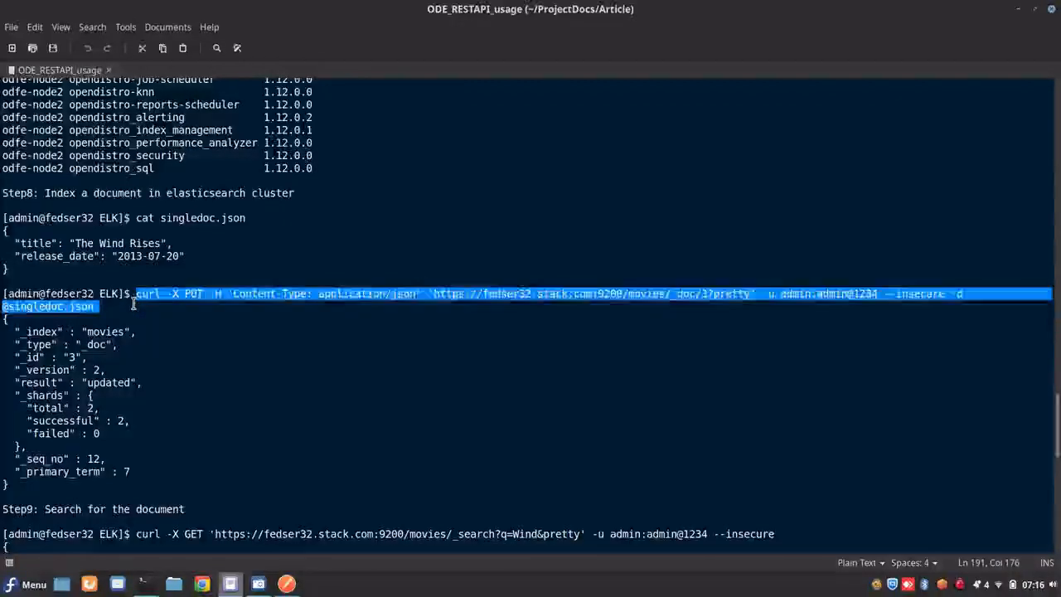
left_click(132, 305)
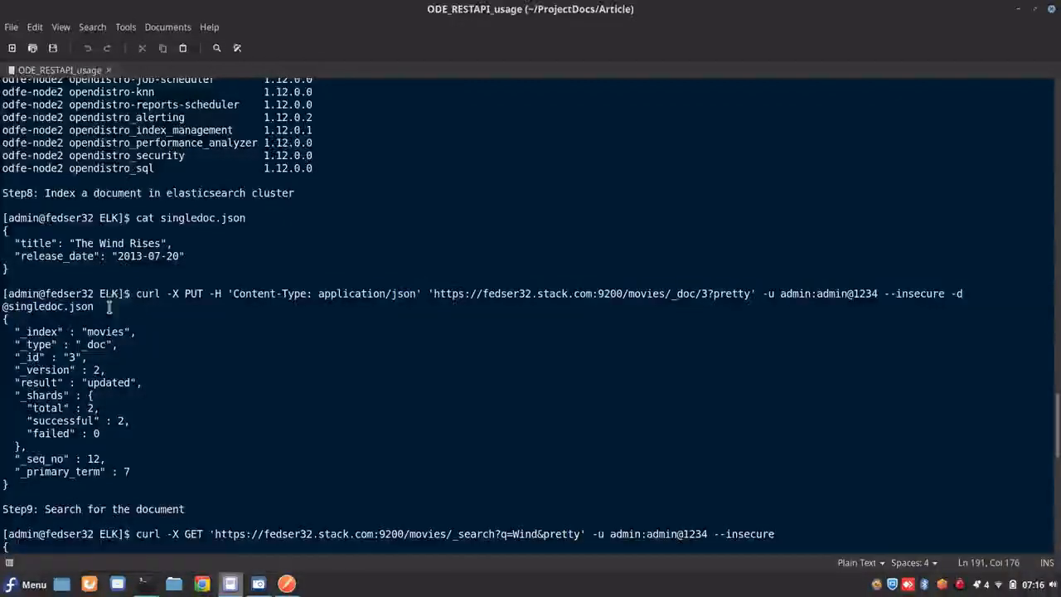
left_click_drag(135, 293, 96, 307)
key("ctrl+c")
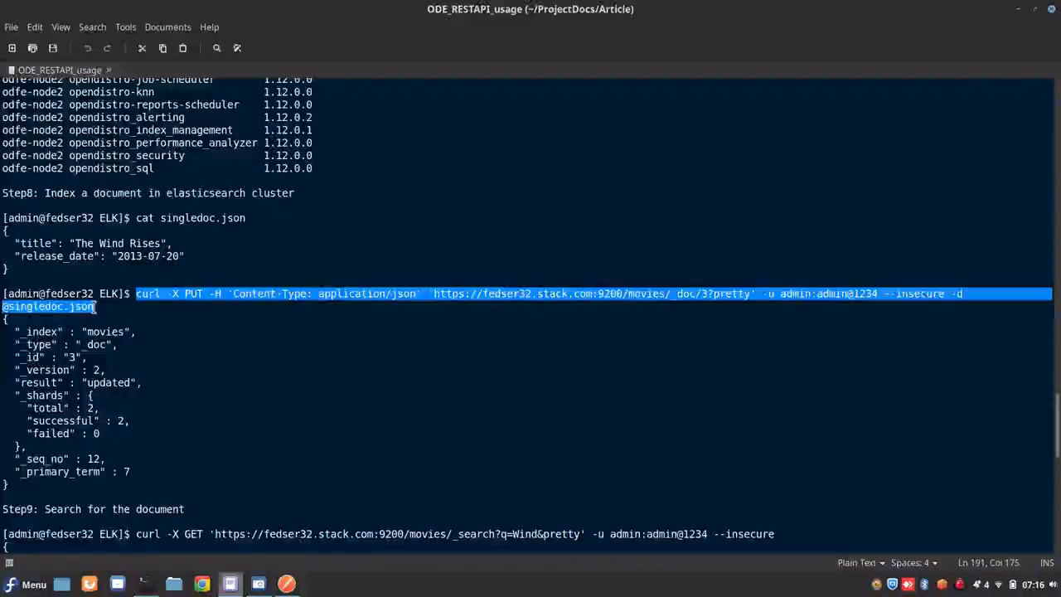
- Run the copied curl PUT command for movies/_doc/3, with the admin username and password, in the terminal and examine the version in the response
key("alt+Tab")
right_click(236, 219)
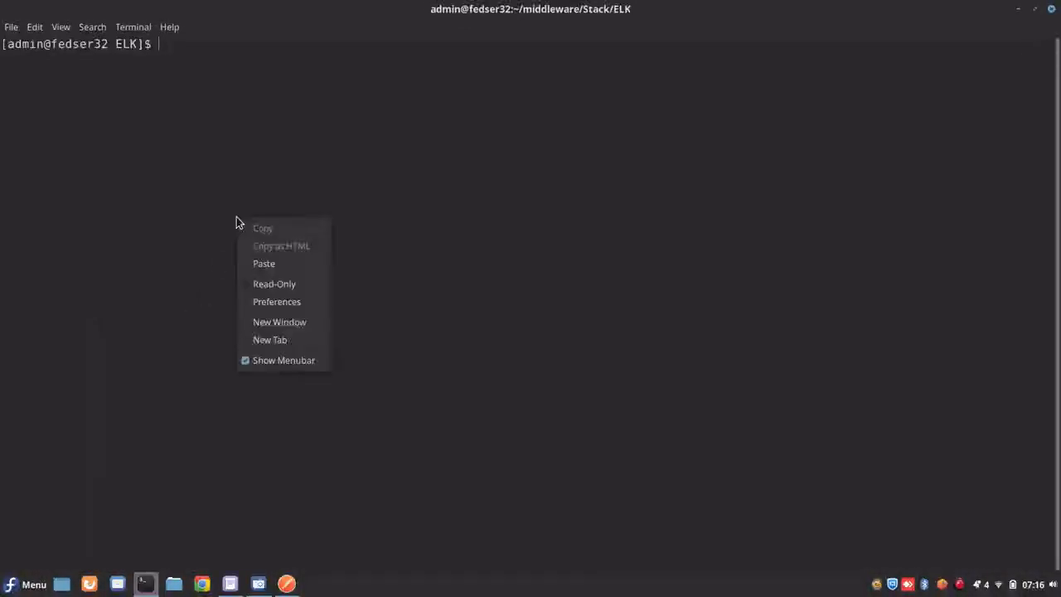
left_click(253, 263)
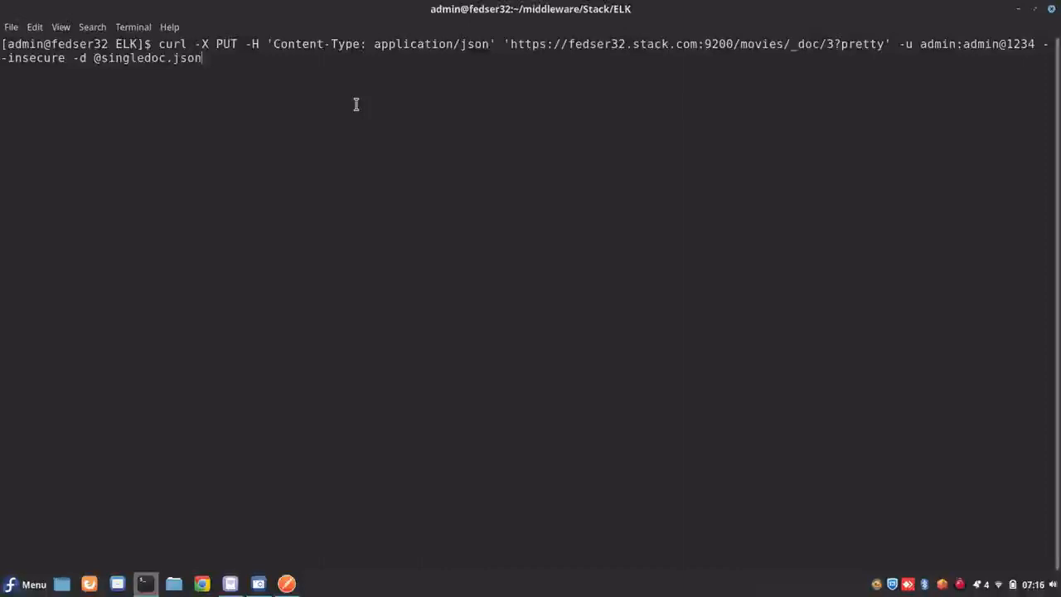
key("Return")
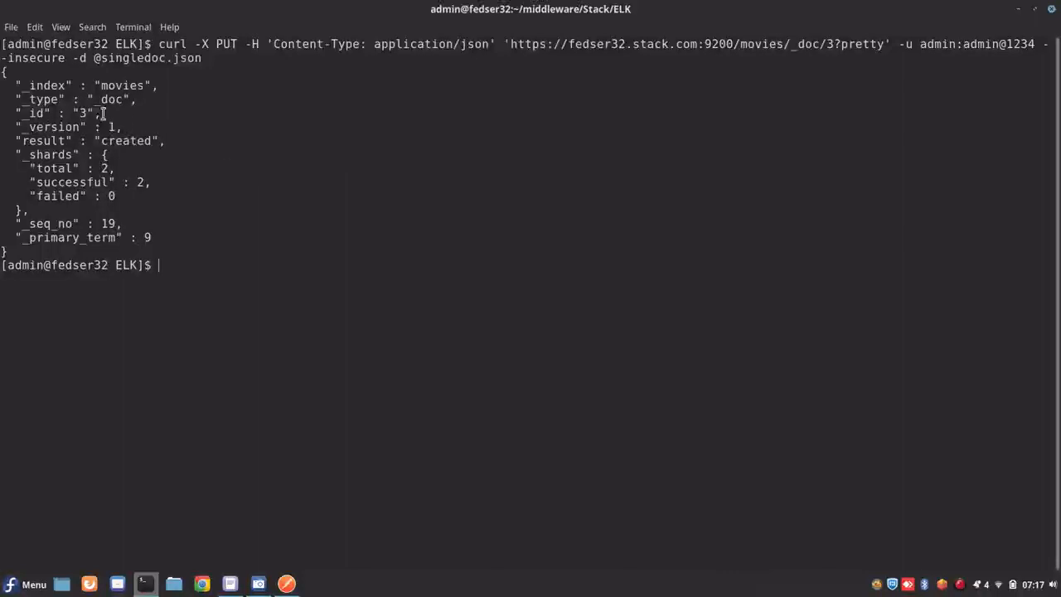
left_click_drag(126, 133, 23, 127)
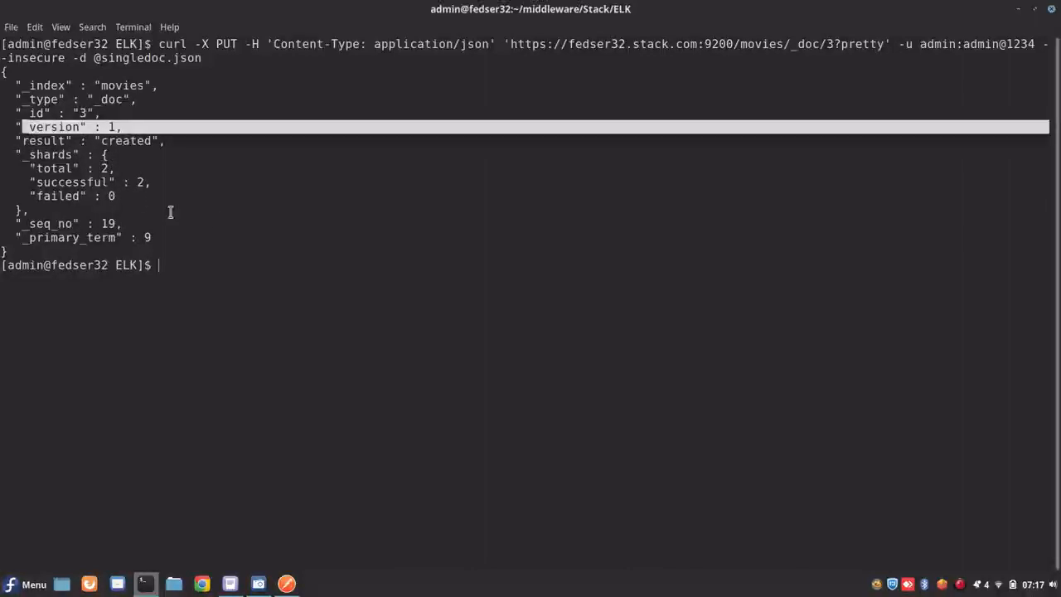
- Print singledoc.json with cat and review the JSON document it contains
left_click(238, 269)
type("cat singledoc.json")
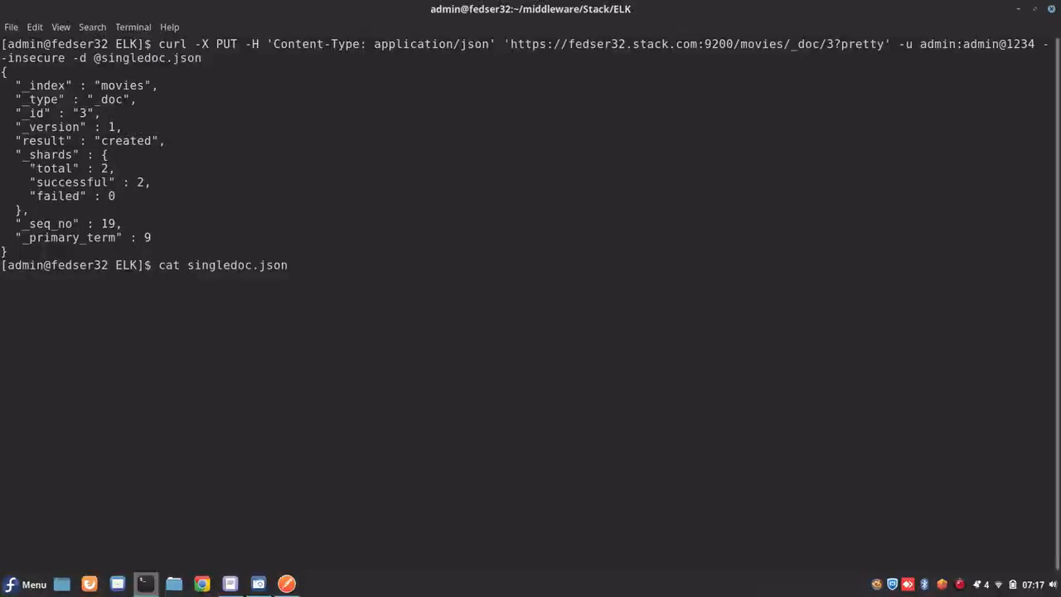
key("Return")
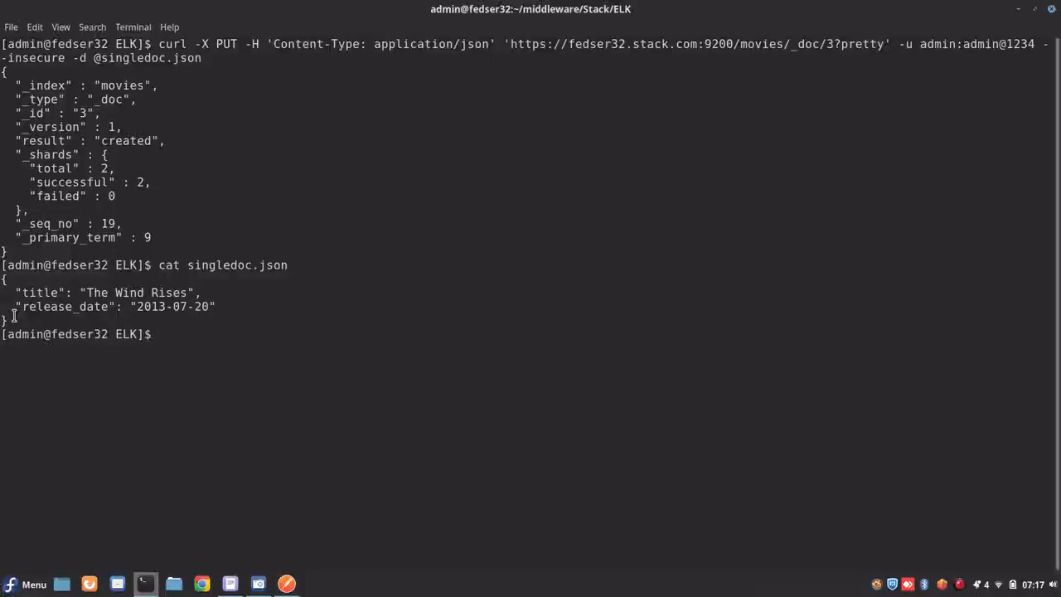
left_click_drag(2, 278, 156, 328)
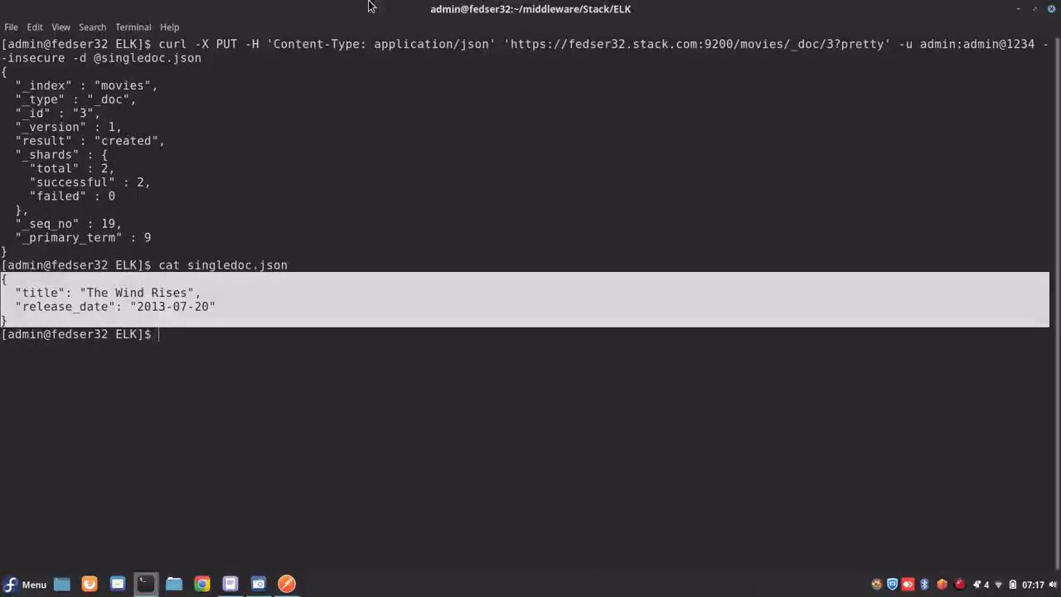
left_click(329, 126)
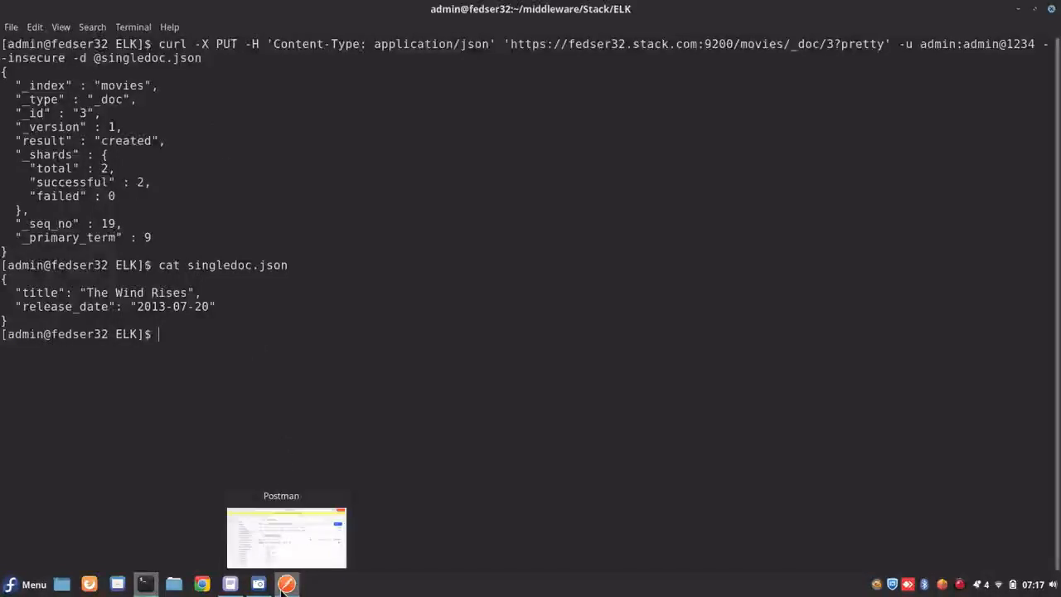
- Switch to Postman, open the ES_search_document request and examine the movies index and _search endpoint in its URL
left_click(287, 584)
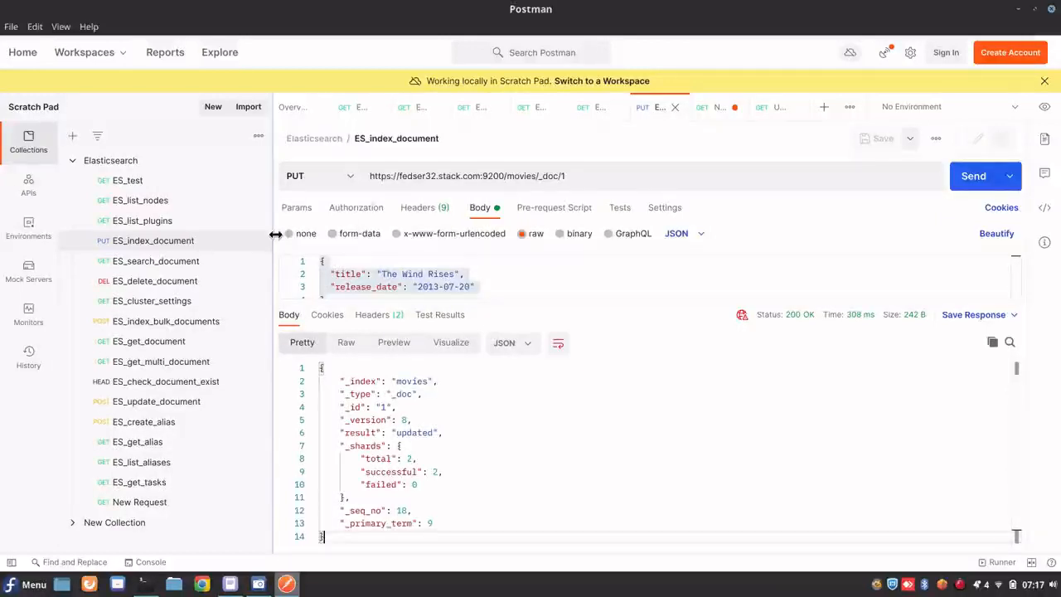
left_click(175, 267)
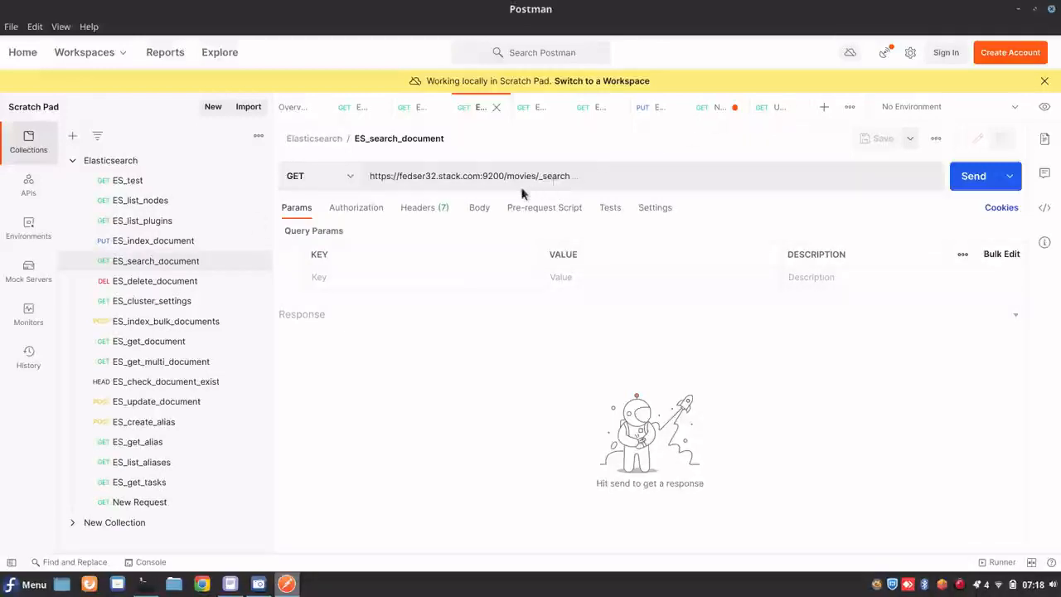
left_click_drag(587, 175, 515, 176)
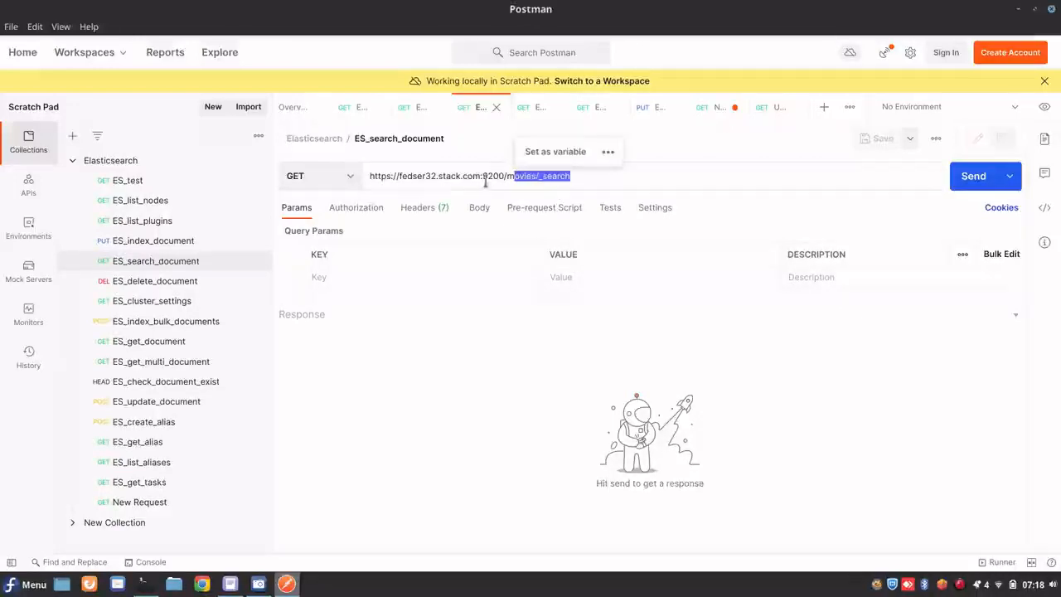
left_click(485, 179)
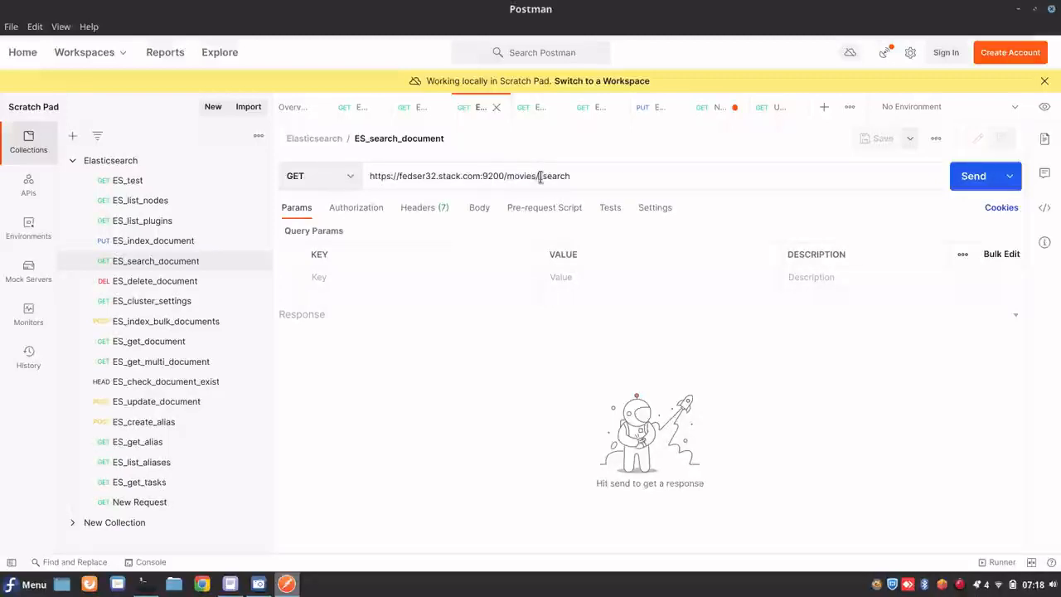
left_click_drag(541, 176, 506, 178)
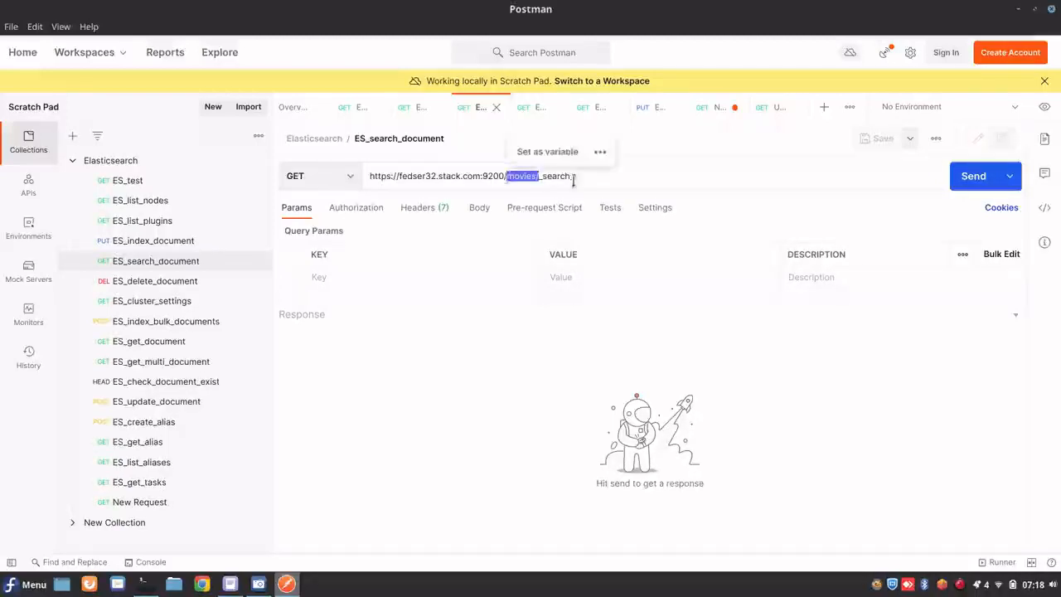
left_click_drag(582, 180, 531, 180)
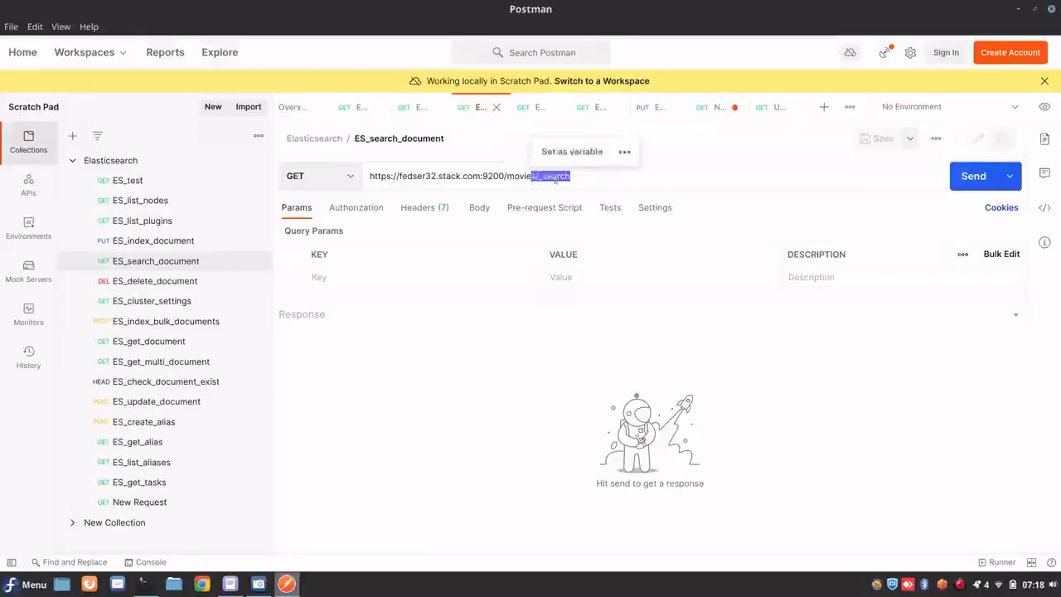
left_click(581, 176)
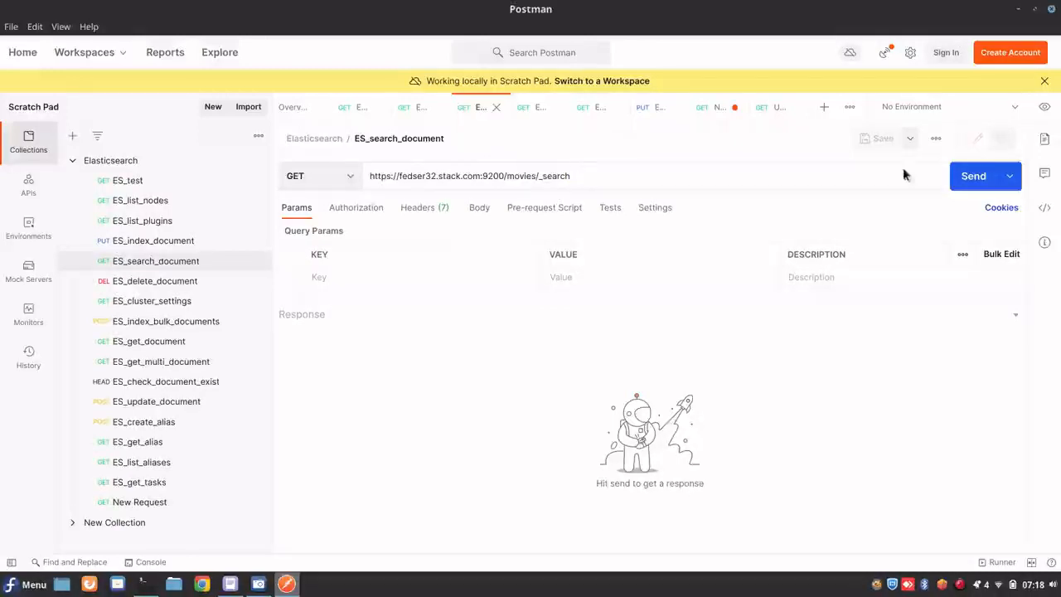
- Send the ES_search_document GET request to movies/_search and review the returned hits and their _source fields
left_click(973, 177)
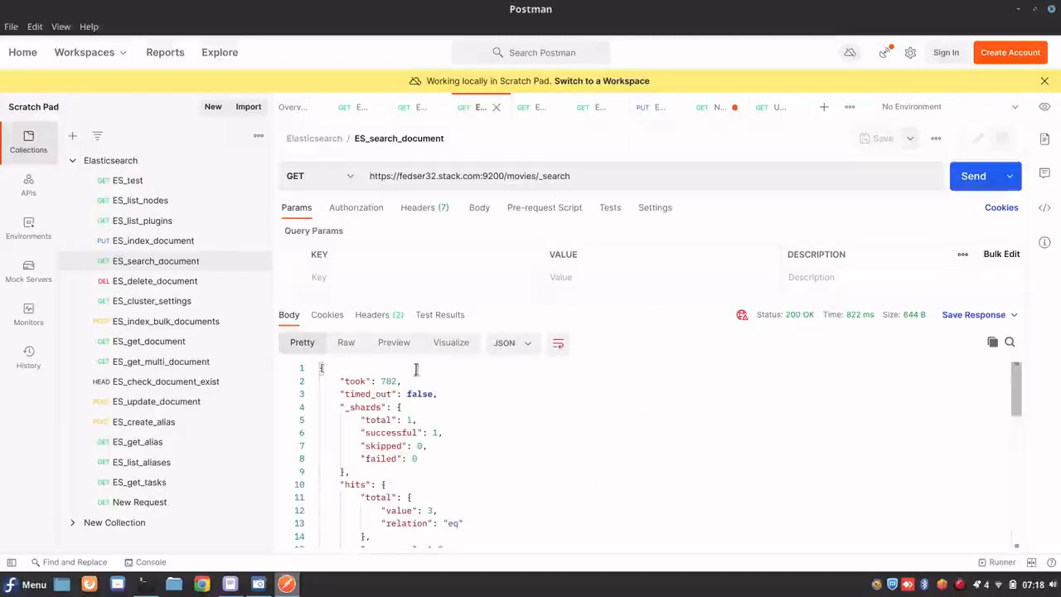
left_click_drag(417, 372, 440, 471)
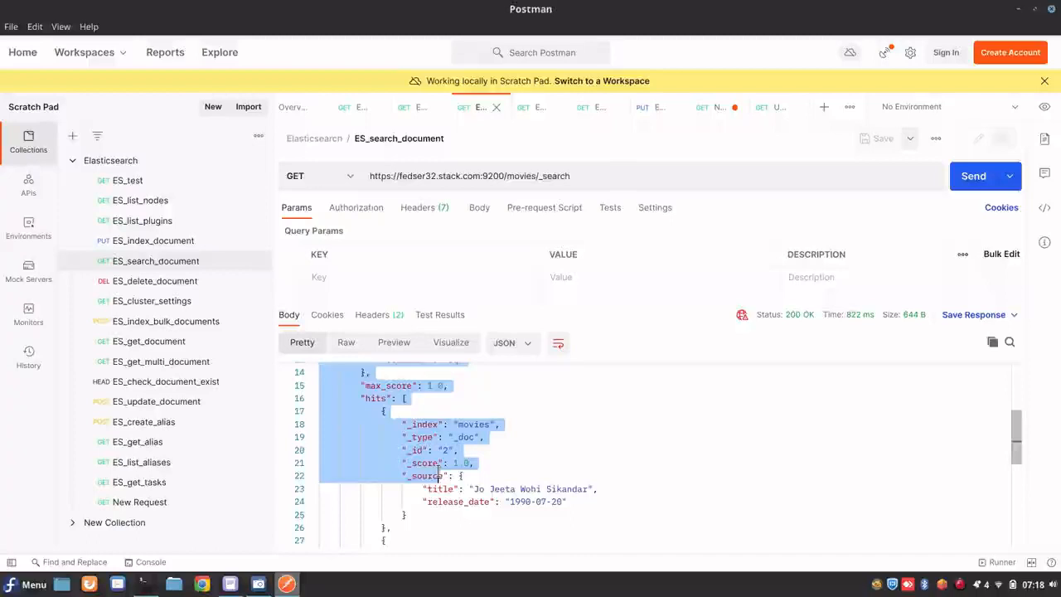
left_click(383, 432)
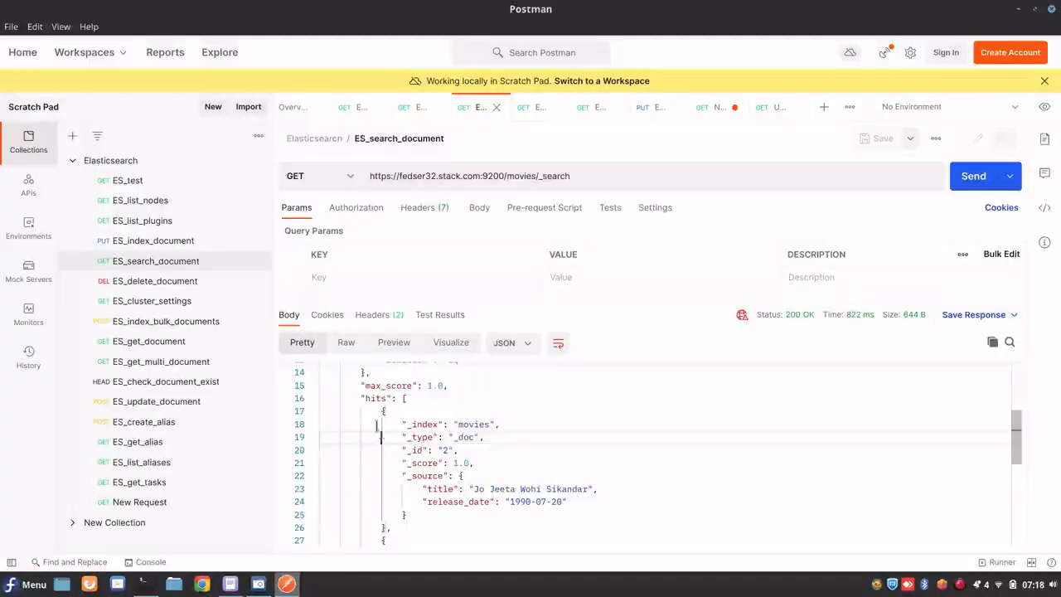
left_click_drag(360, 398, 571, 501)
left_click(569, 500)
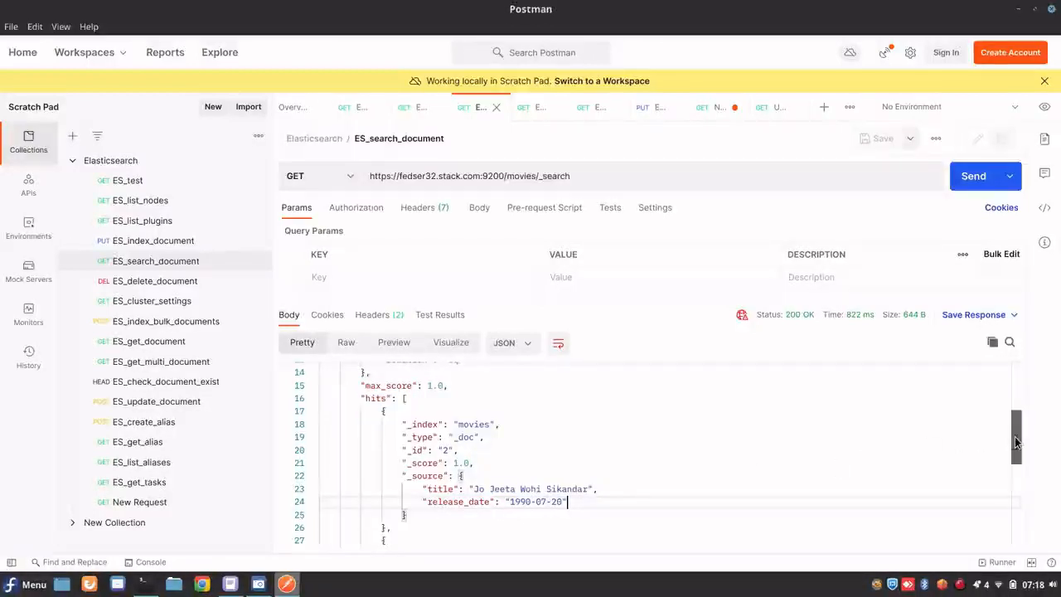
left_click_drag(1015, 439, 1009, 485)
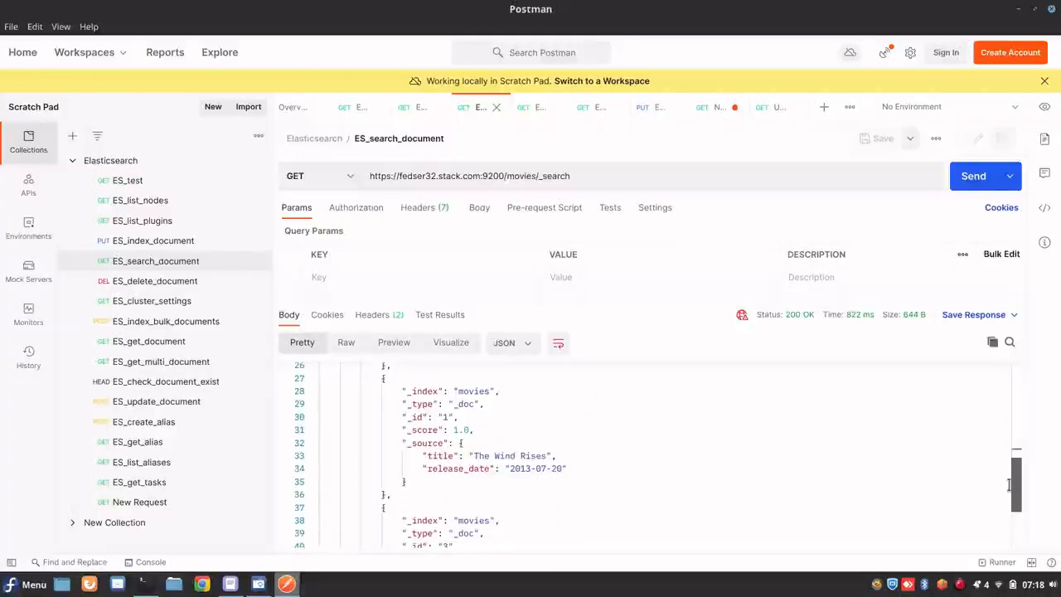
left_click_drag(407, 482, 374, 446)
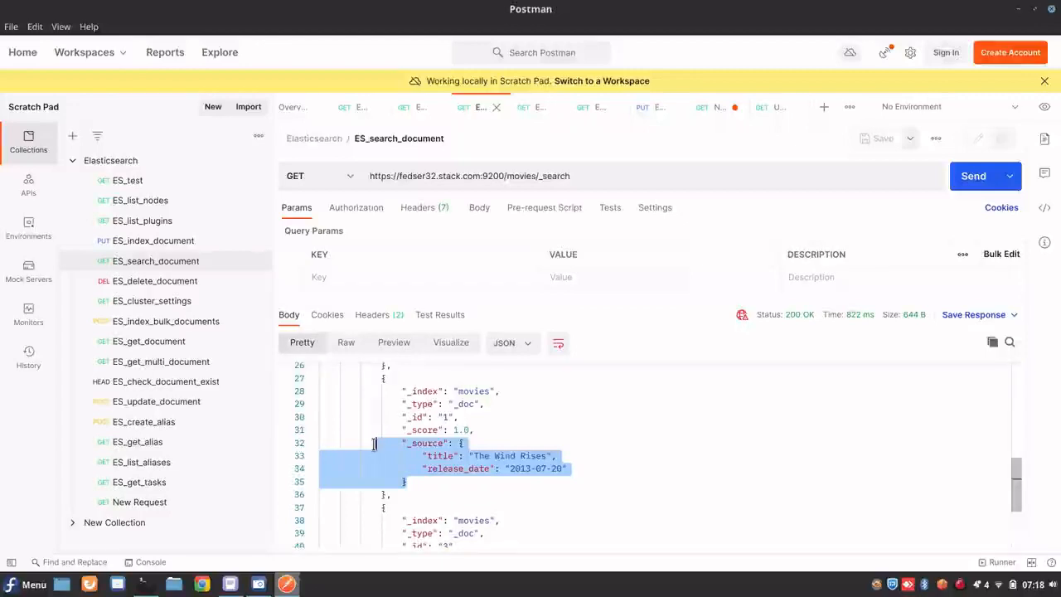
- Append the query string ?q=Sikandar to the movies/_search URL, taking the search word from the title of document 2
left_click(594, 174)
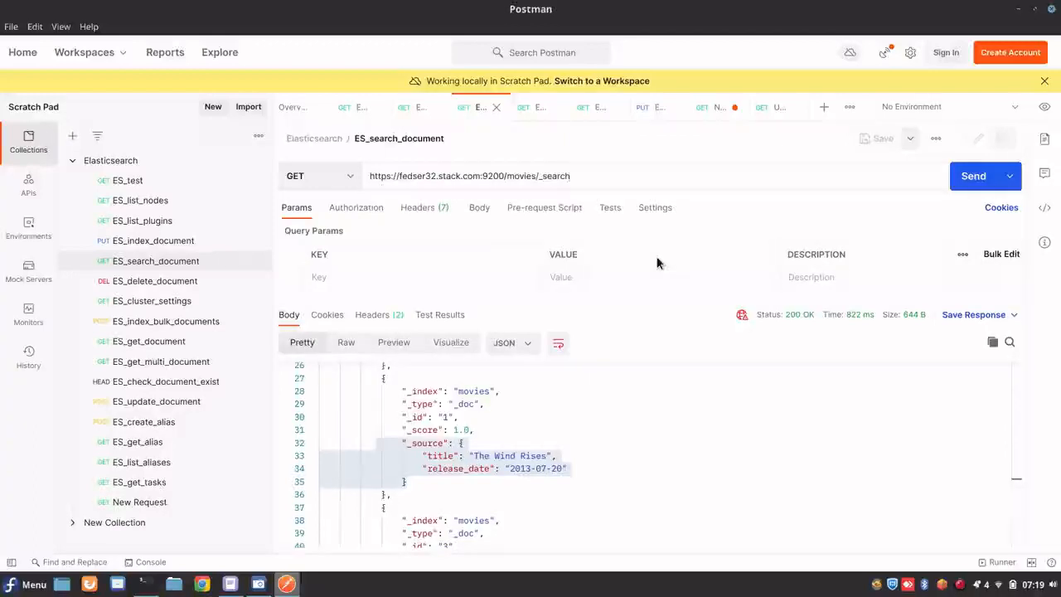
type("?")
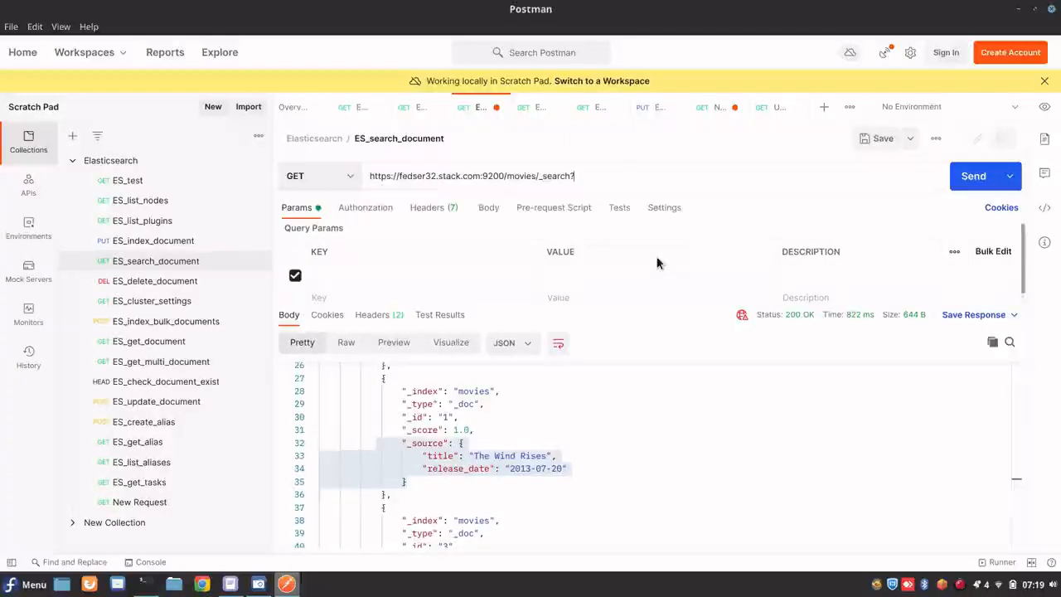
type("q=")
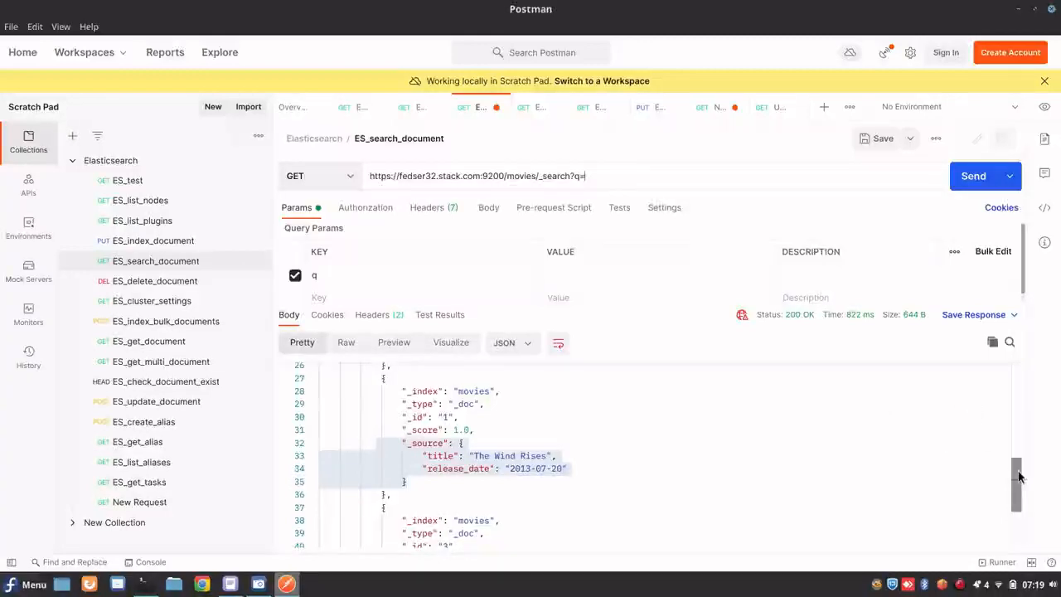
left_click_drag(1013, 475, 1019, 437)
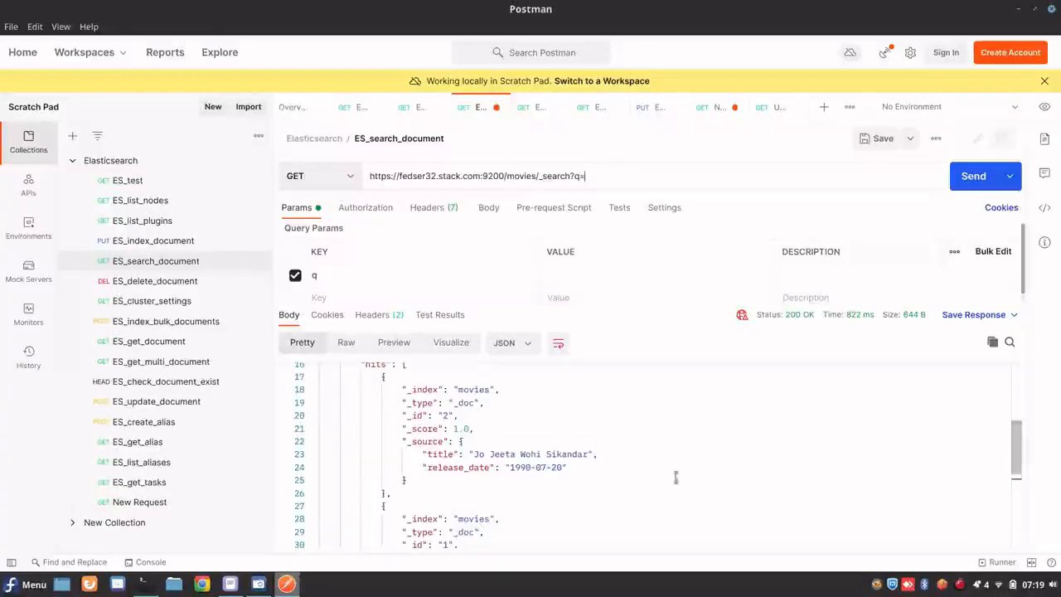
double_click(580, 454)
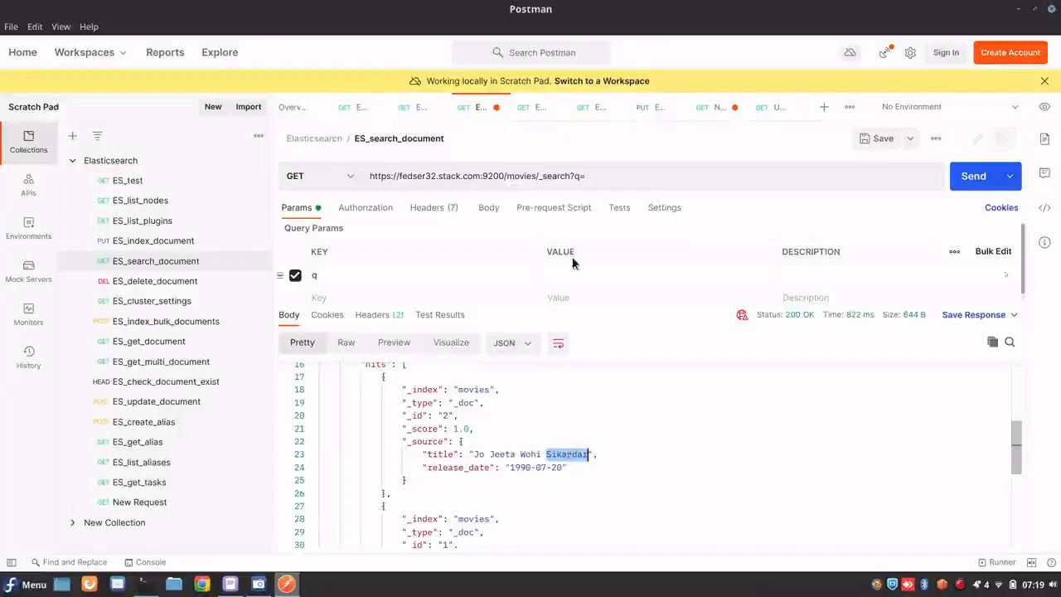
left_click(590, 177)
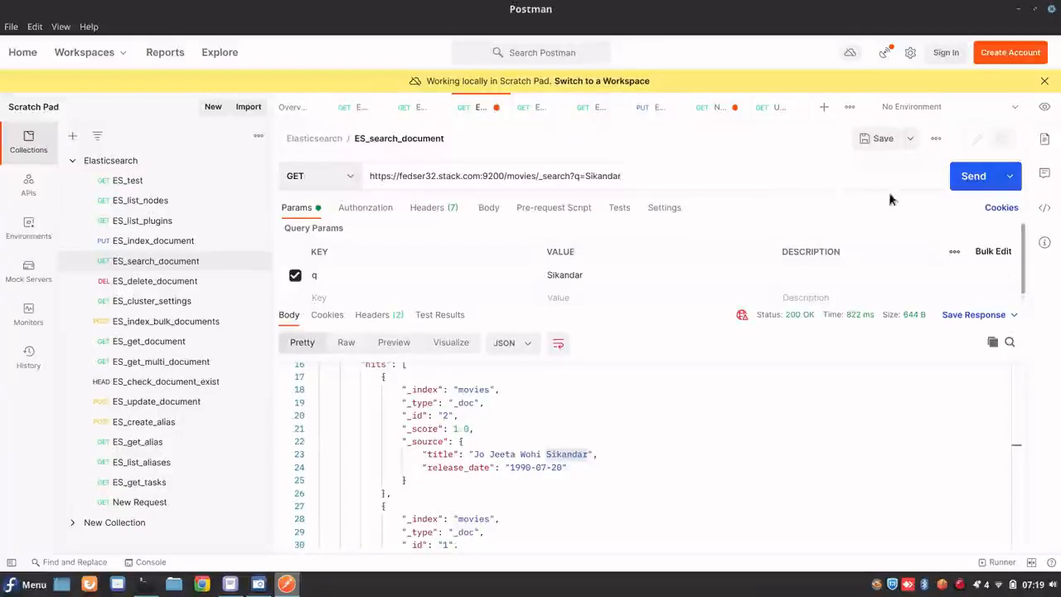
left_click(973, 176)
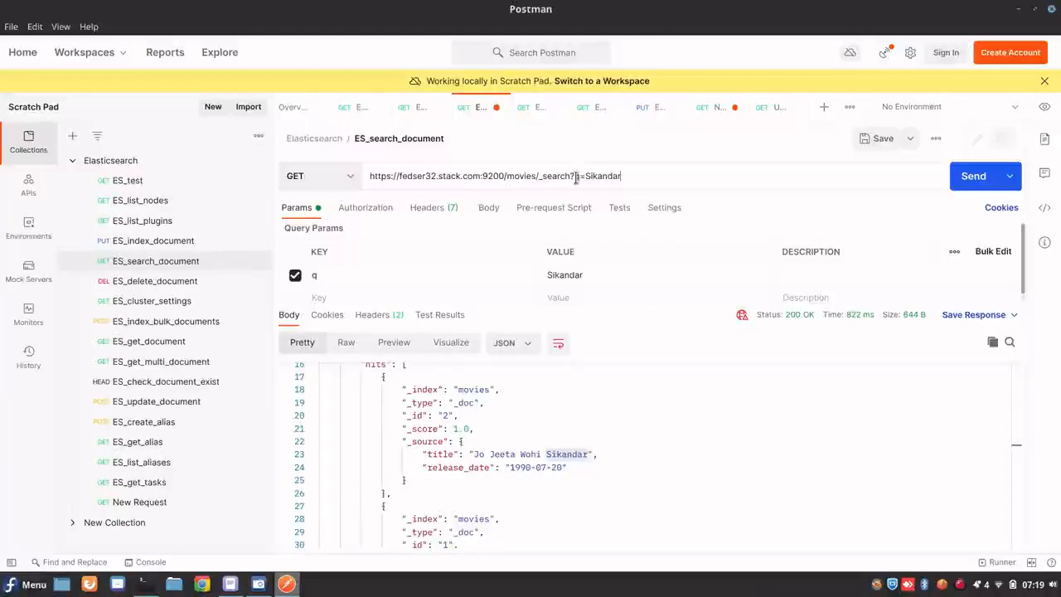
- Examine the q=Sikandar query string in the URL and its matching key and value among the query parameters
left_click_drag(574, 177, 622, 176)
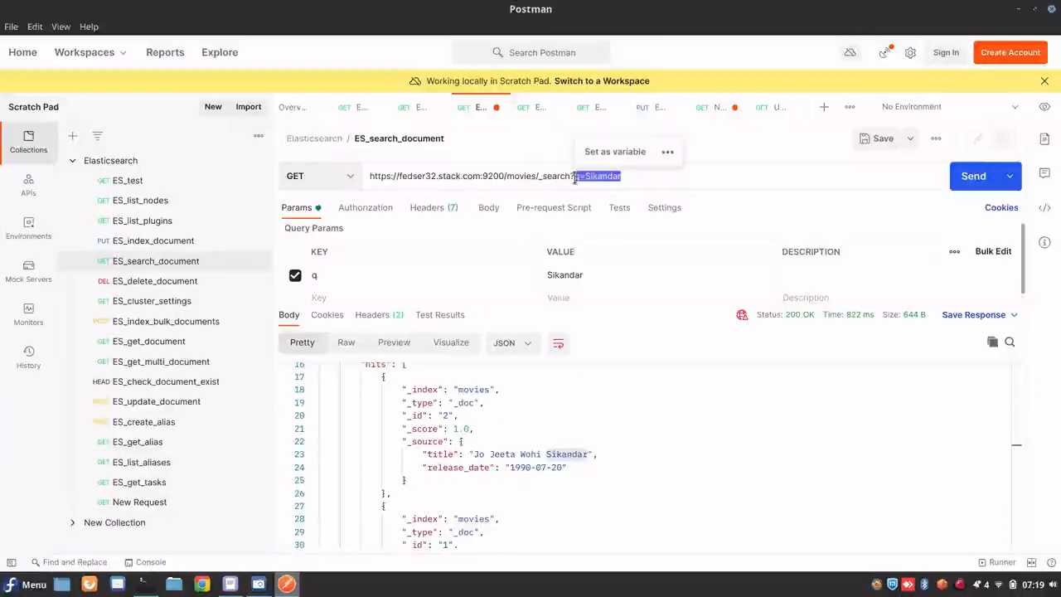
left_click_drag(573, 178, 617, 182)
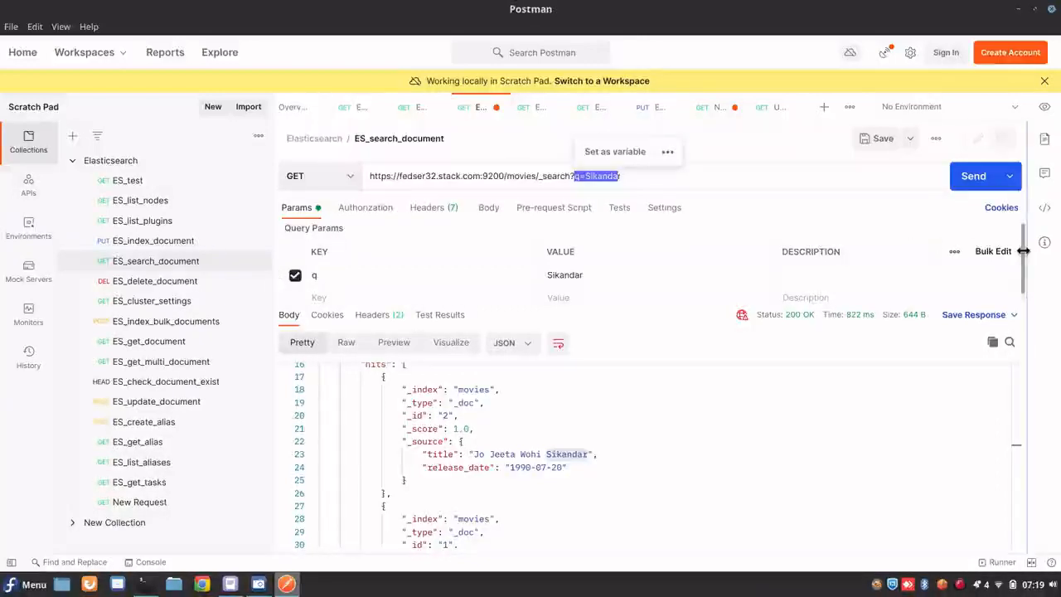
left_click_drag(1025, 249, 1024, 289)
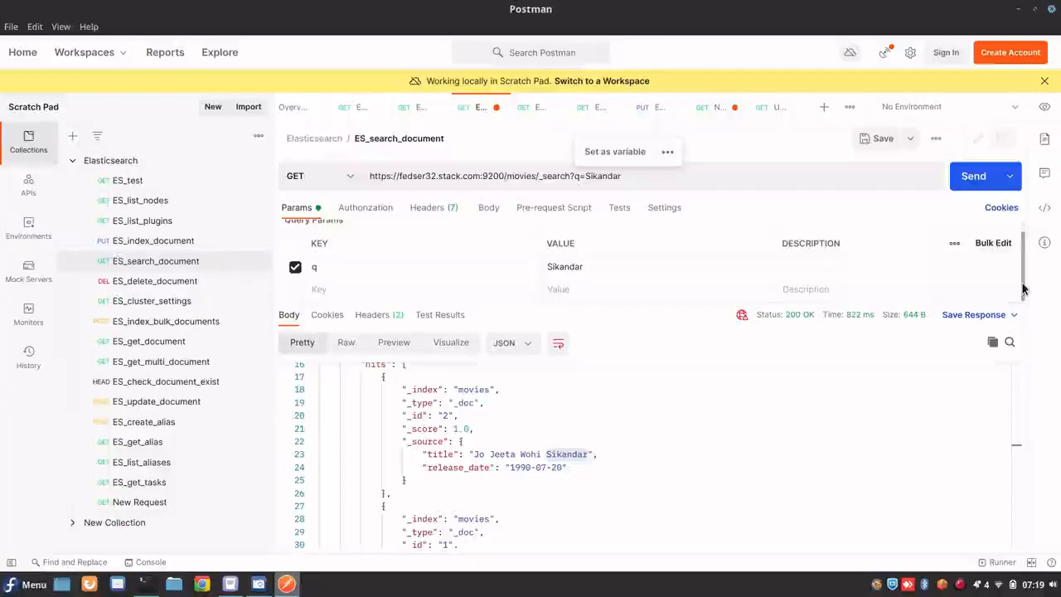
left_click(320, 291)
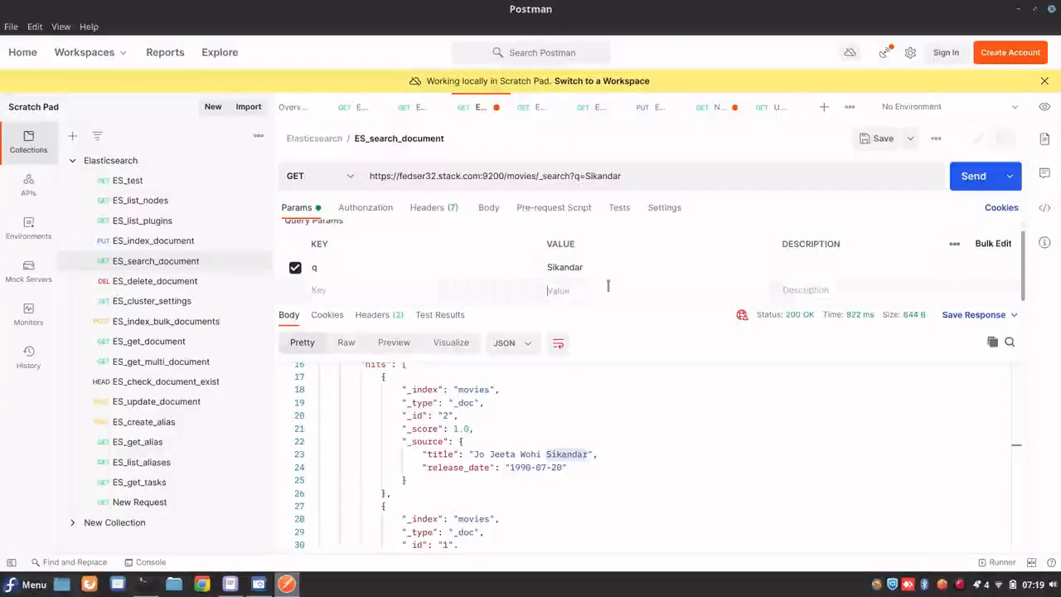
left_click(811, 291)
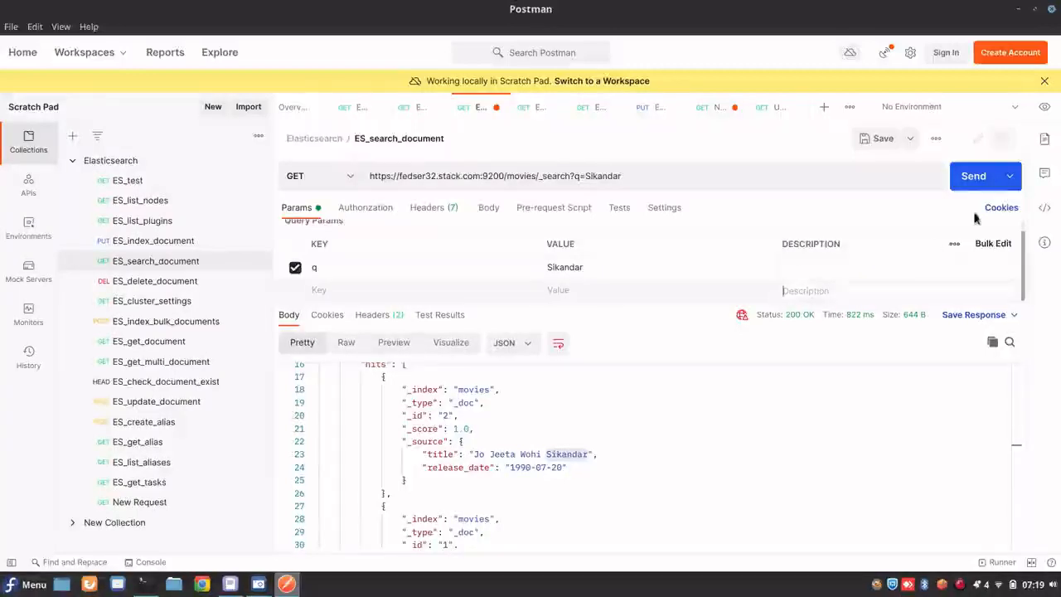
- Send the movies/_search?q=Sikandar request and review the total hits value and the title of the returned document
left_click(975, 177)
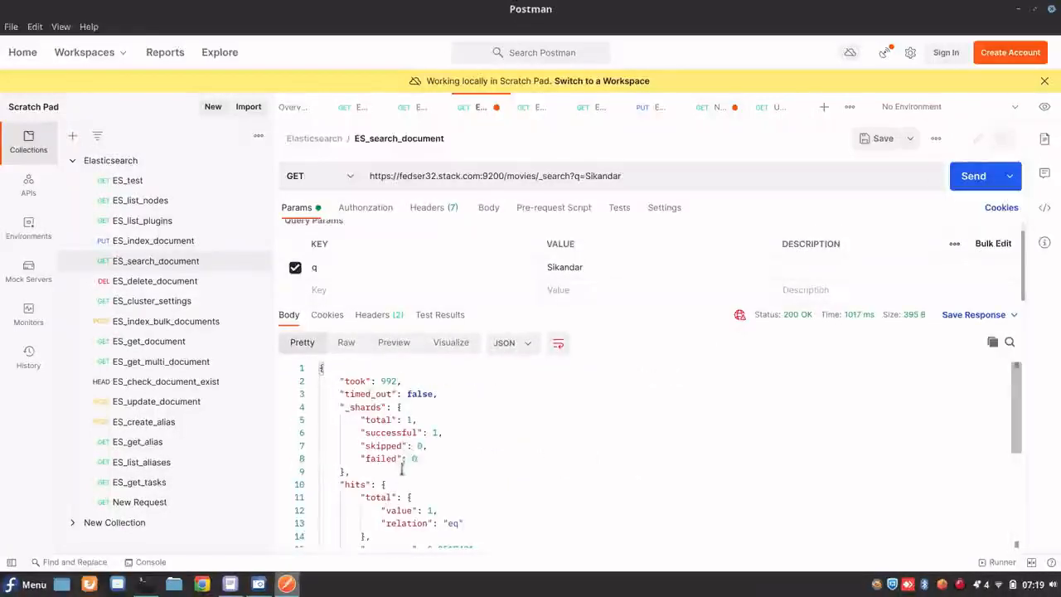
left_click_drag(437, 512, 380, 510)
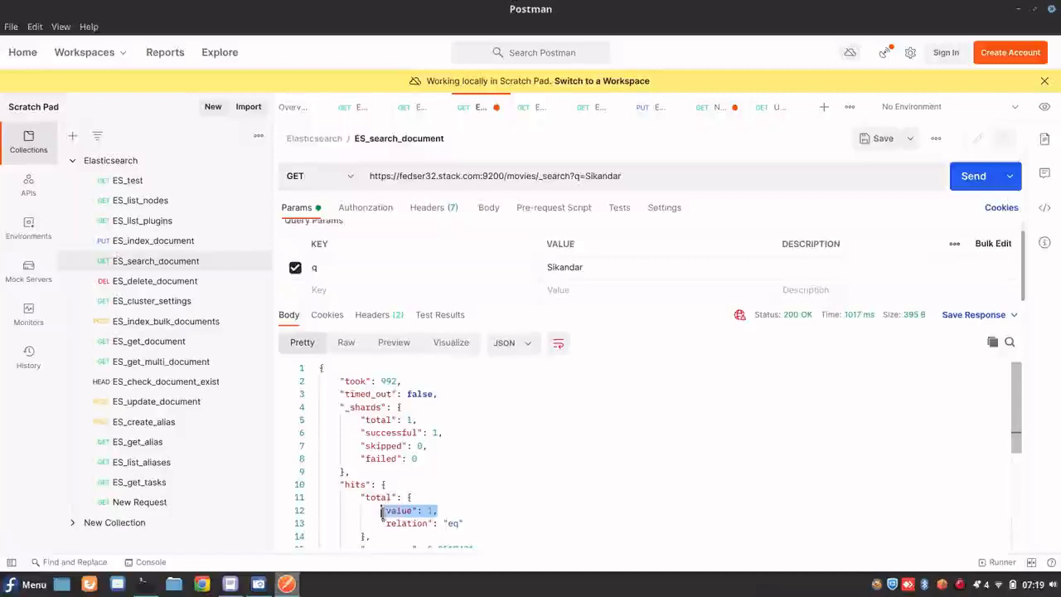
left_click(381, 510)
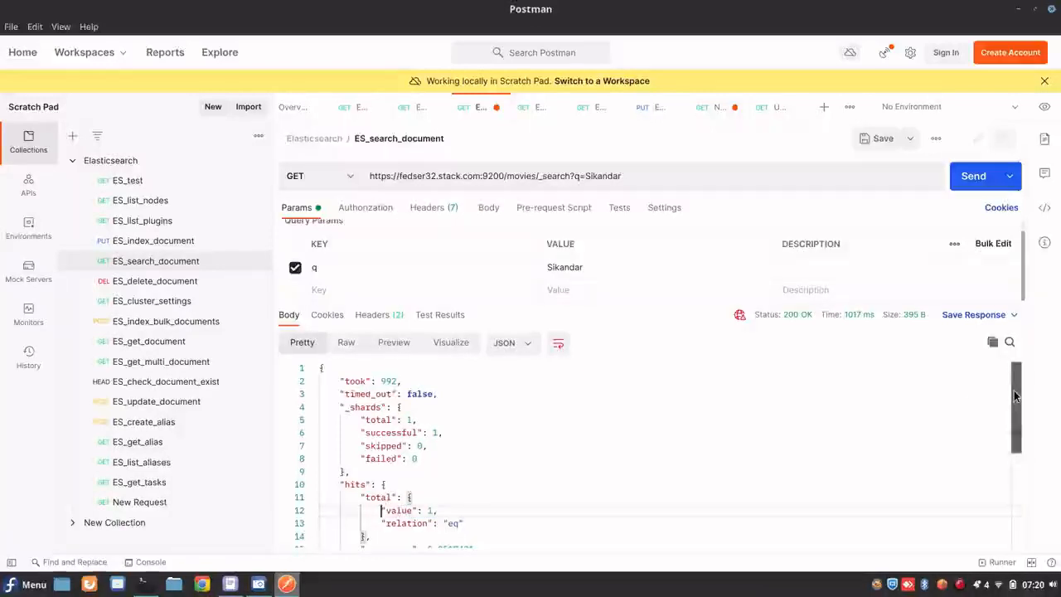
left_click_drag(1014, 390, 1012, 489)
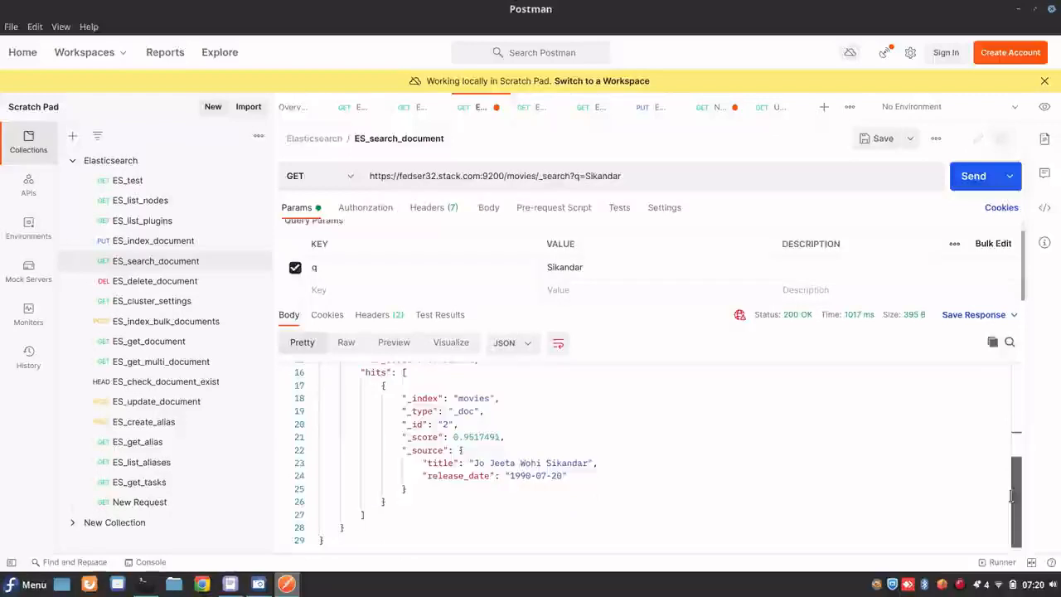
left_click_drag(422, 463, 598, 463)
left_click(598, 463)
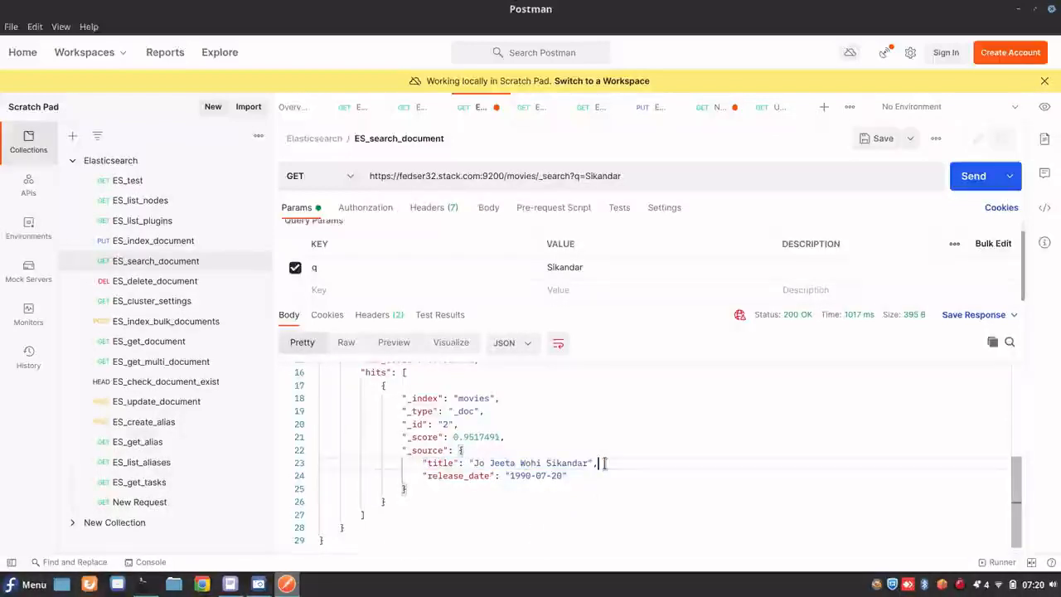
left_click(521, 463)
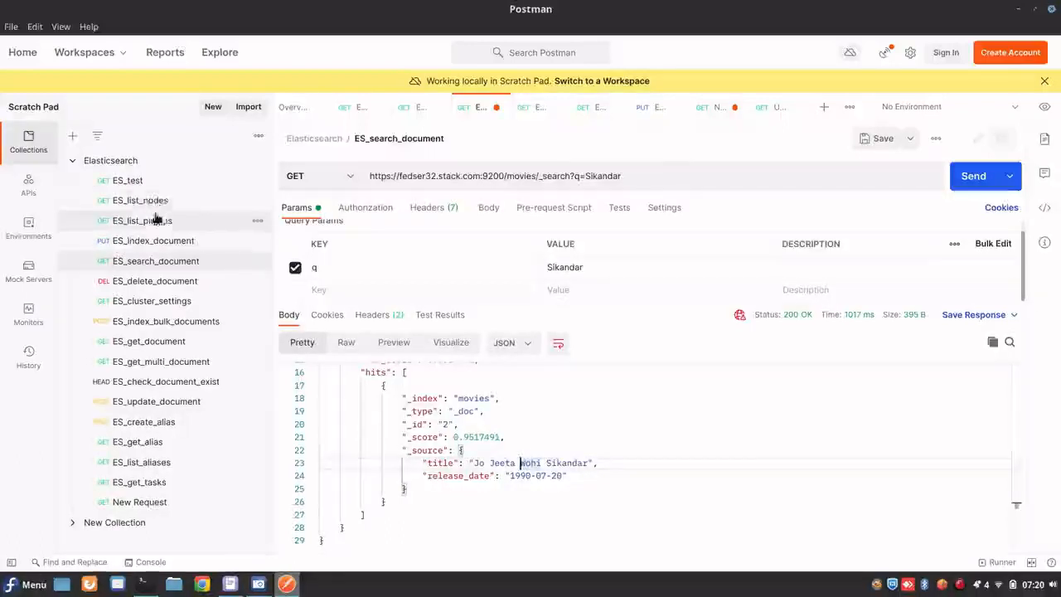
- Open the ES_delete_document request, change the document ID in its URL to 3 and send the DELETE for movies/_doc/3
left_click(159, 282)
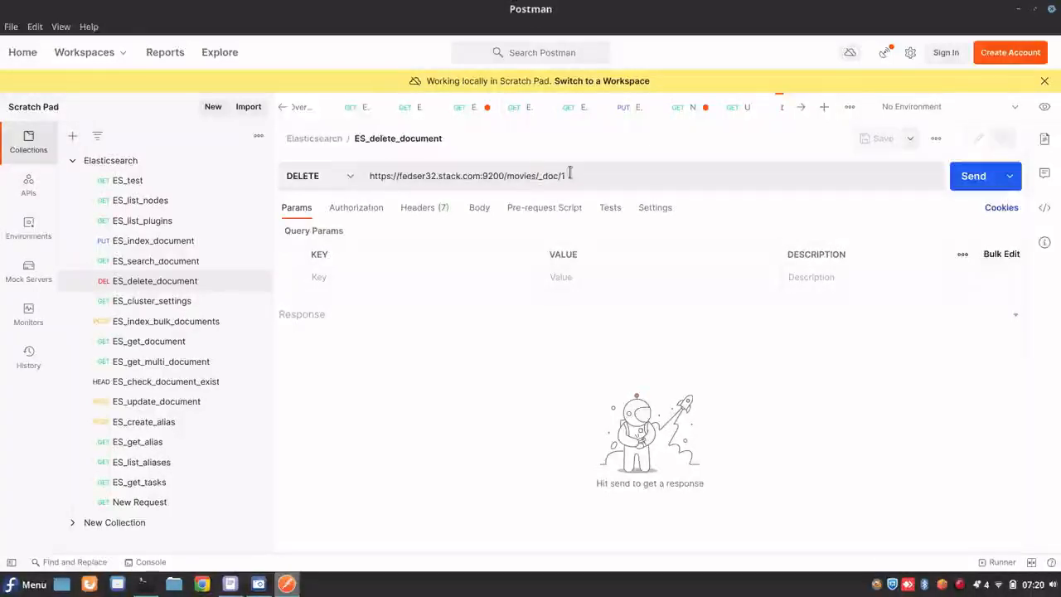
mouse_move(572, 175)
left_mouse_down()
mouse_move(540, 170)
mouse_move(575, 175)
left_mouse_up()
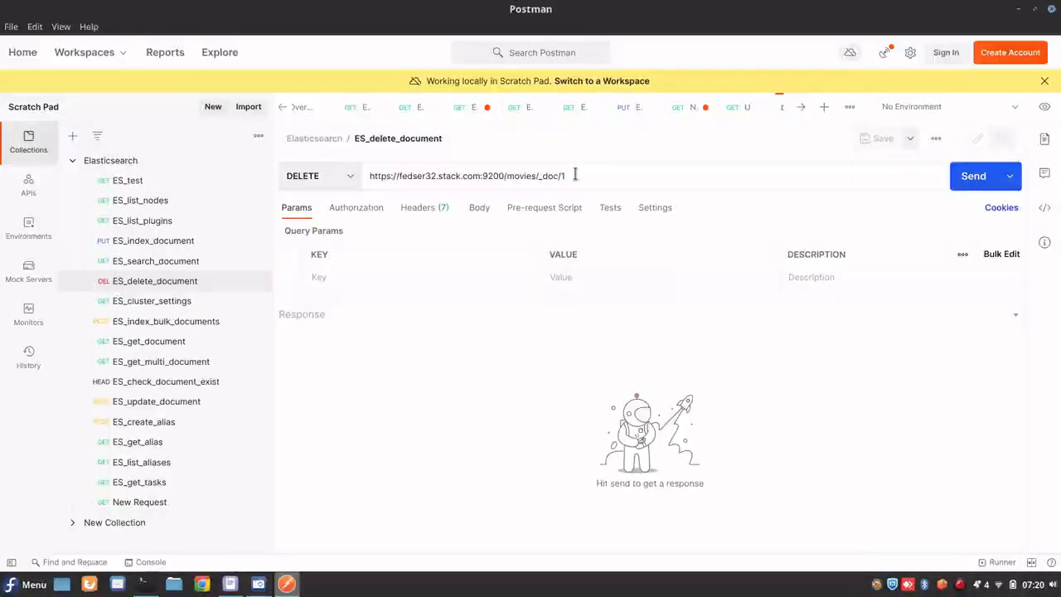
key("BackSpace")
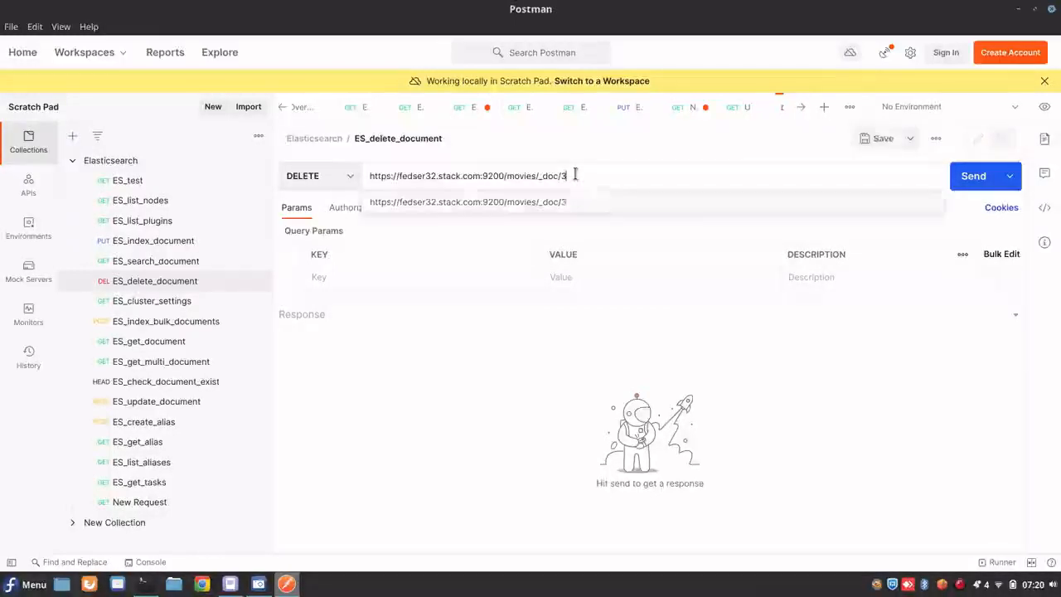
type("3")
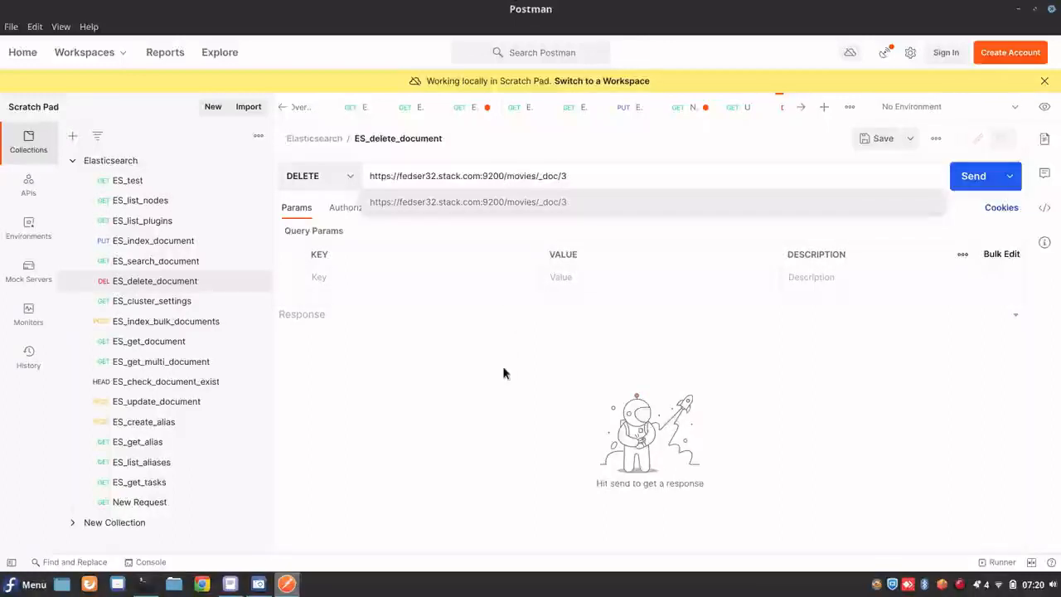
left_click(506, 365)
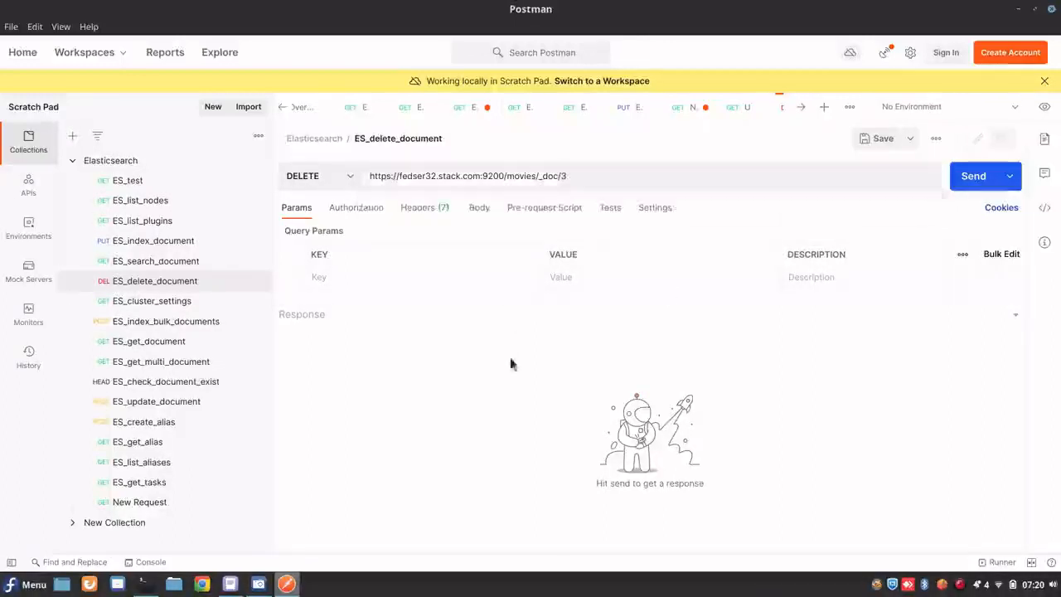
left_click(968, 181)
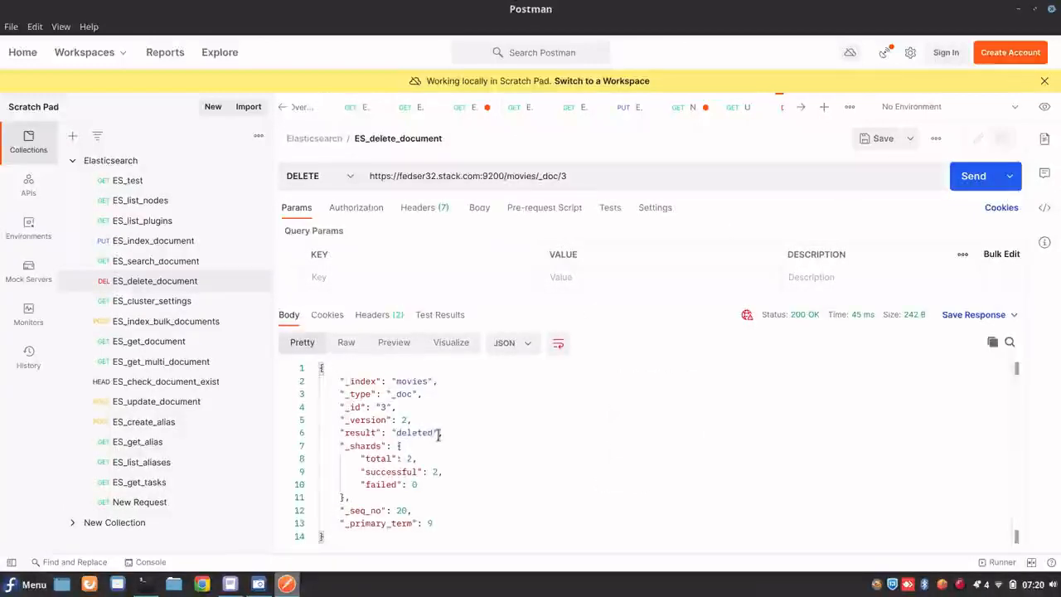
- Examine the result and _shards fields in the response to the DELETE request
left_click_drag(441, 433, 347, 432)
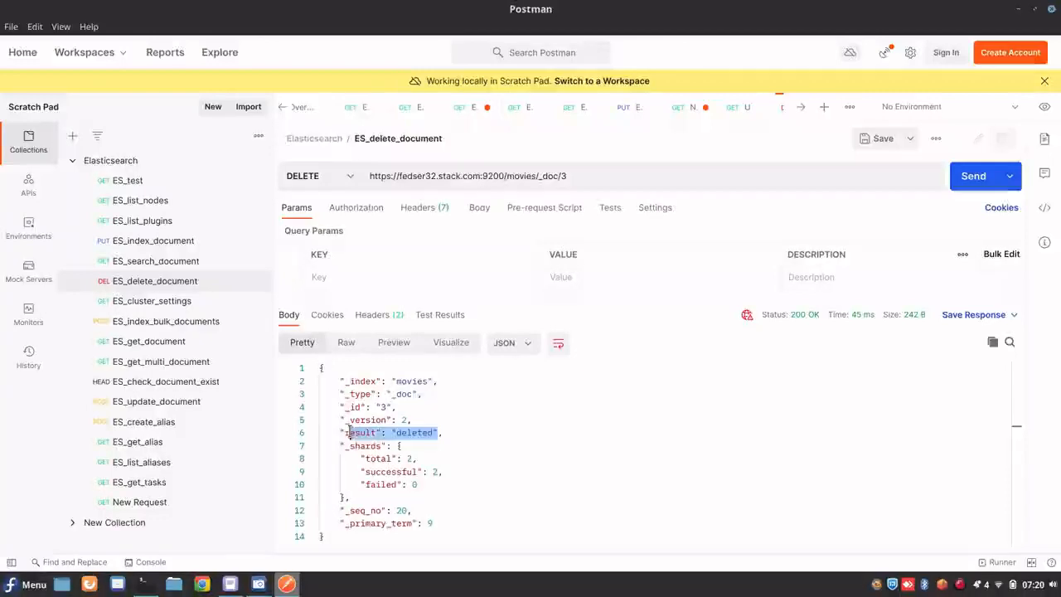
left_click(412, 487)
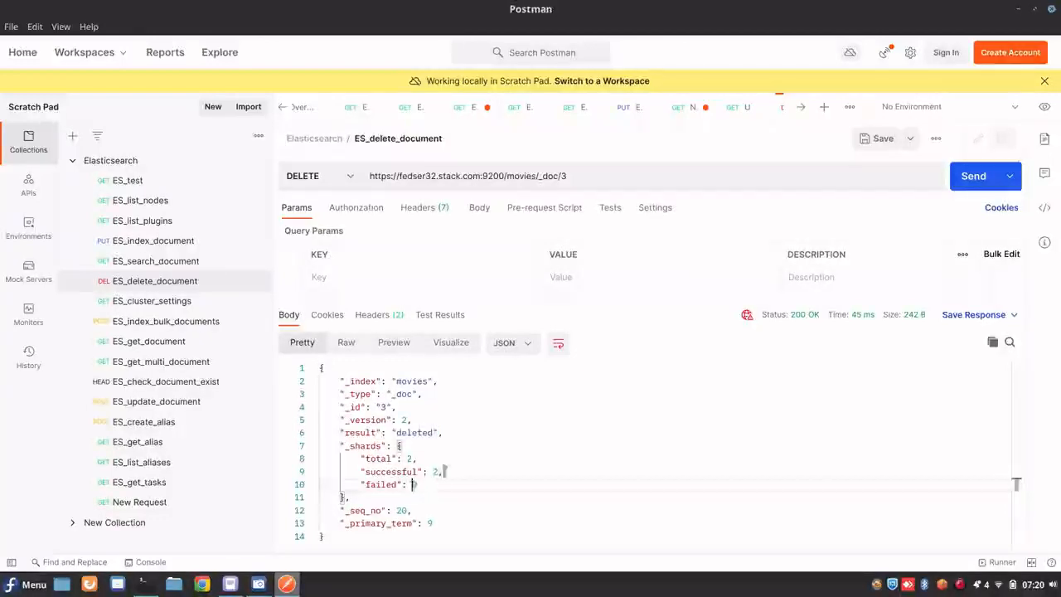
left_click(396, 471)
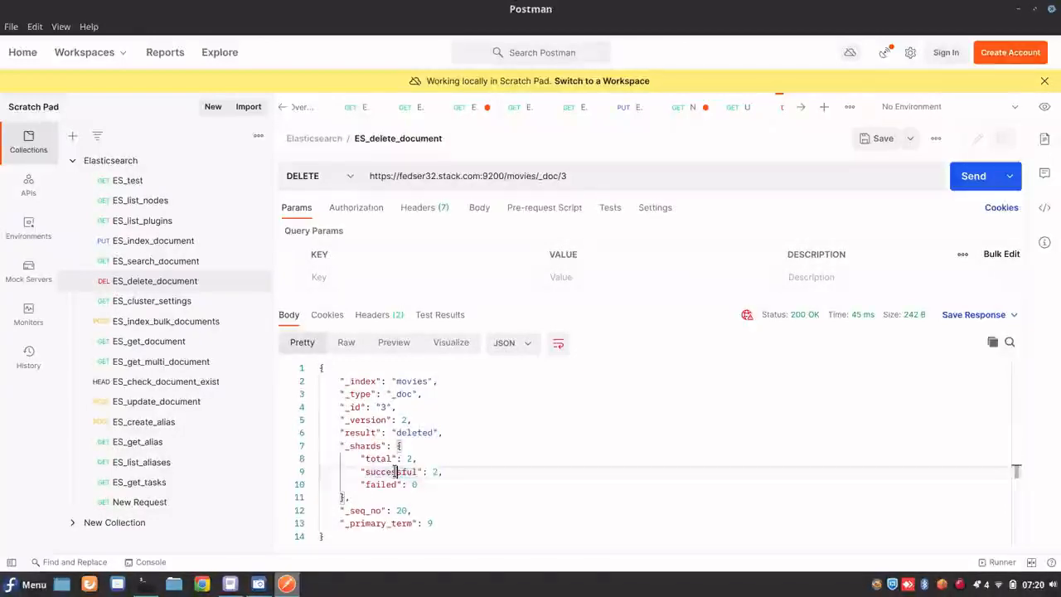
key("Down")
key("Down")
key("Down")
key("Down")
key("Down")
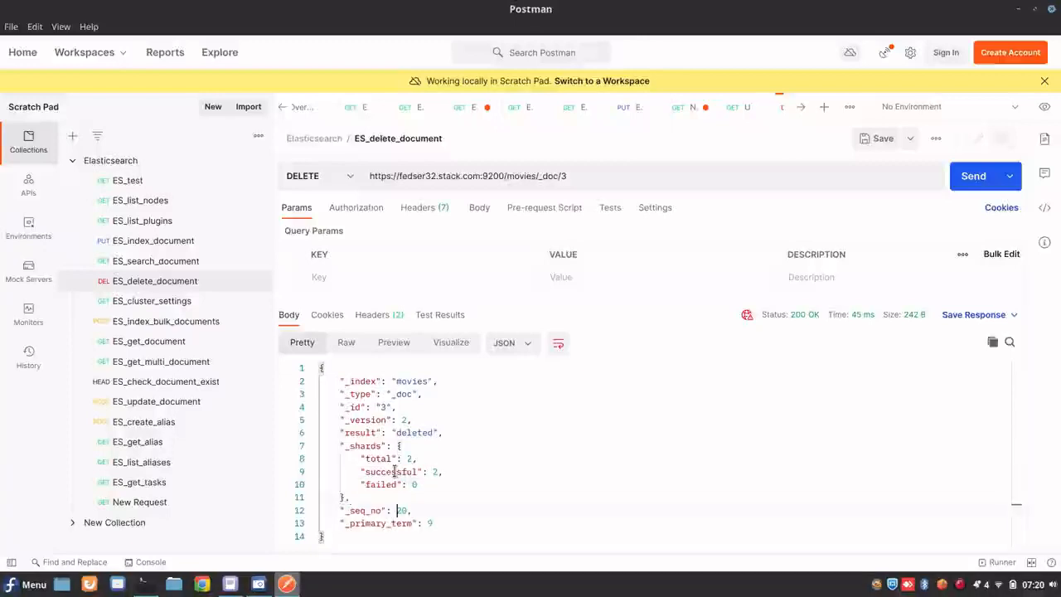
key("Up")
key("Up")
key("Up")
key("Up")
key("Up")
key("Up")
key("Up")
key("Up")
key("Up")
key("Up")
key("Up")
key("Up")
key("Up")
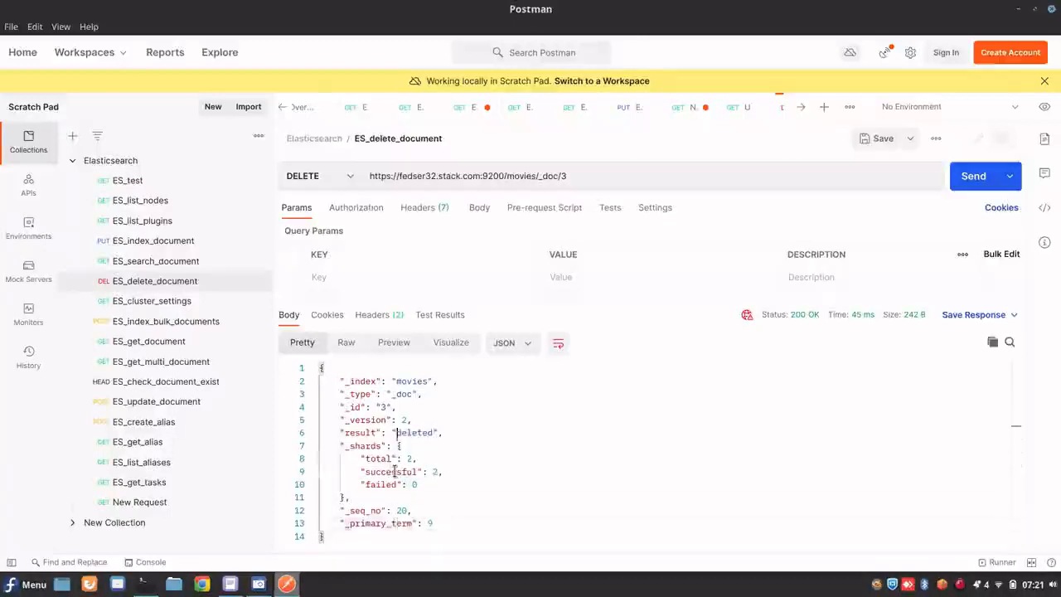
- Return to the ES_search_document request and remove ?q=Sikandar so its URL ends in movies/_search
left_click(151, 262)
double_click(654, 173)
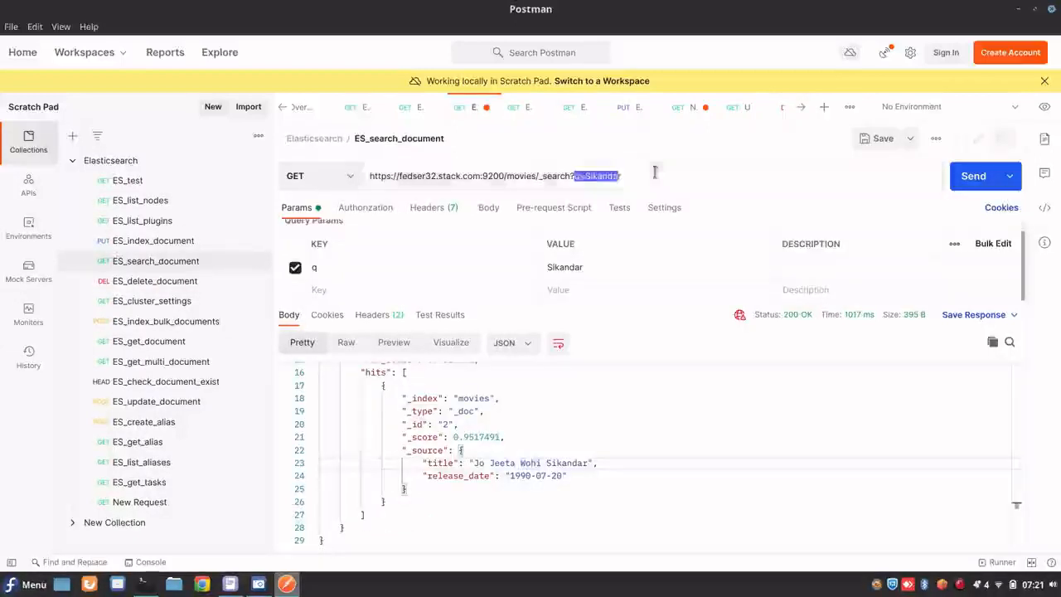
left_click(655, 173)
key("BackSpace")
key("BackSpace")
key("BackSpace")
key("BackSpace")
key("BackSpace")
key("BackSpace")
key("BackSpace")
key("BackSpace")
key("BackSpace")
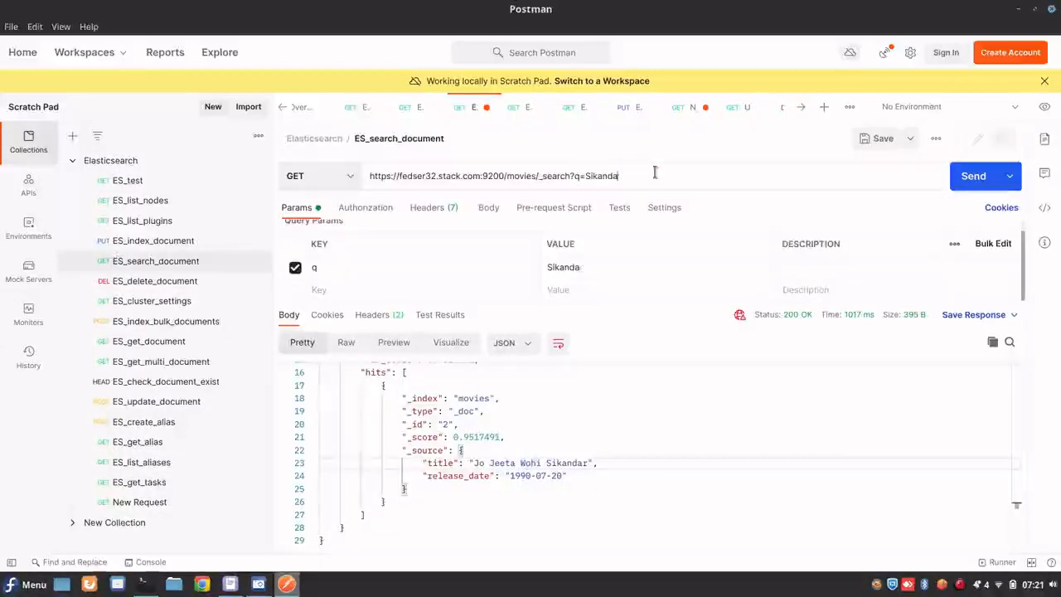
key("BackSpace")
key("BackSpace")
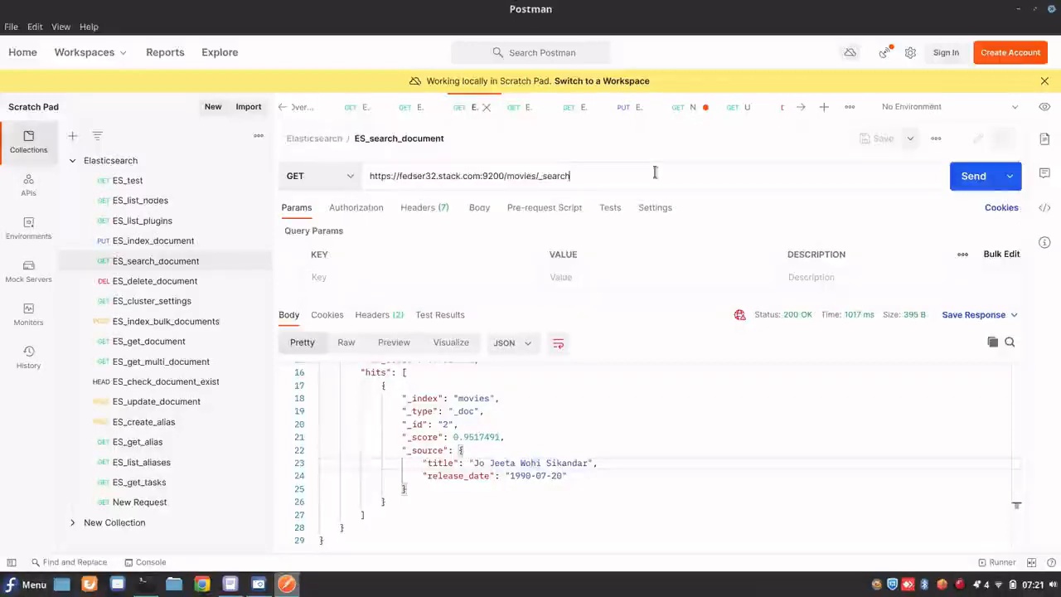
- Send the unfiltered movies/_search request and review the hits to check which documents remain after the deletion
left_click(990, 177)
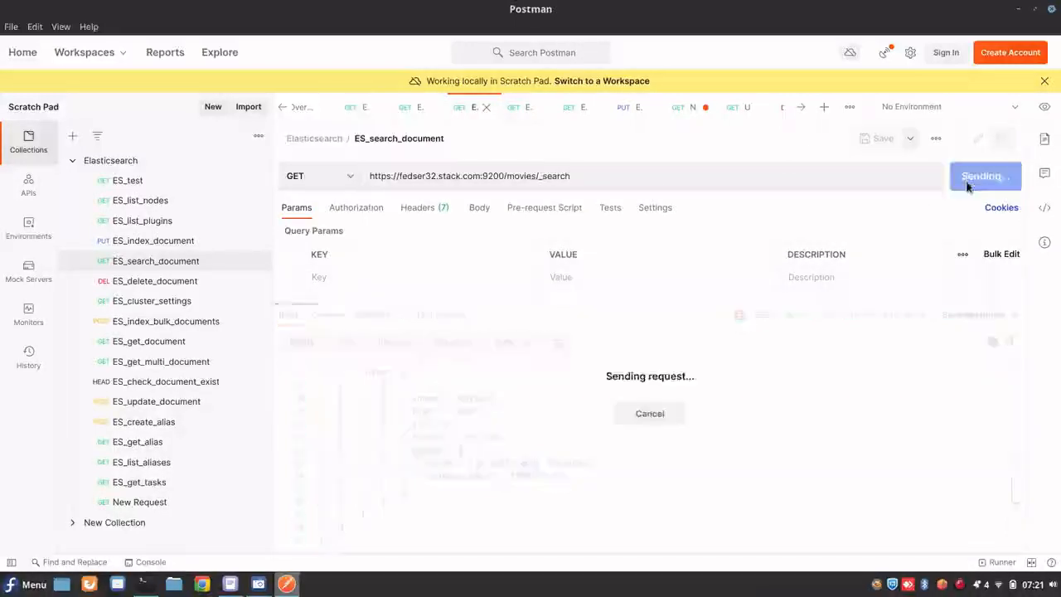
left_click(489, 489)
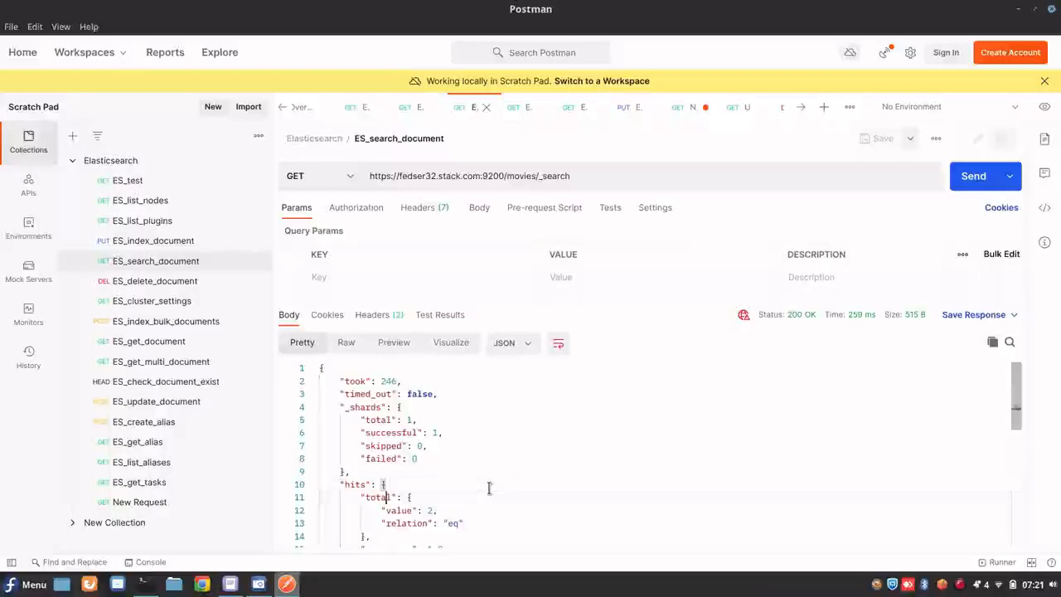
key("Down")
key("Down")
key("Down")
key("Down")
key("Down")
key("Down")
key("Down")
key("Down")
key("Down")
key("Down")
key("Down")
key("Down")
key("Down")
key("Down")
key("Down")
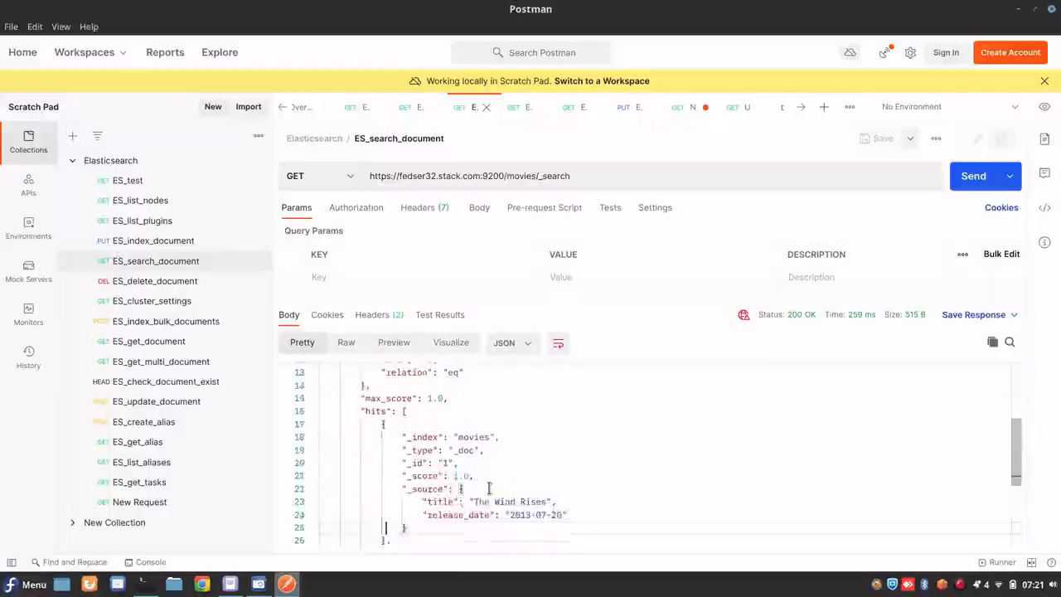
- Examine the remaining hits in the movies/_search response, checking each document's _id, title and release_date
key("Down")
key("Down")
key("Down")
key("Down")
key("Down")
key("Down")
key("Down")
key("Down")
key("Down")
key("Down")
key("Down")
key("Down")
key("Down")
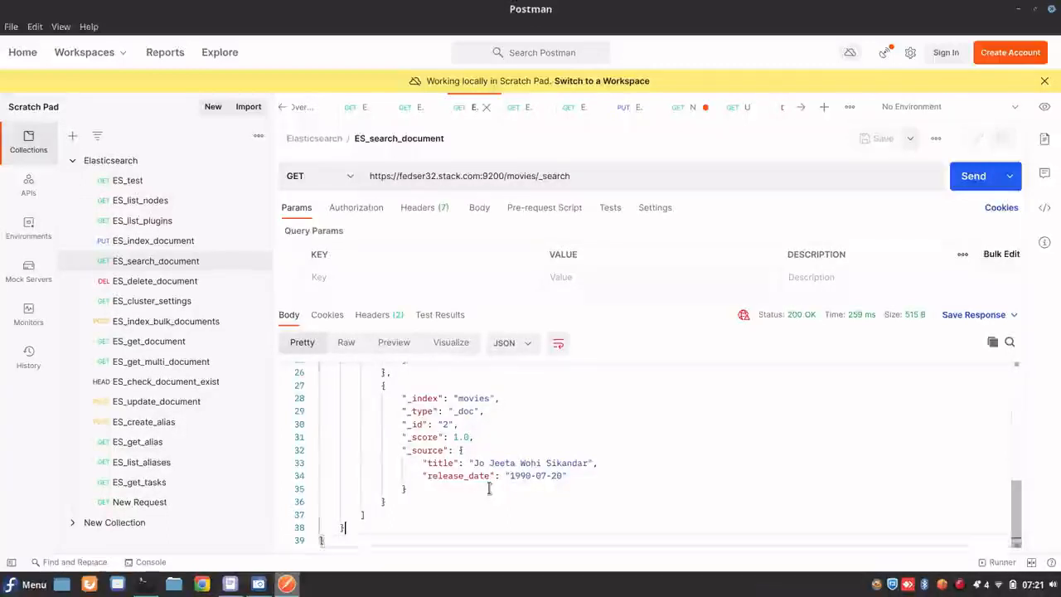
key("Up")
key("Up")
key("Up")
key("Up")
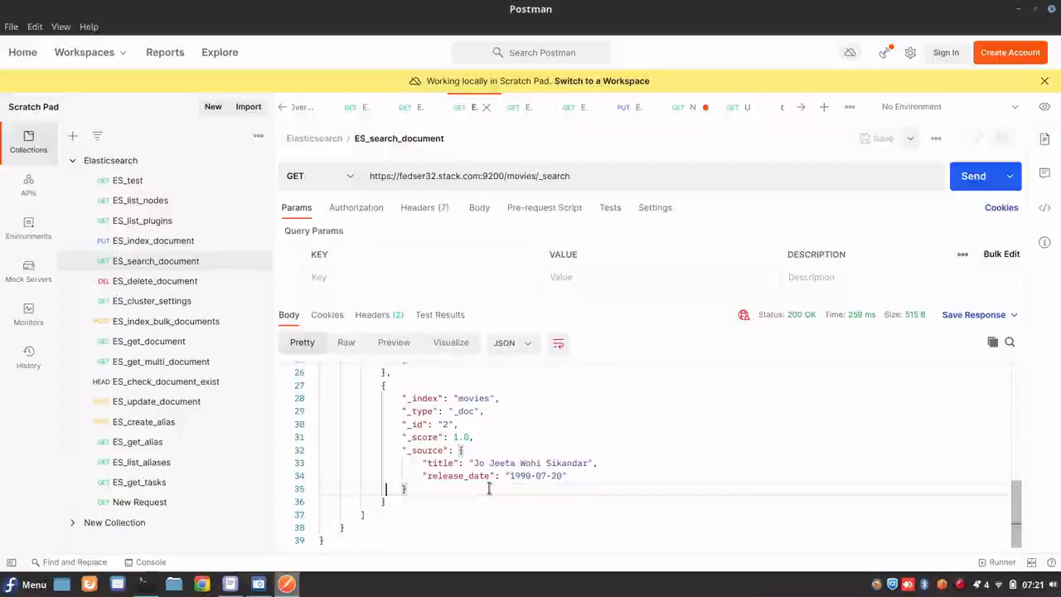
key("Up")
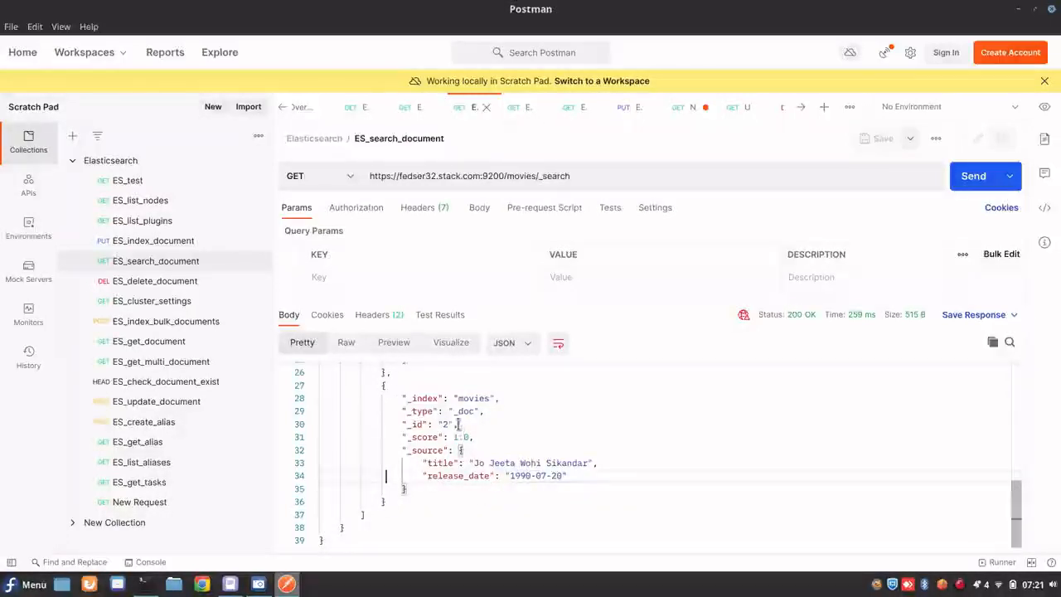
left_click(457, 424)
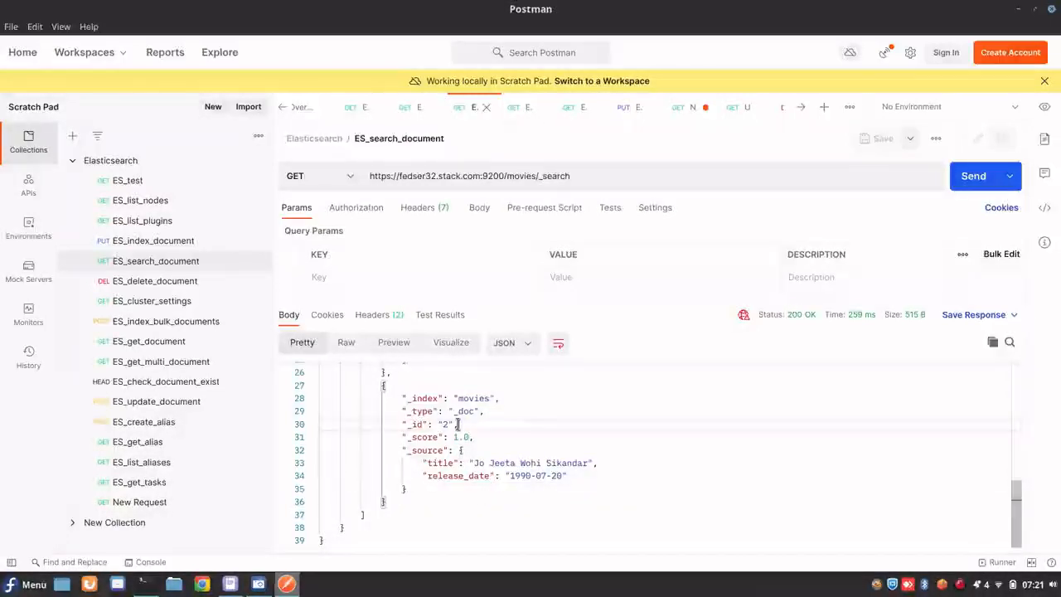
left_click_drag(457, 424, 410, 424)
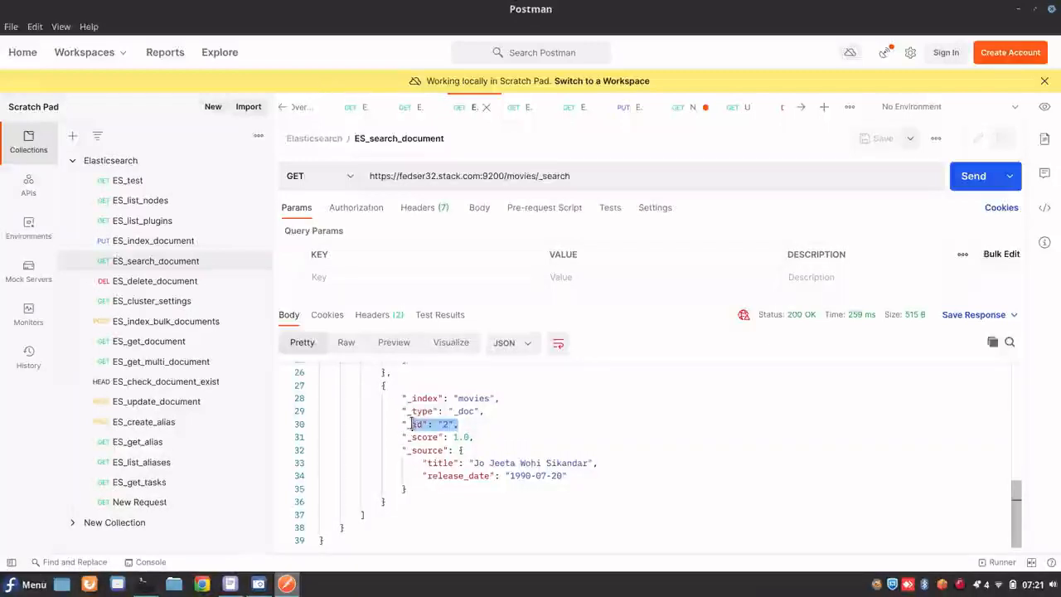
left_click(459, 424)
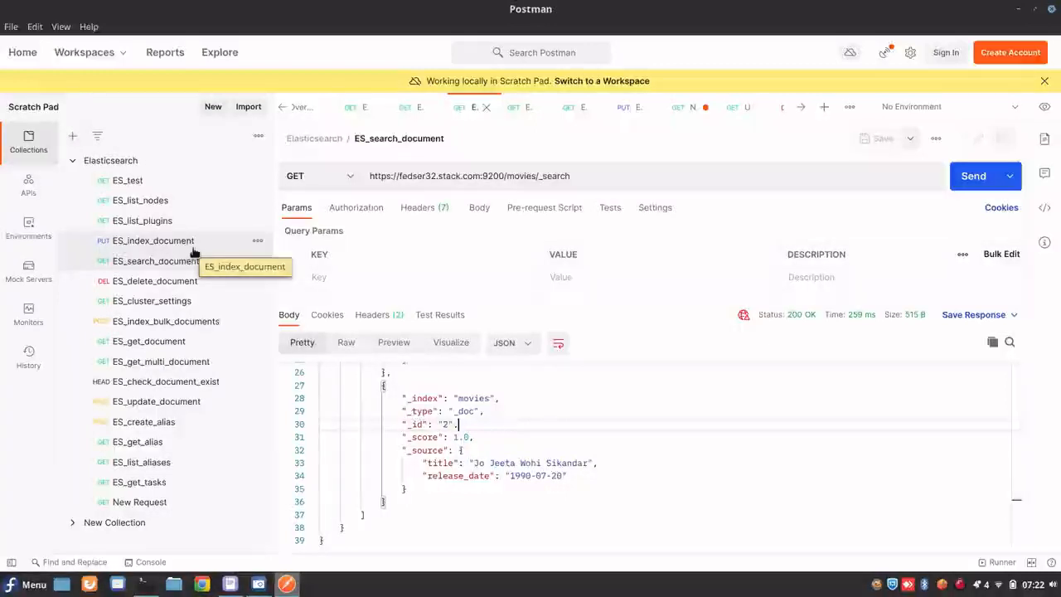
- Open the ES_cluster_settings request, send it and review the response together with the include_defaults=true query parameter
left_click(160, 303)
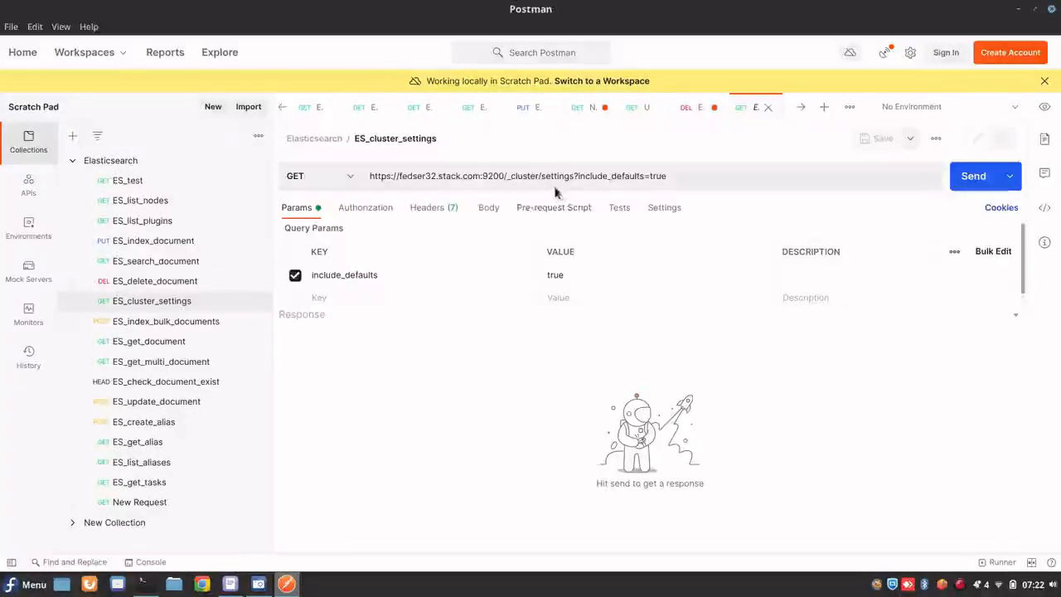
left_click(972, 190)
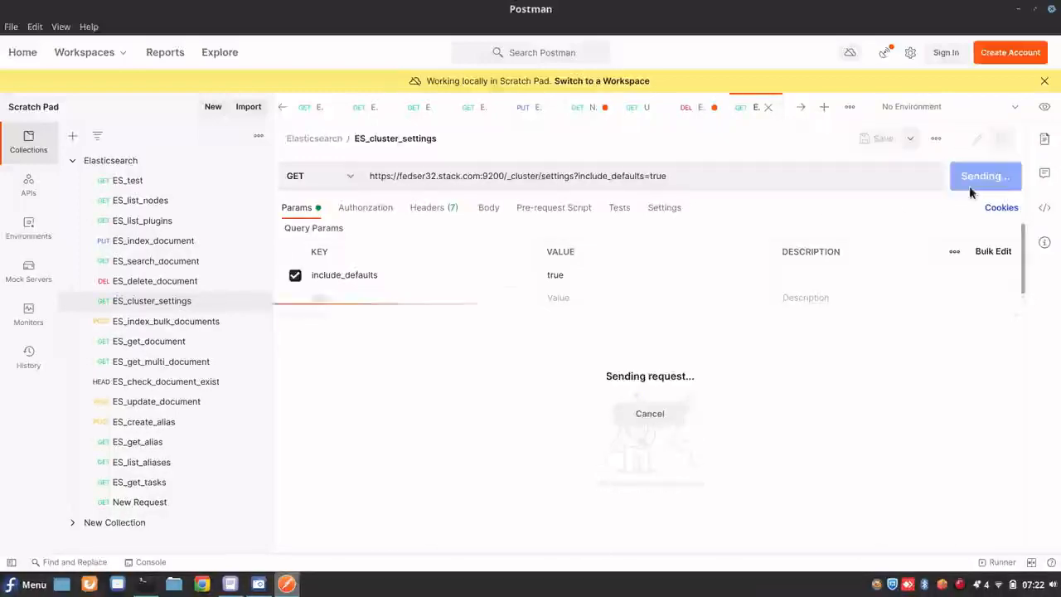
left_click(427, 472)
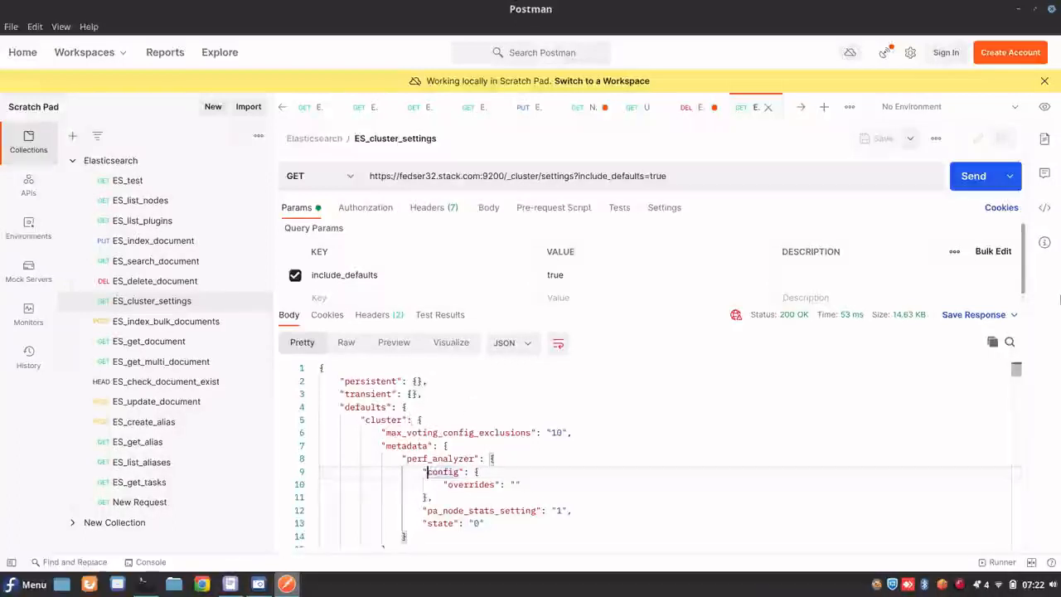
mouse_move(1018, 373)
left_mouse_down()
mouse_move(1010, 430)
mouse_move(1010, 368)
left_mouse_up()
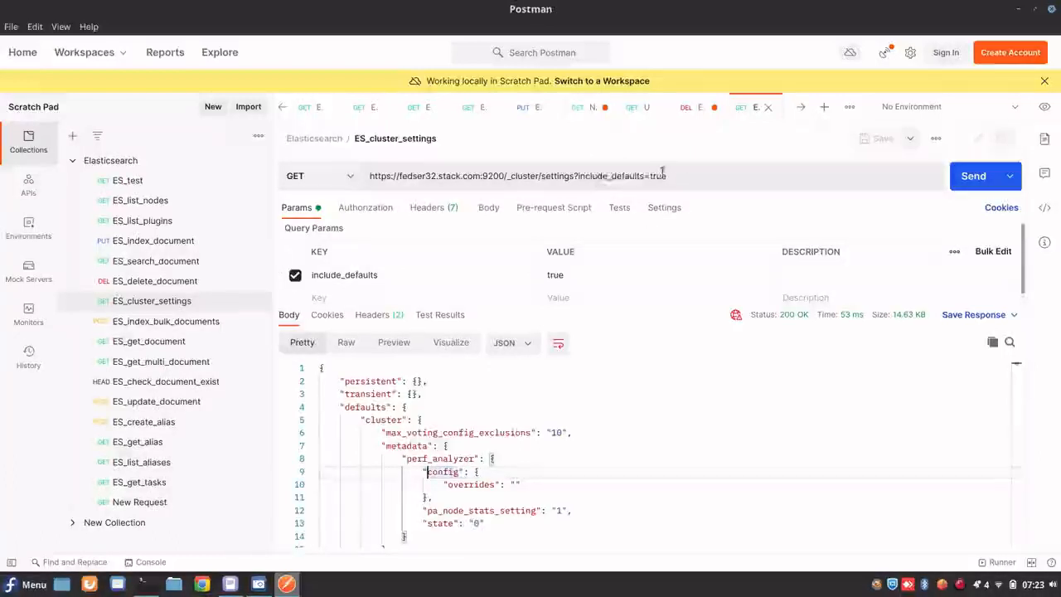
left_click_drag(668, 176, 574, 173)
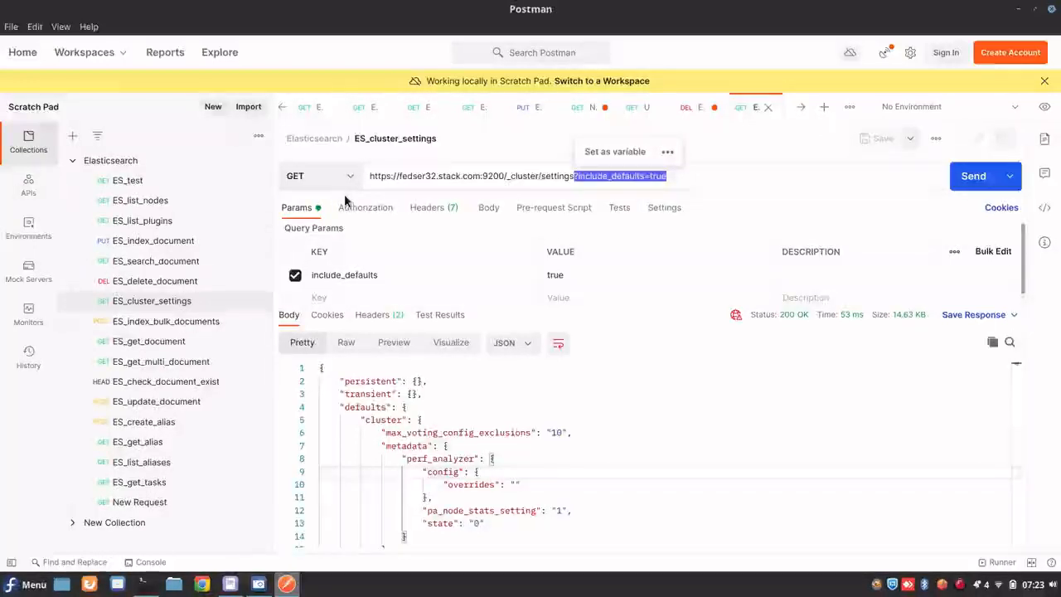
- Open the ES_index_bulk_documents request and check the data/_bulk endpoint in its URL
left_click(181, 330)
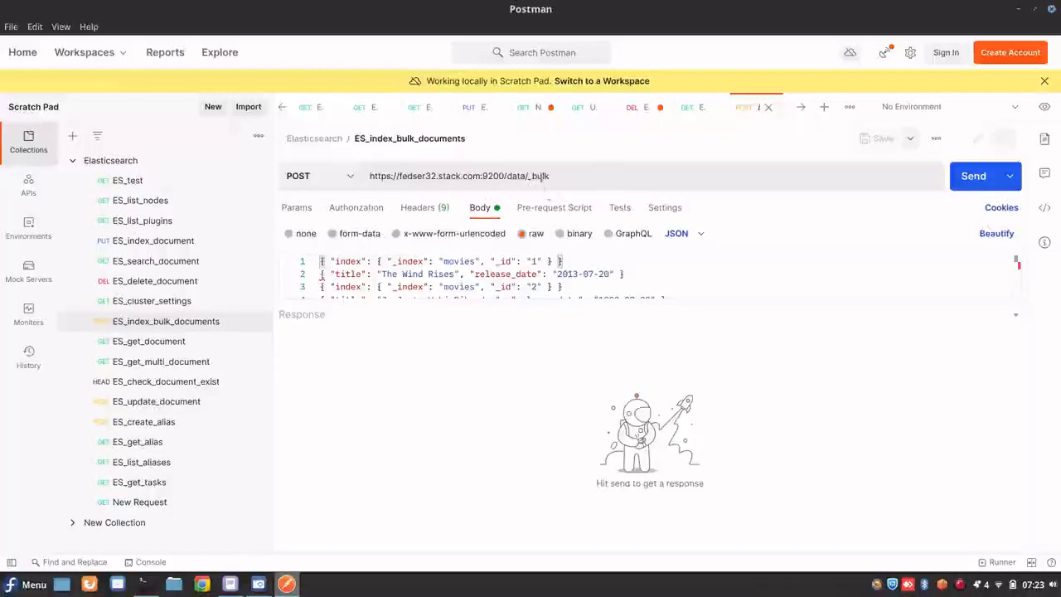
left_click(557, 175)
left_click_drag(623, 174, 504, 184)
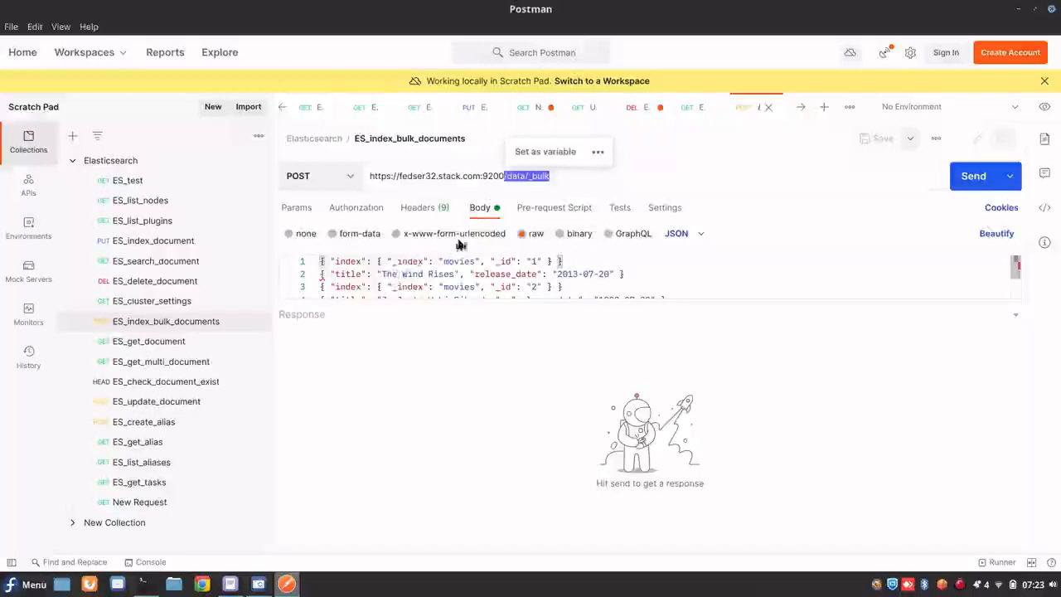
- Enlarge the request body area and examine the index action and document lines of the bulk JSON for movies 1 and 2
left_click(441, 278)
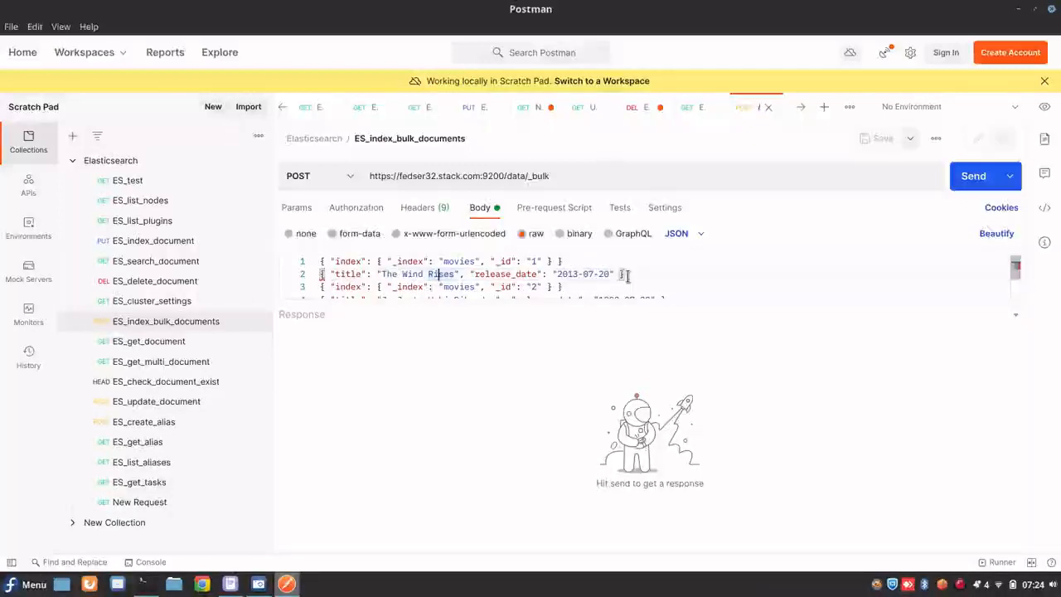
left_click_drag(626, 276, 359, 279)
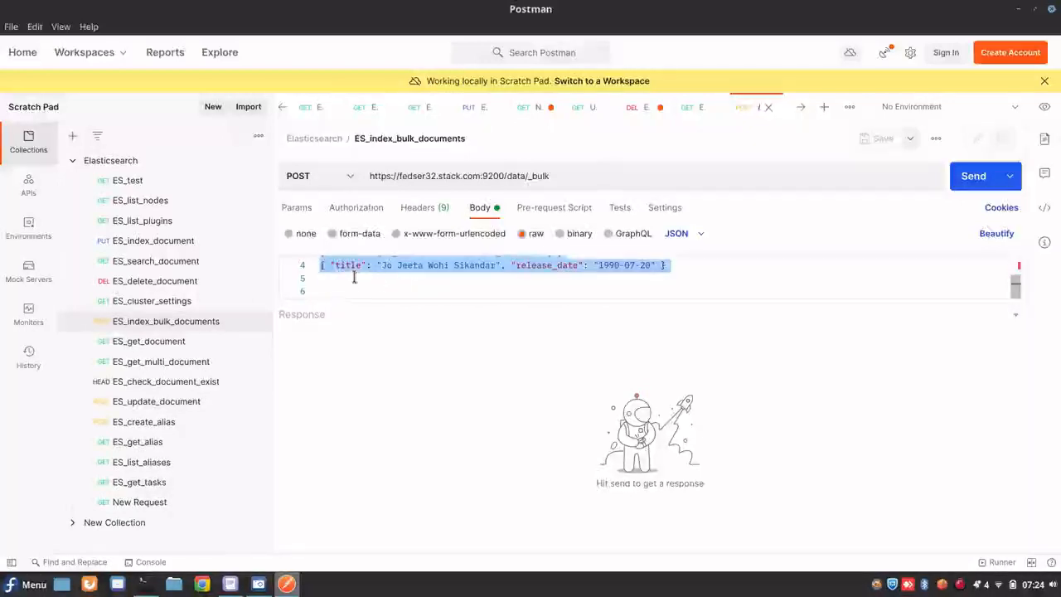
left_click(354, 277)
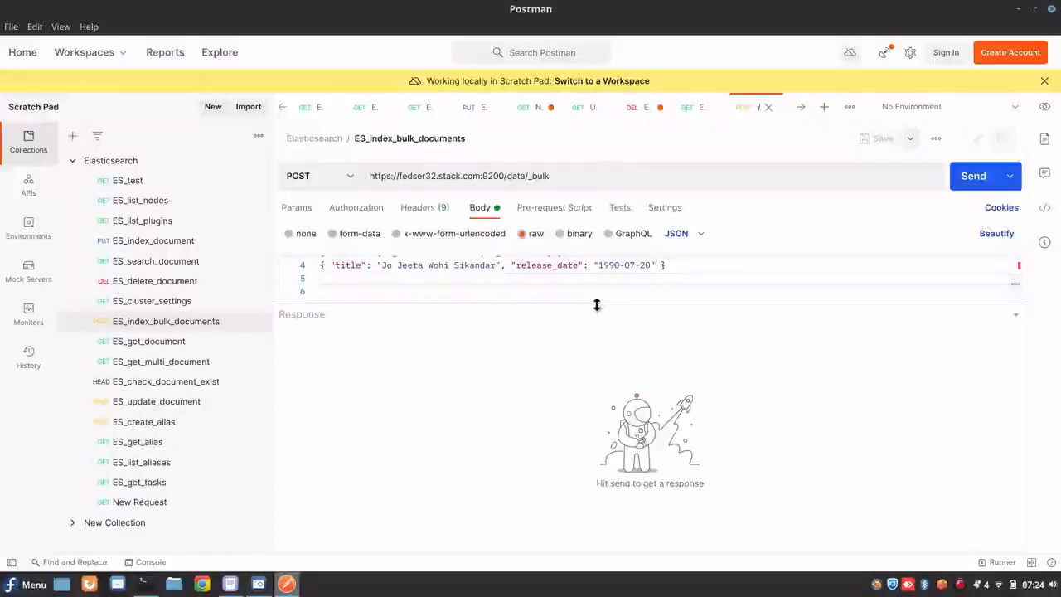
left_click_drag(597, 305, 597, 374)
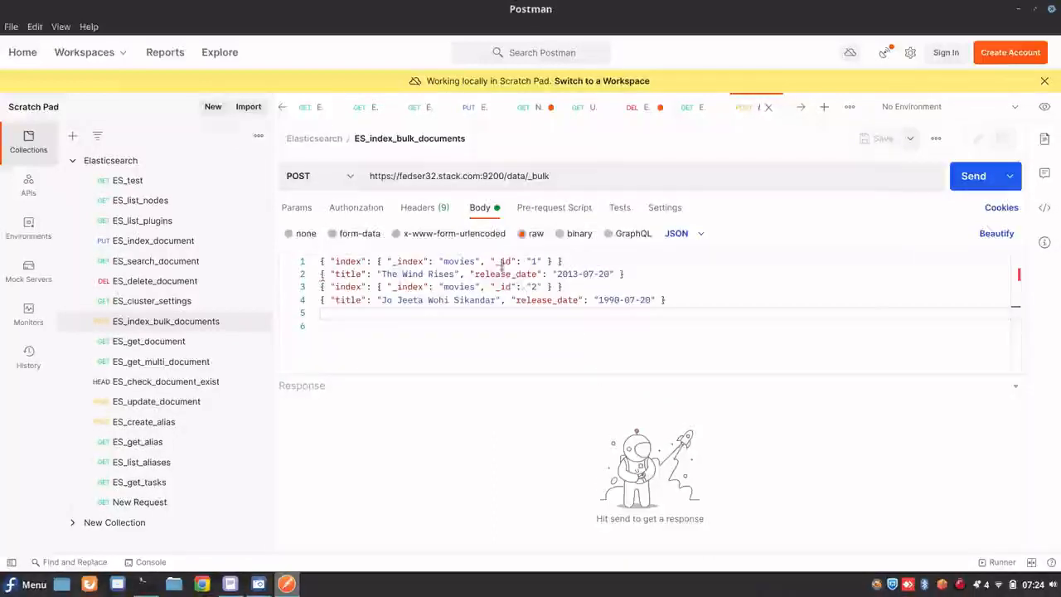
left_click_drag(563, 262, 320, 261)
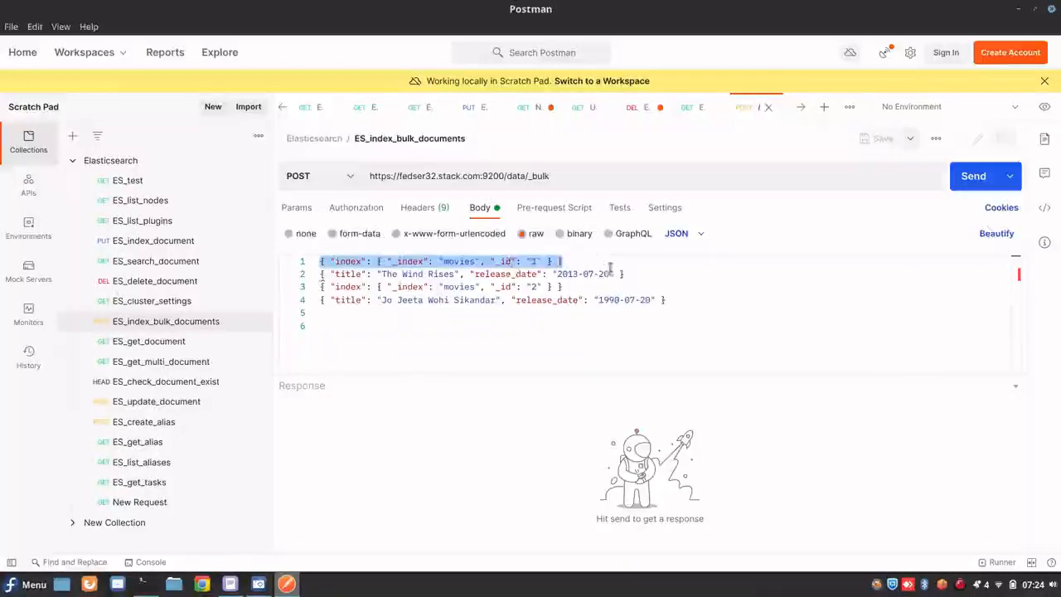
left_click_drag(632, 273, 509, 261)
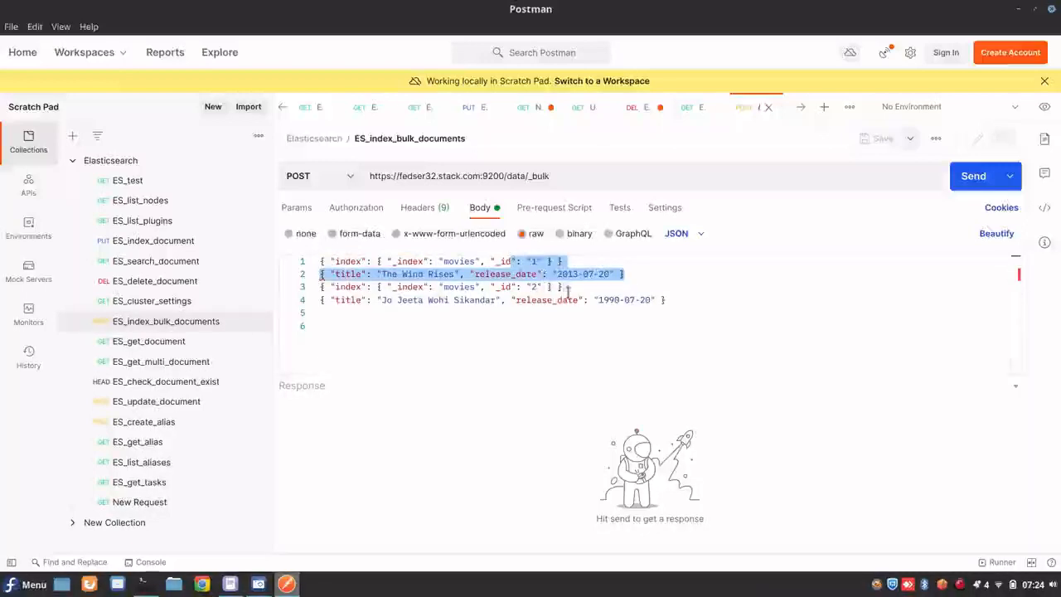
left_click_drag(571, 287, 438, 287)
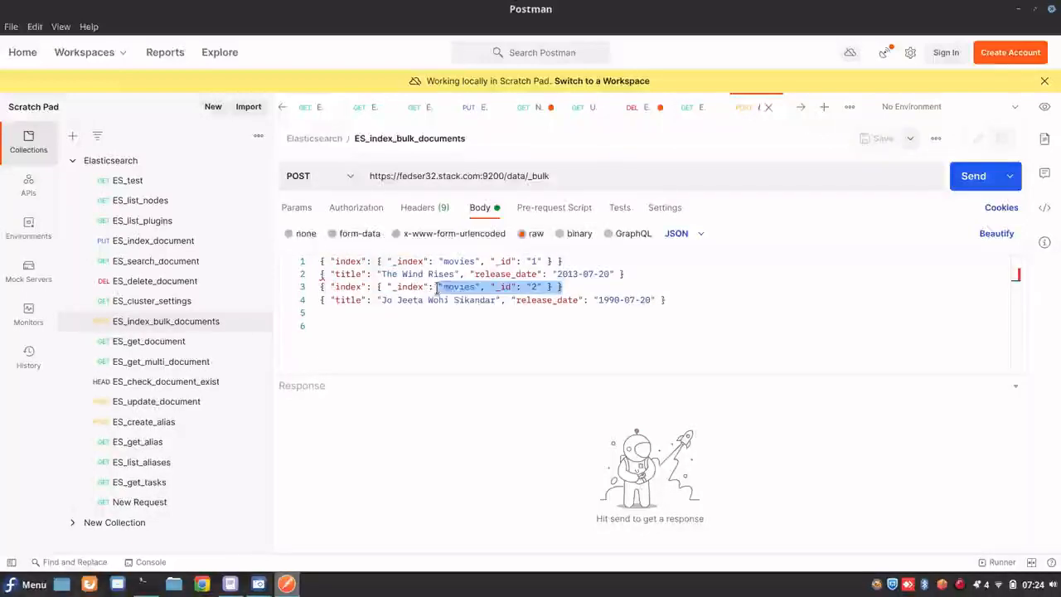
left_click_drag(673, 300, 618, 299)
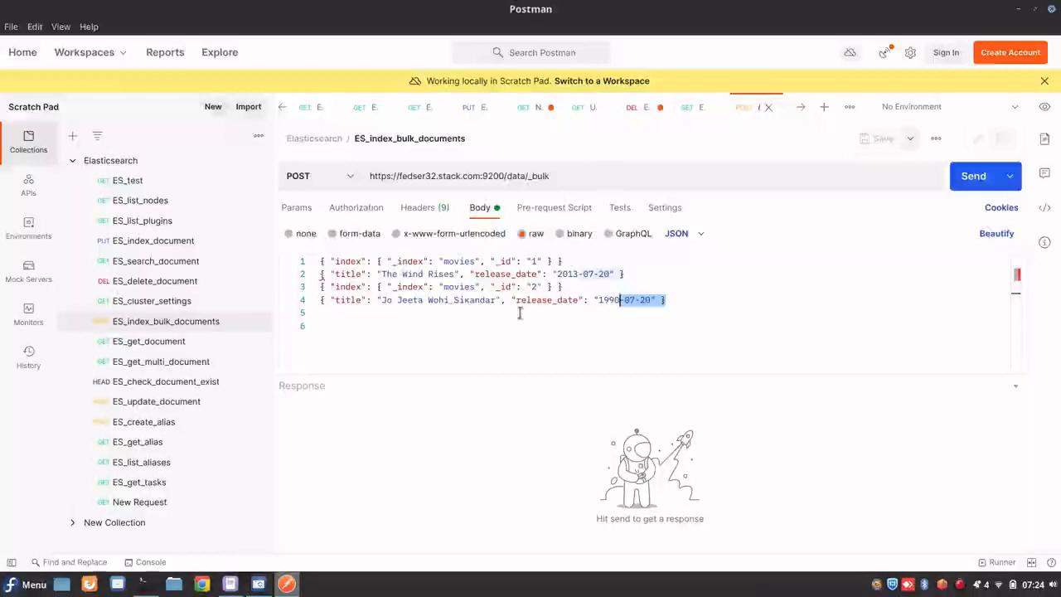
left_click(715, 300)
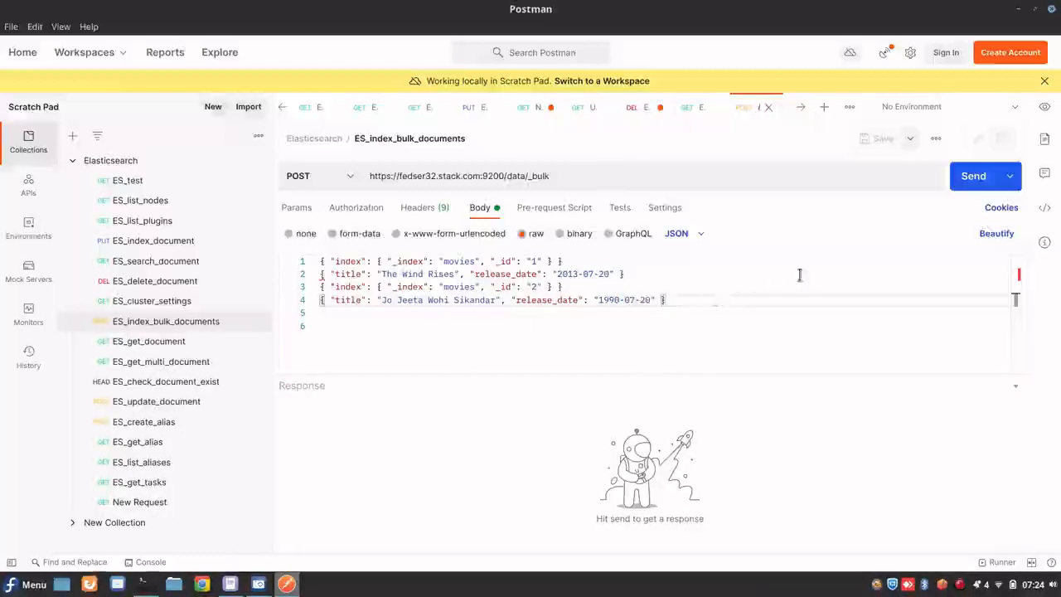
- Send the bulk POST request to data/_bulk and check the status field of the first item in the response
left_click(975, 177)
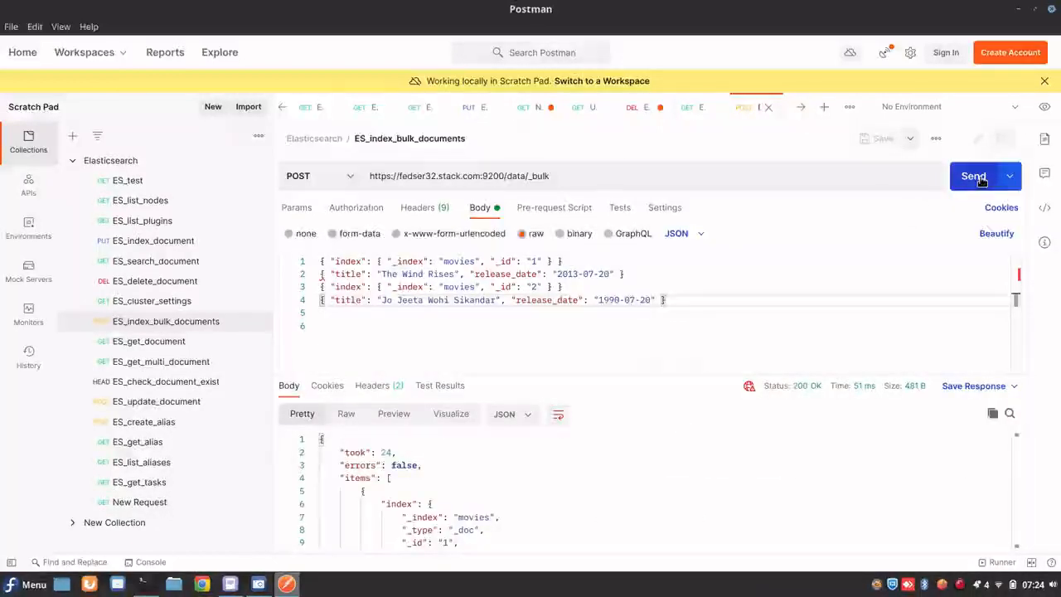
left_click(612, 491)
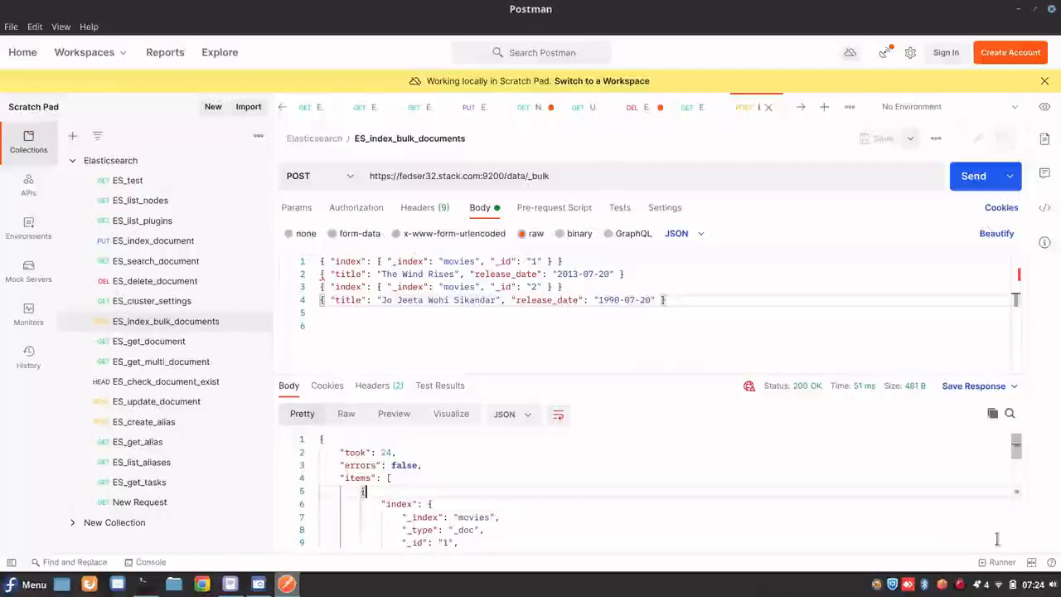
left_click_drag(1017, 454, 1011, 489)
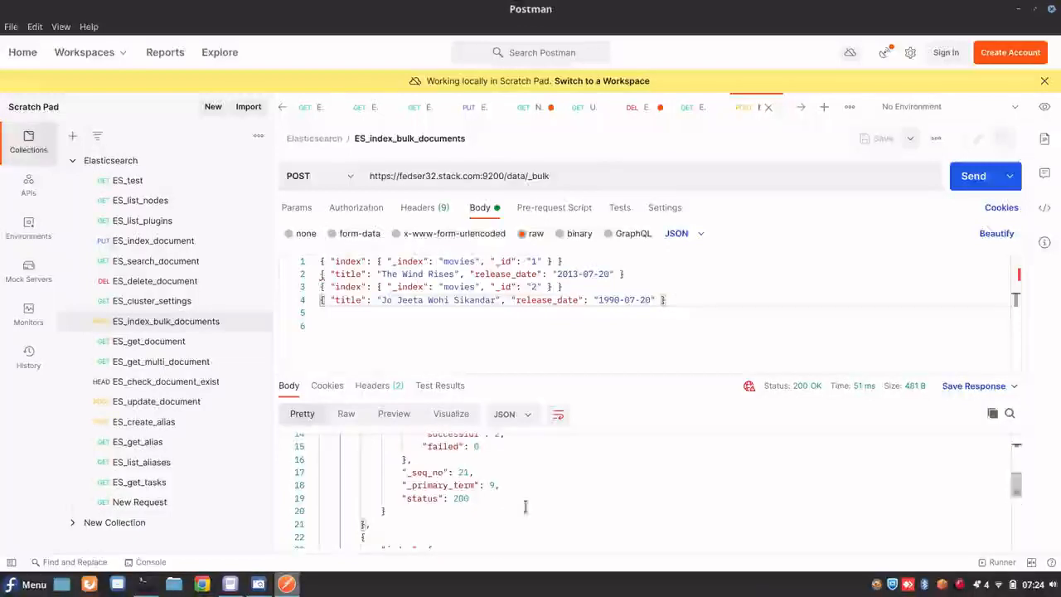
left_click(470, 499)
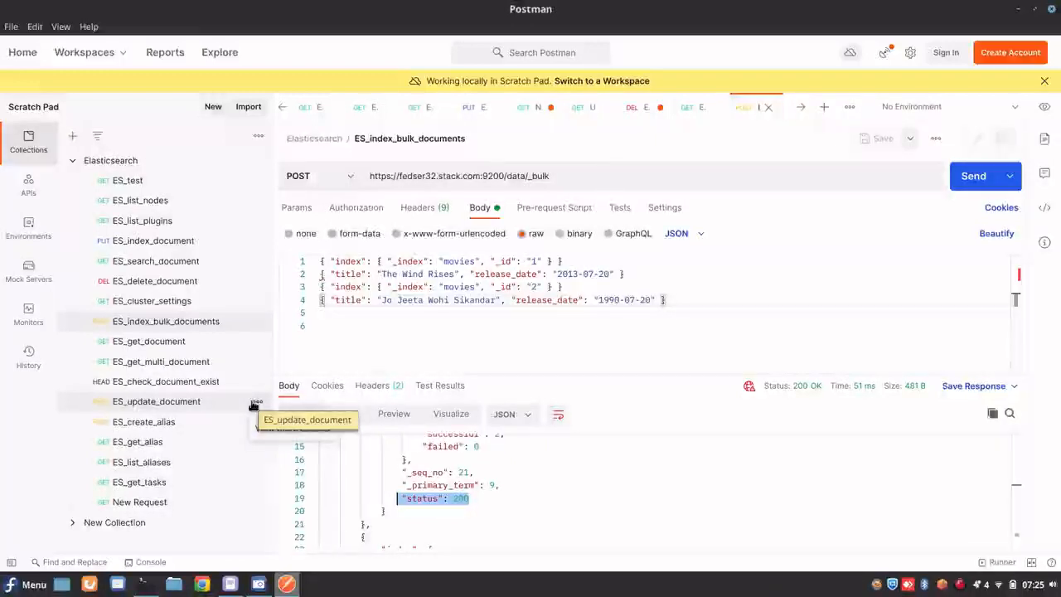
left_click(205, 586)
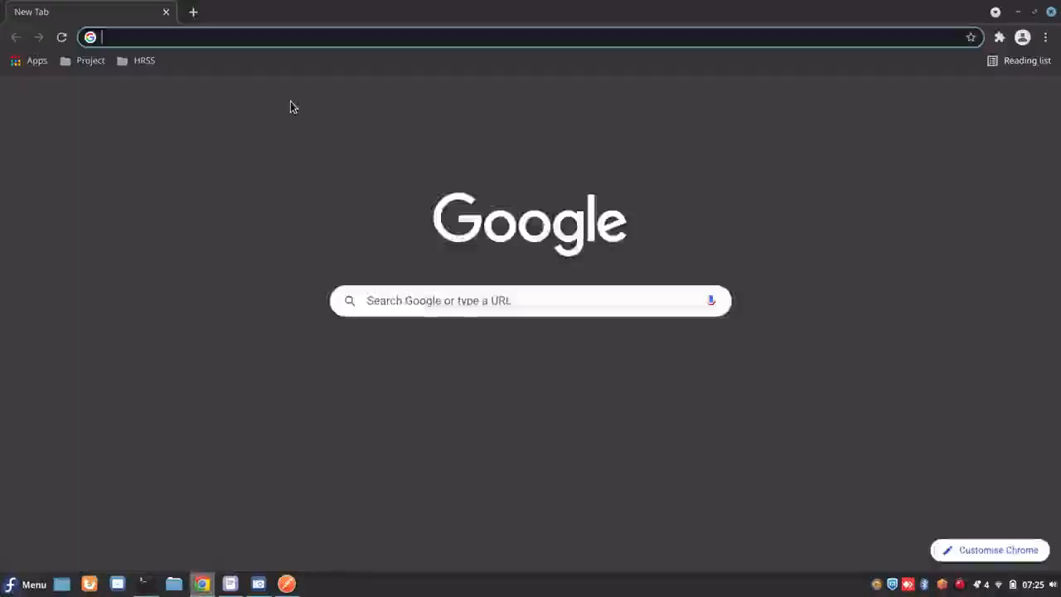
left_click(285, 38)
type("www.google.com")
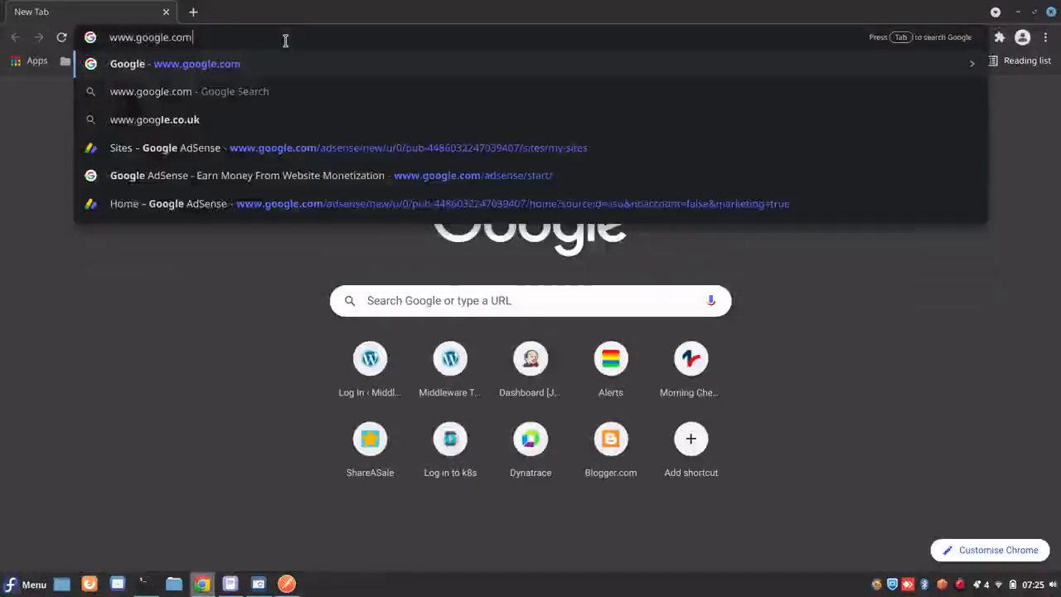
key("Return")
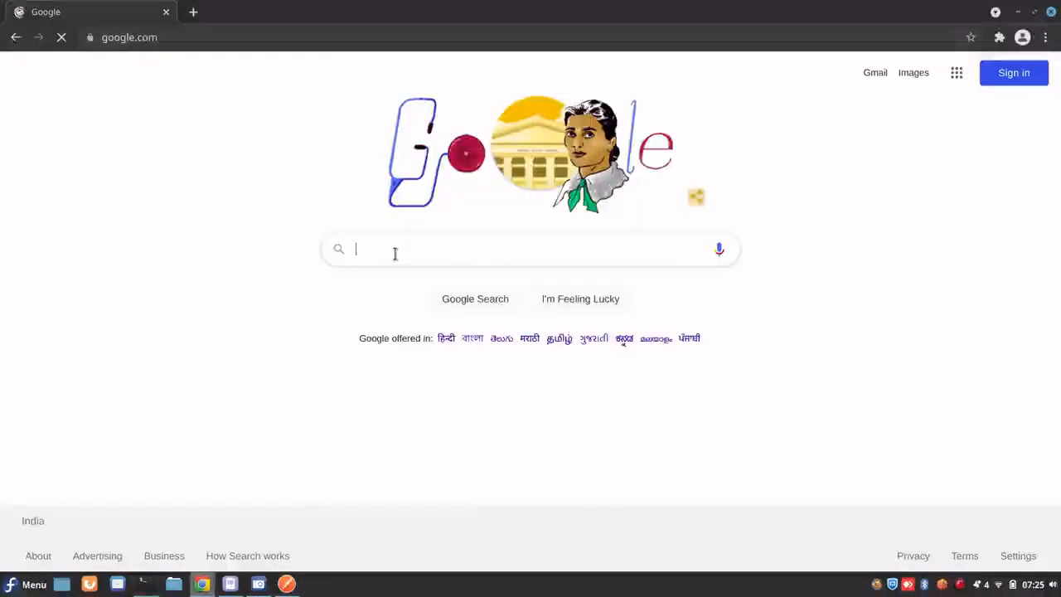
left_click(395, 254)
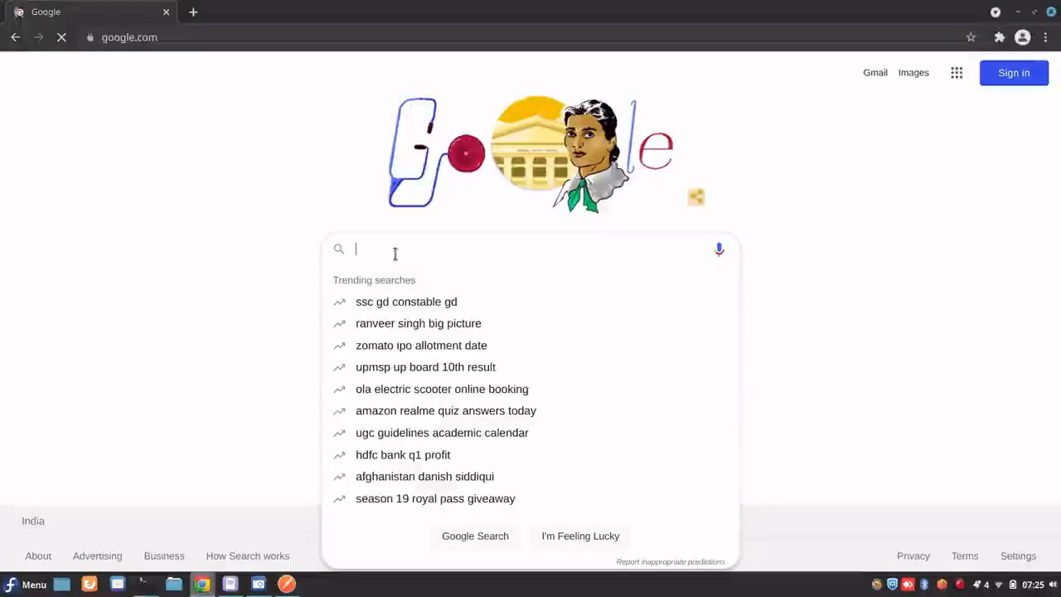
type("opendist")
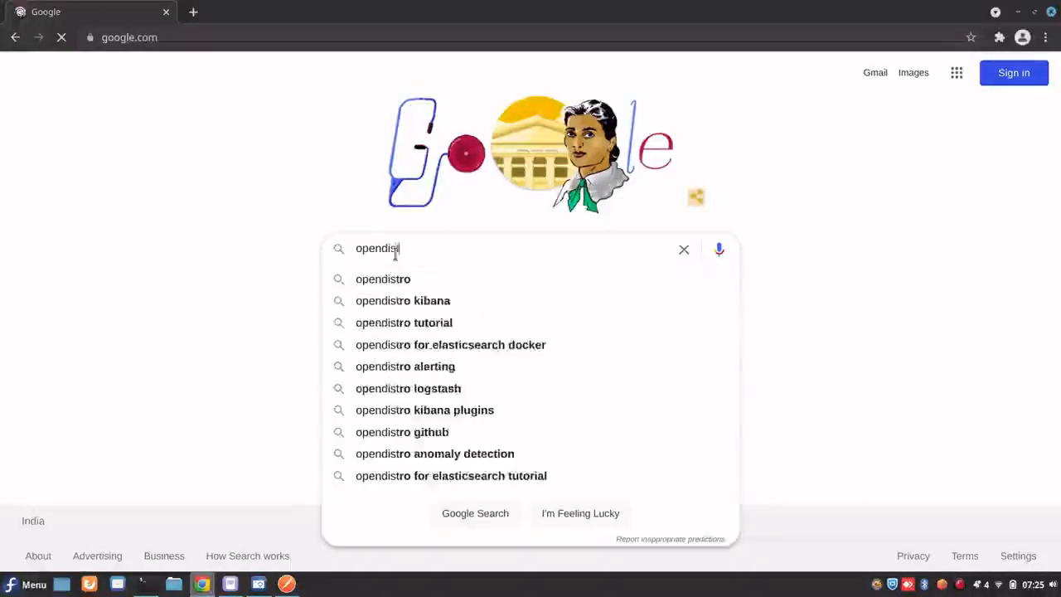
type("ro docu")
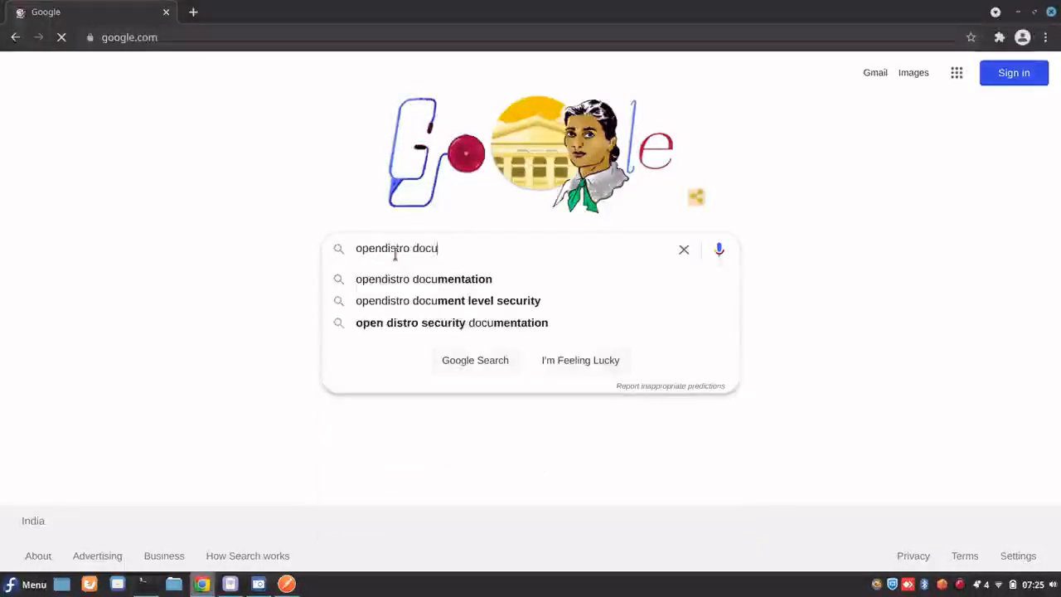
left_click(403, 285)
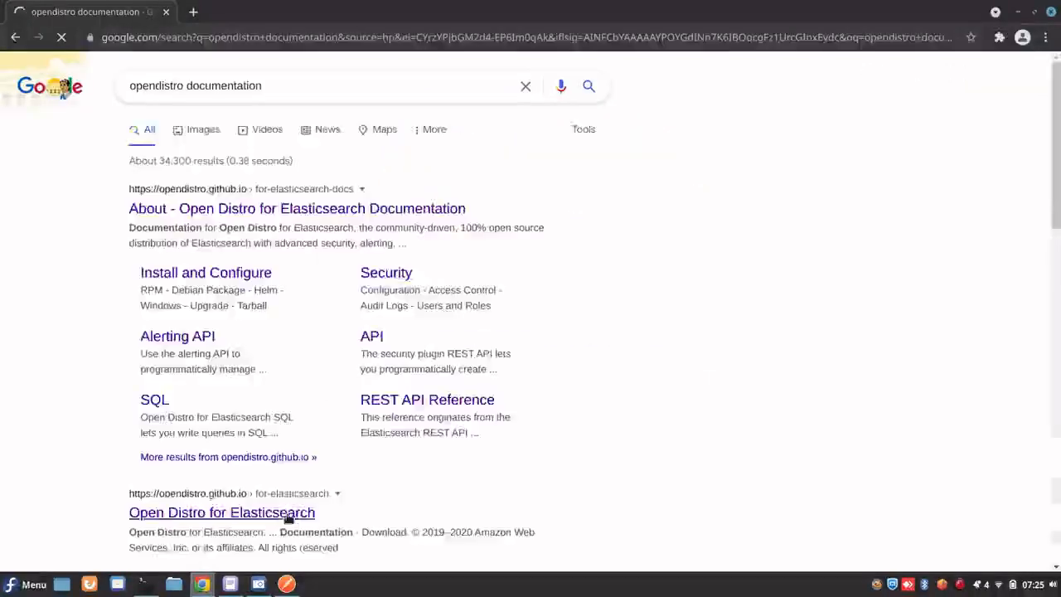
- Switch to the ODE_RESTAPI_usage text file and copy the rest-api-reference documentation URL near its end
left_click(236, 585)
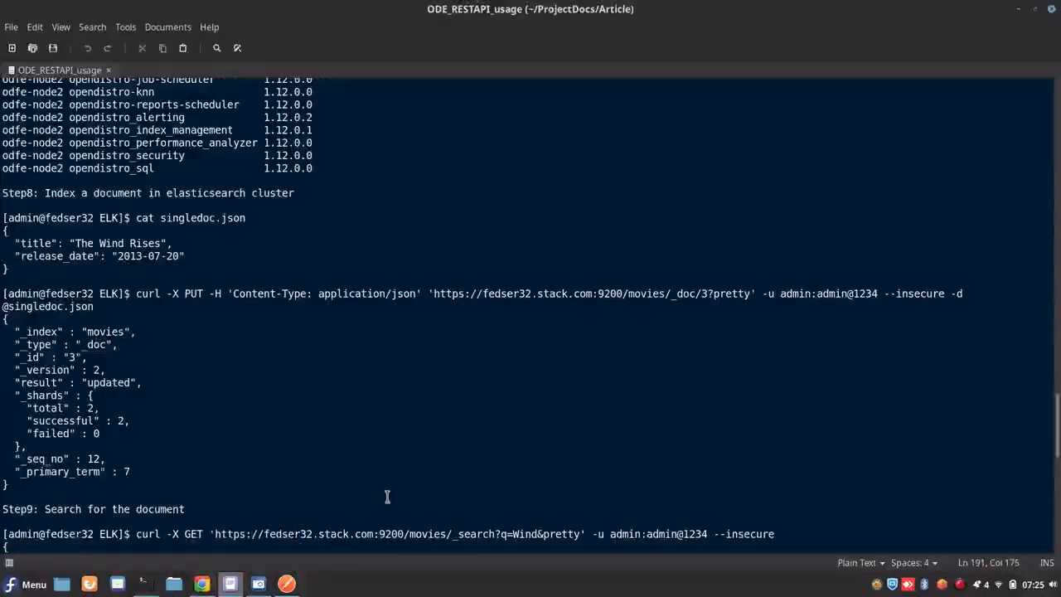
left_click_drag(1059, 419, 1059, 543)
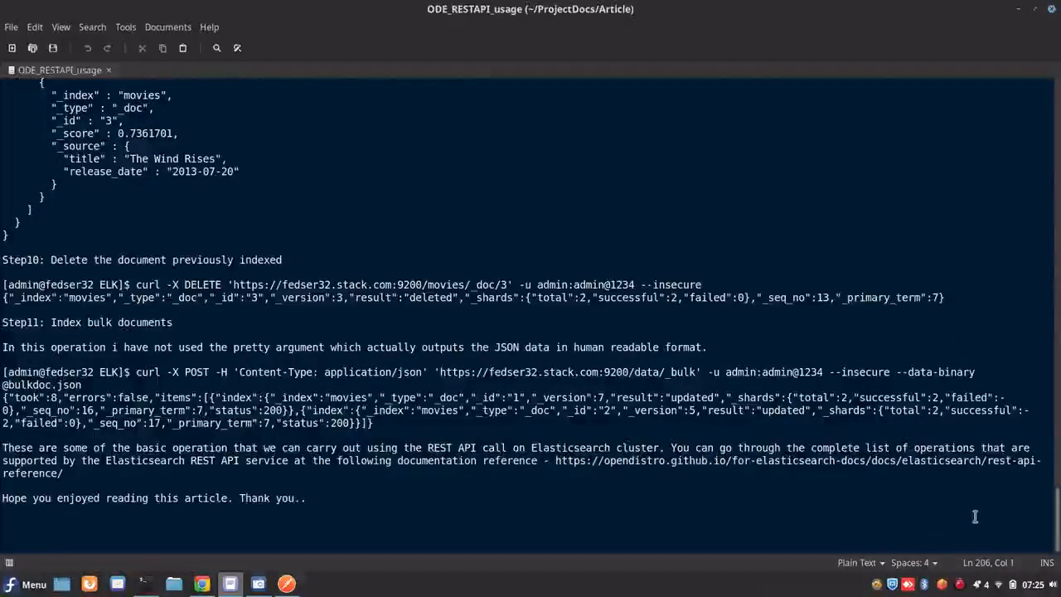
left_click(555, 462)
key("shift+End")
left_click_drag(556, 462, 73, 473)
key("ctrl+c")
- Return to Chrome and load the copied opendistro.github.io rest-api-reference URL
key("alt+Tab")
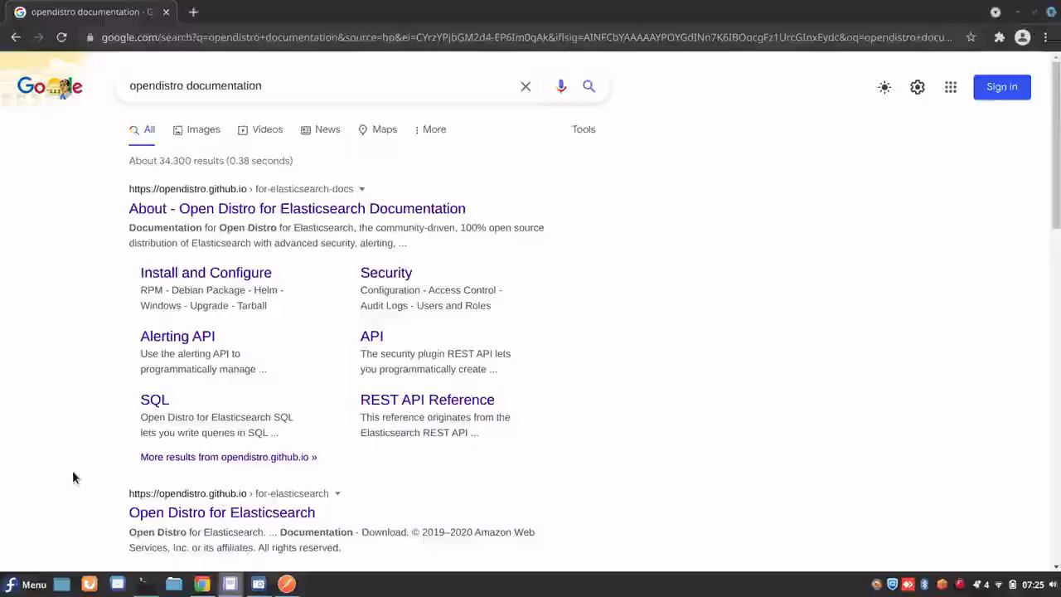
left_click(290, 37)
key("ctrl+v")
key("Return")
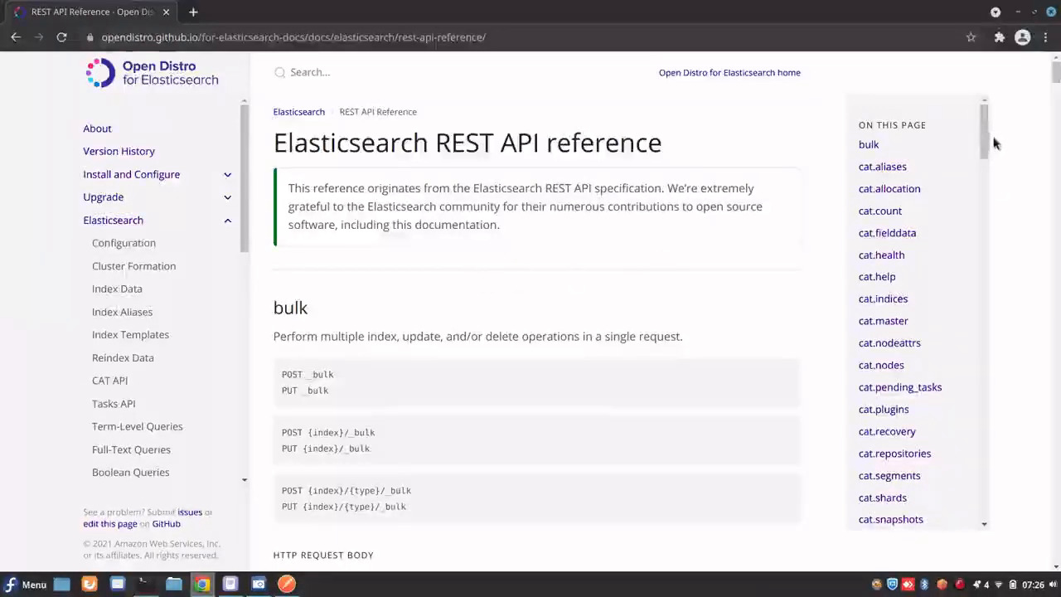
- Look through the list of API operations on the REST API reference page and open the indices.stats section
left_click_drag(982, 133, 973, 287)
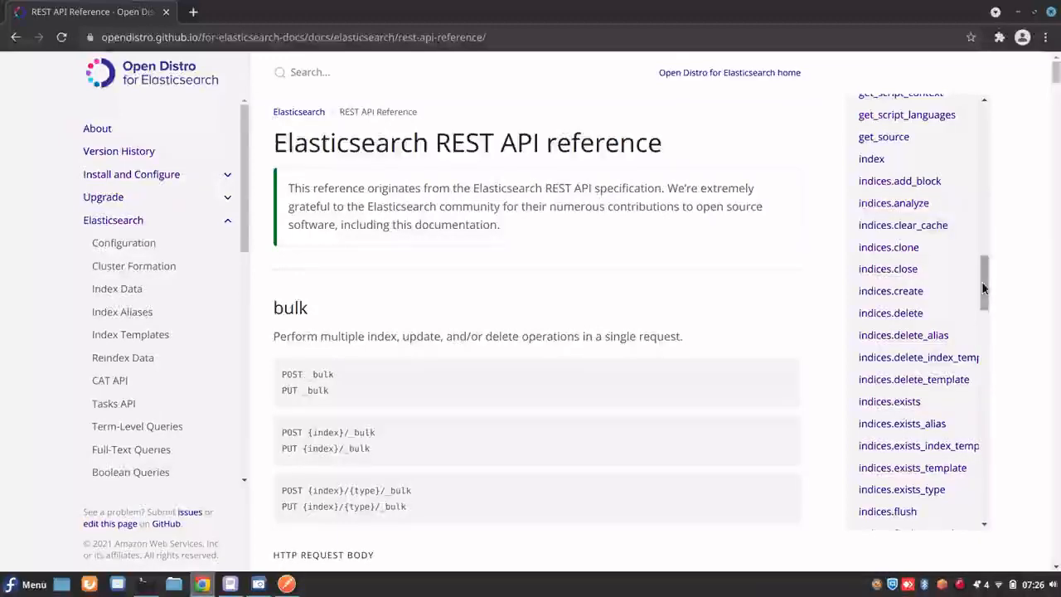
left_click_drag(983, 287, 986, 398)
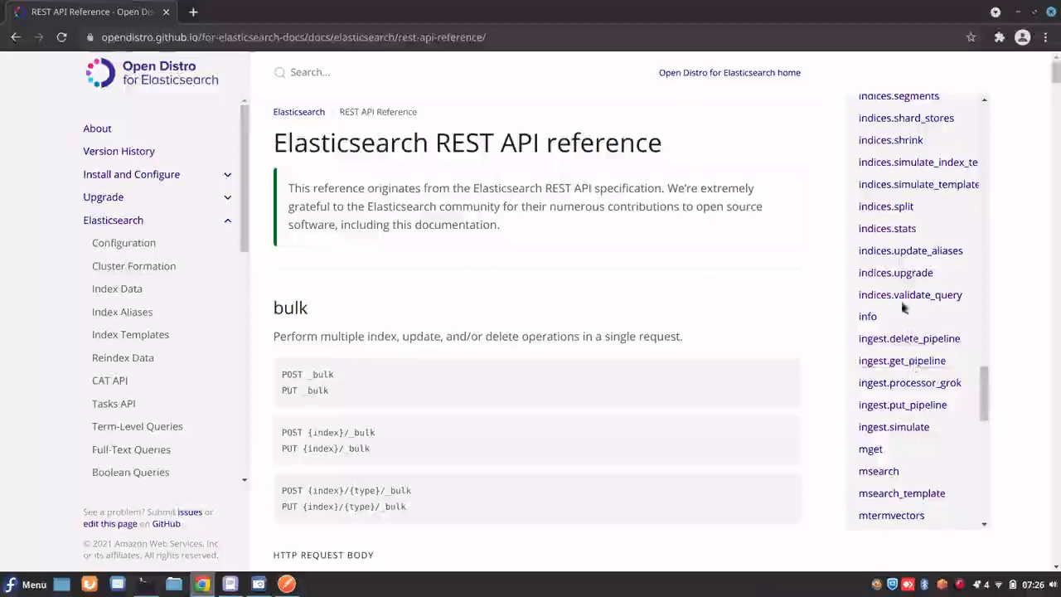
left_click(893, 231)
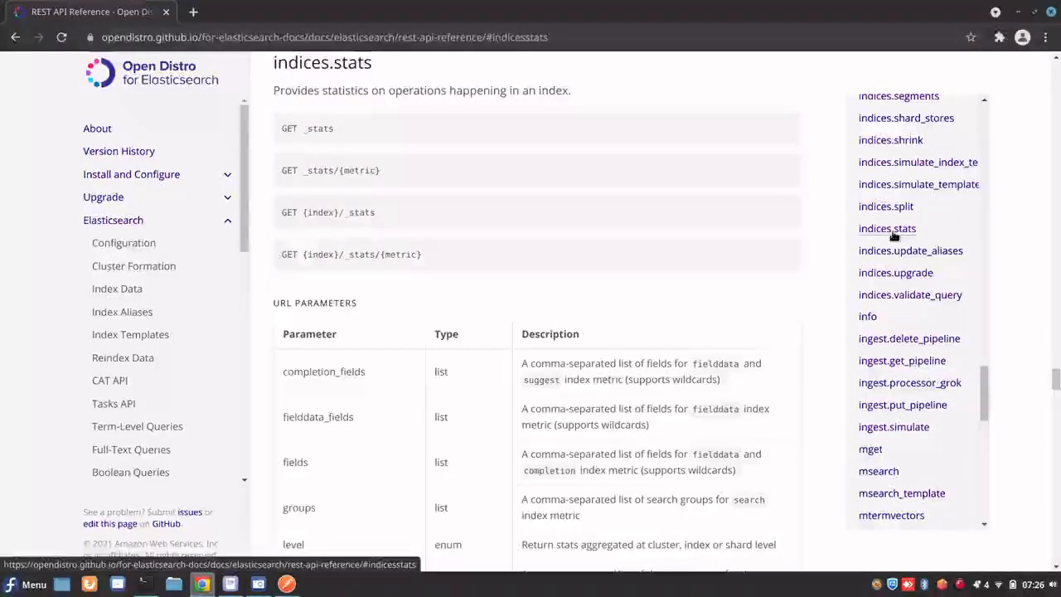